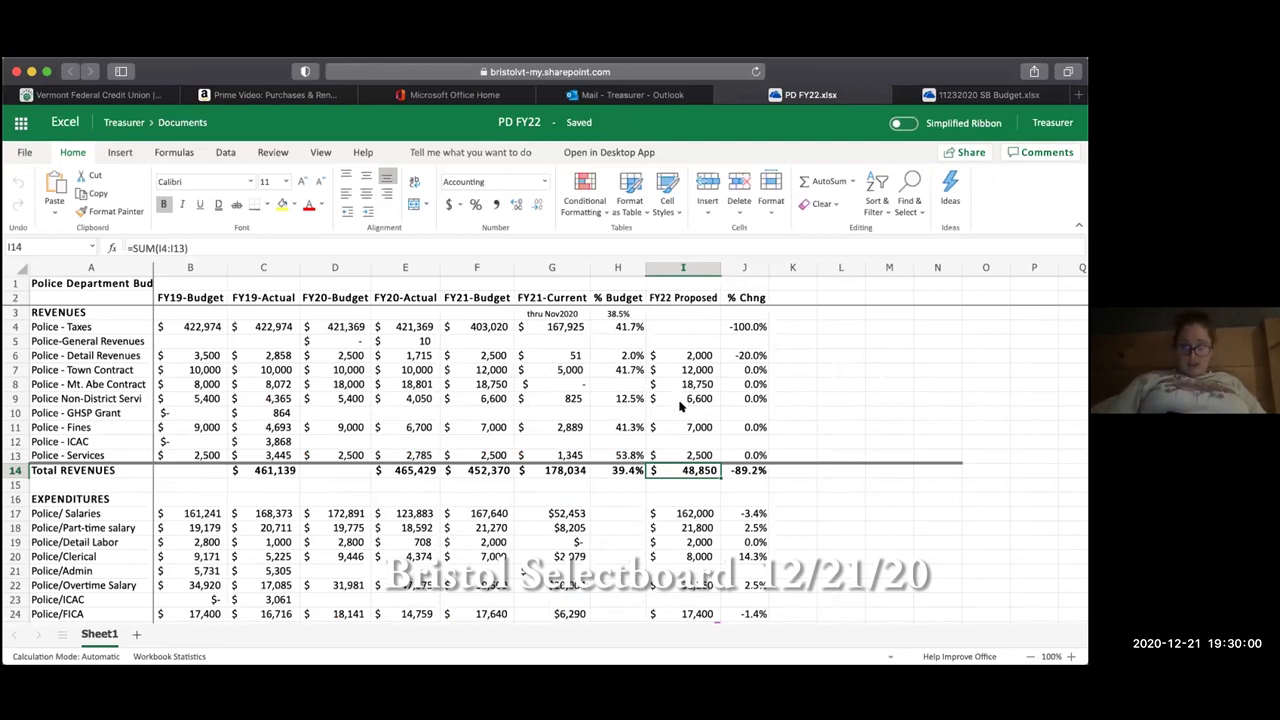
# Insert a new sheet row directly above Police - Services and label it "Police-Dog Officer".
pyautogui.click(678, 406)
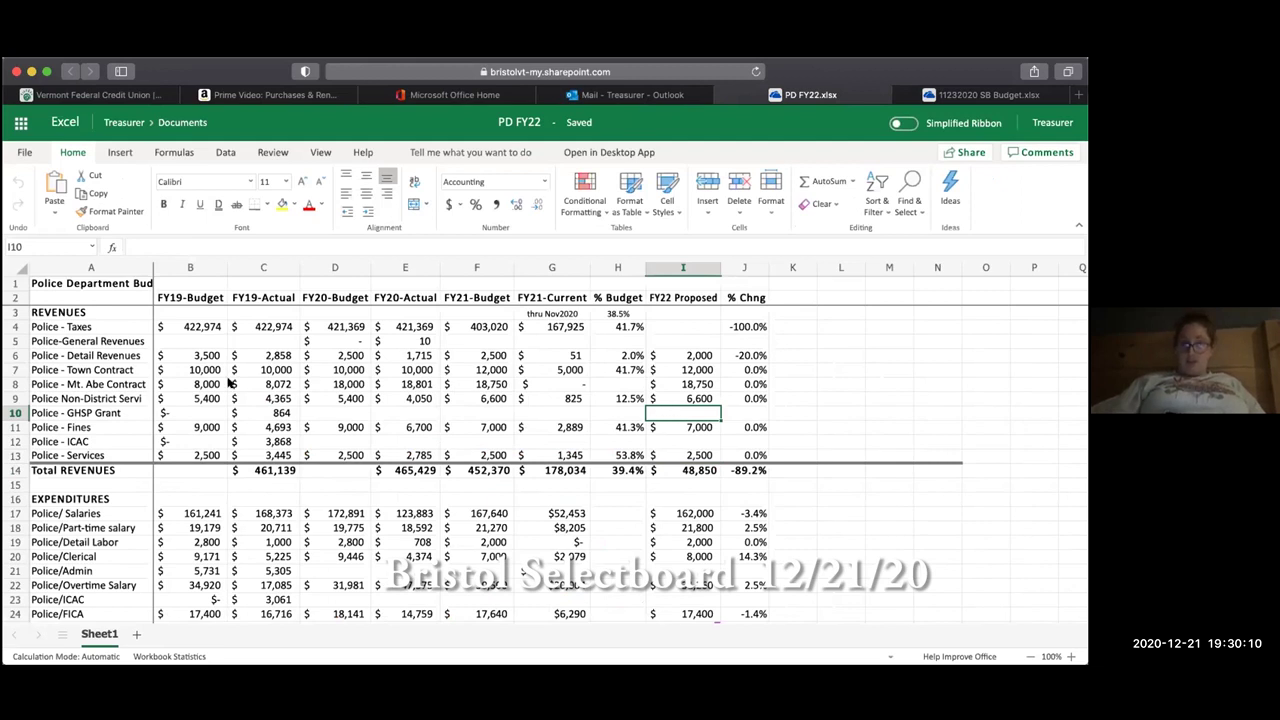
pyautogui.click(14, 455)
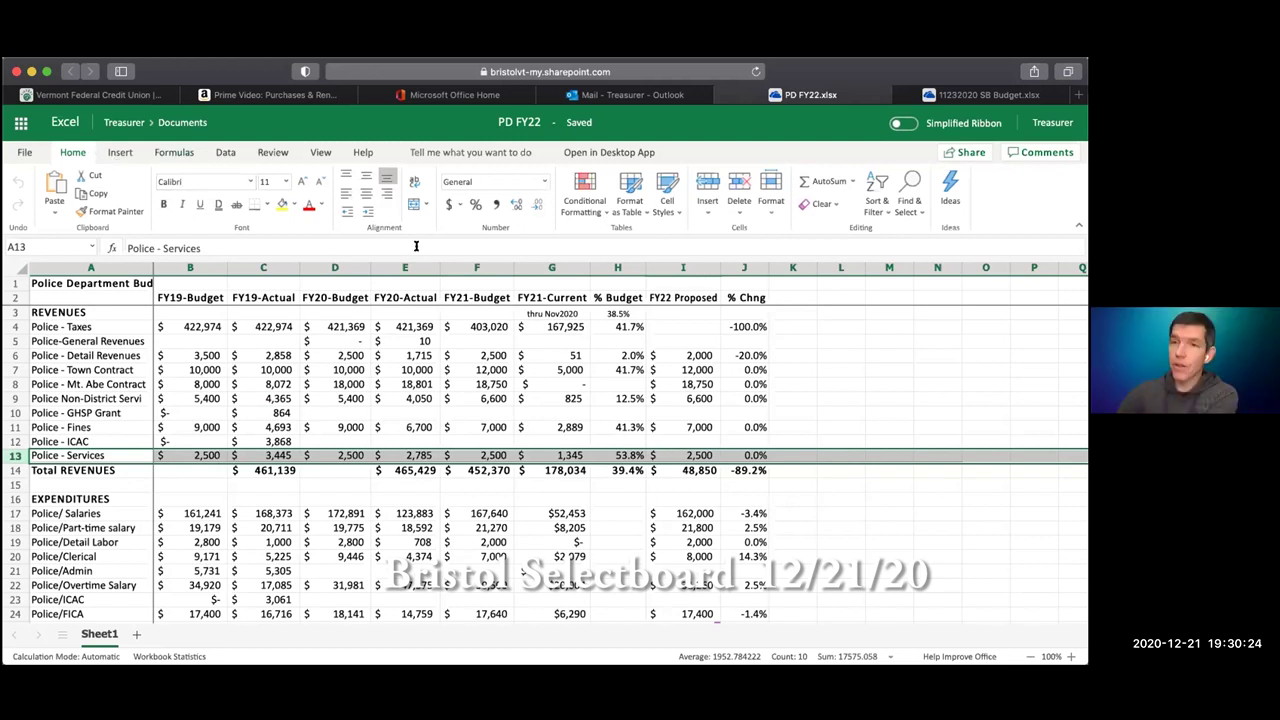
pyautogui.click(707, 203)
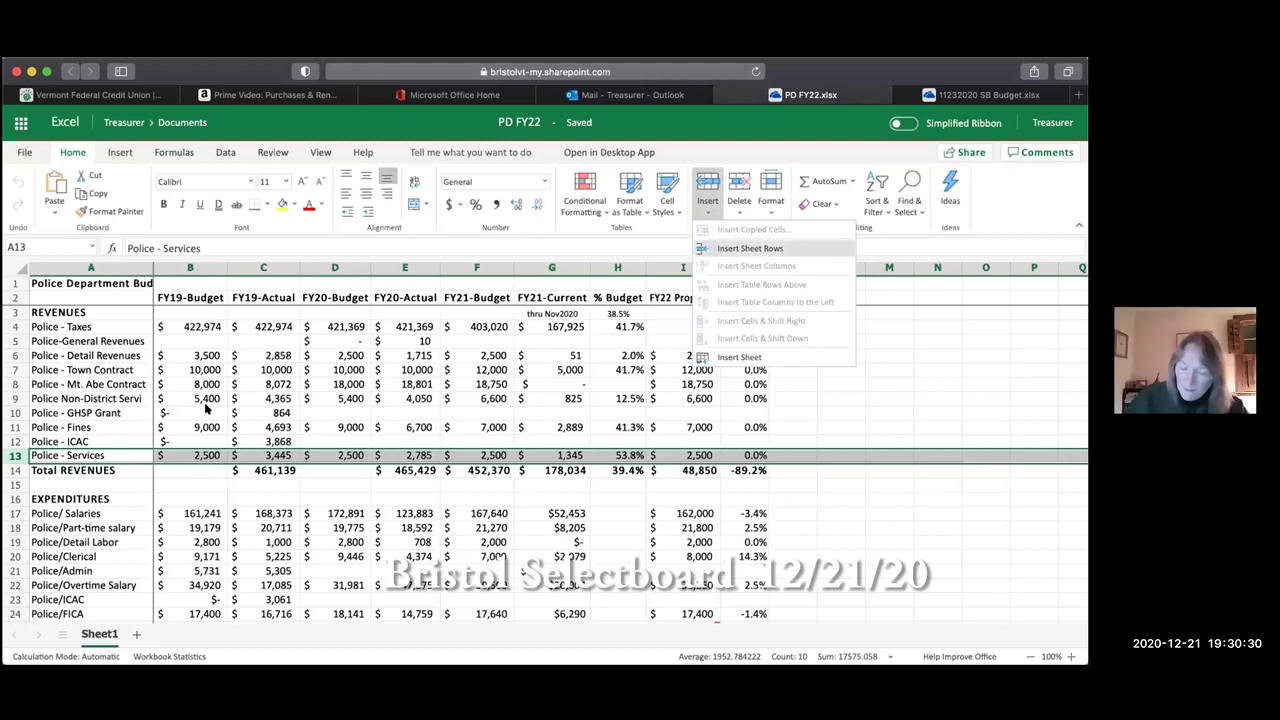
pyautogui.click(750, 248)
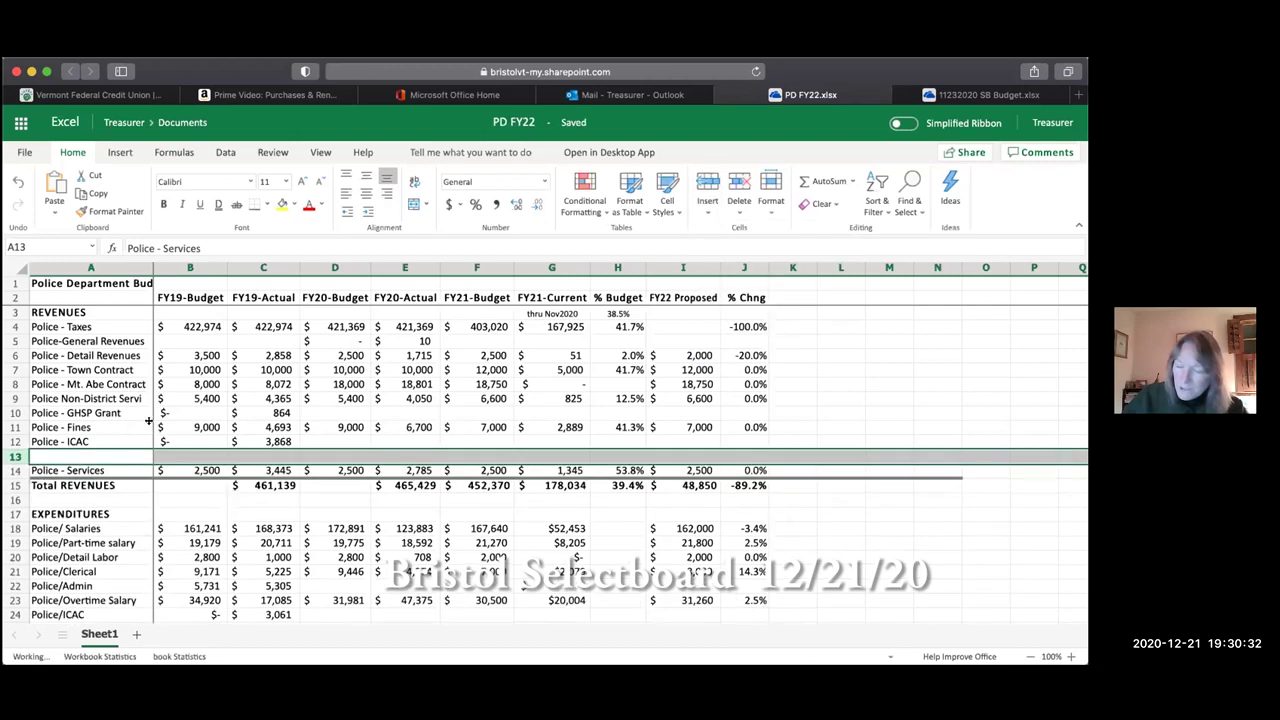
pyautogui.write('Police-')
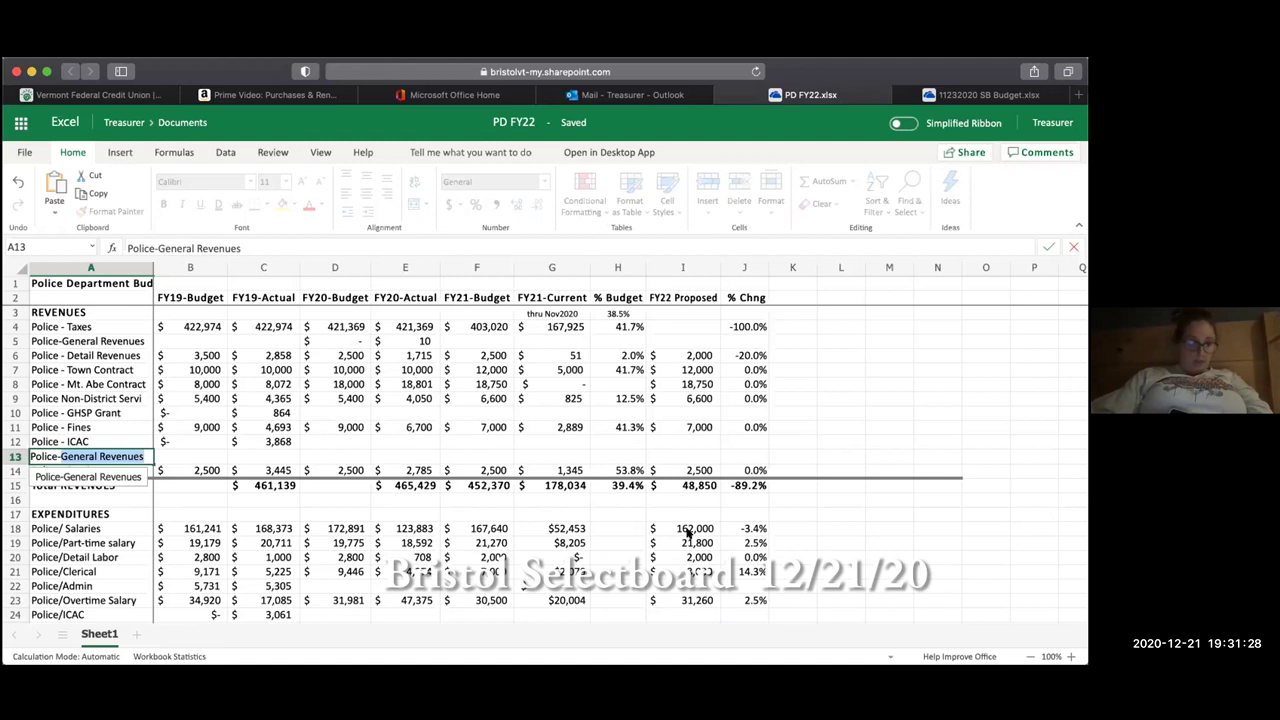
pyautogui.write('Dog Officer')
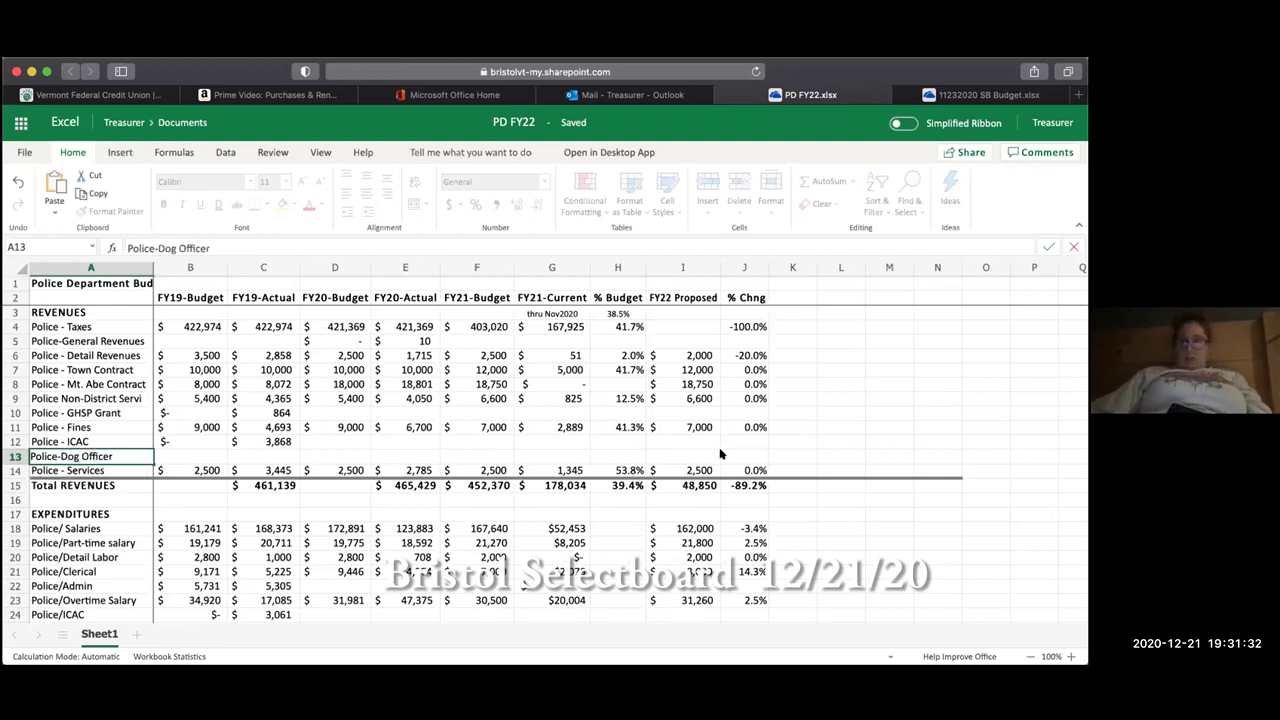
# Enter 1,500 as the FY22 Proposed amount for the Police-Dog Officer revenue line.
pyautogui.click(694, 456)
pyautogui.write('1,500')
pyautogui.press('Return')
# Examine the FY22 Proposed expenditures from Police/Salaries down to the Balance row.
pyautogui.click(683, 528)
pyautogui.press('Down')
pyautogui.press('Down')
pyautogui.press('Down')
pyautogui.press('Down')
pyautogui.press('Down')
pyautogui.press('Down')
pyautogui.press('Down')
pyautogui.press('Down')
pyautogui.press('Down')
pyautogui.press('Down')
pyautogui.press('Down')
pyautogui.press('Down')
pyautogui.press('Down')
pyautogui.press('Down')
pyautogui.press('Down')
pyautogui.press('Down')
pyautogui.press('Down')
pyautogui.press('Down')
pyautogui.press('Down')
pyautogui.press('Down')
pyautogui.press('Down')
pyautogui.press('Down')
pyautogui.press('Down')
pyautogui.press('Down')
pyautogui.press('Down')
pyautogui.press('Down')
pyautogui.press('Down')
pyautogui.press('Down')
pyautogui.press('Down')
pyautogui.press('Down')
pyautogui.press('Down')
pyautogui.press('Down')
pyautogui.press('Down')
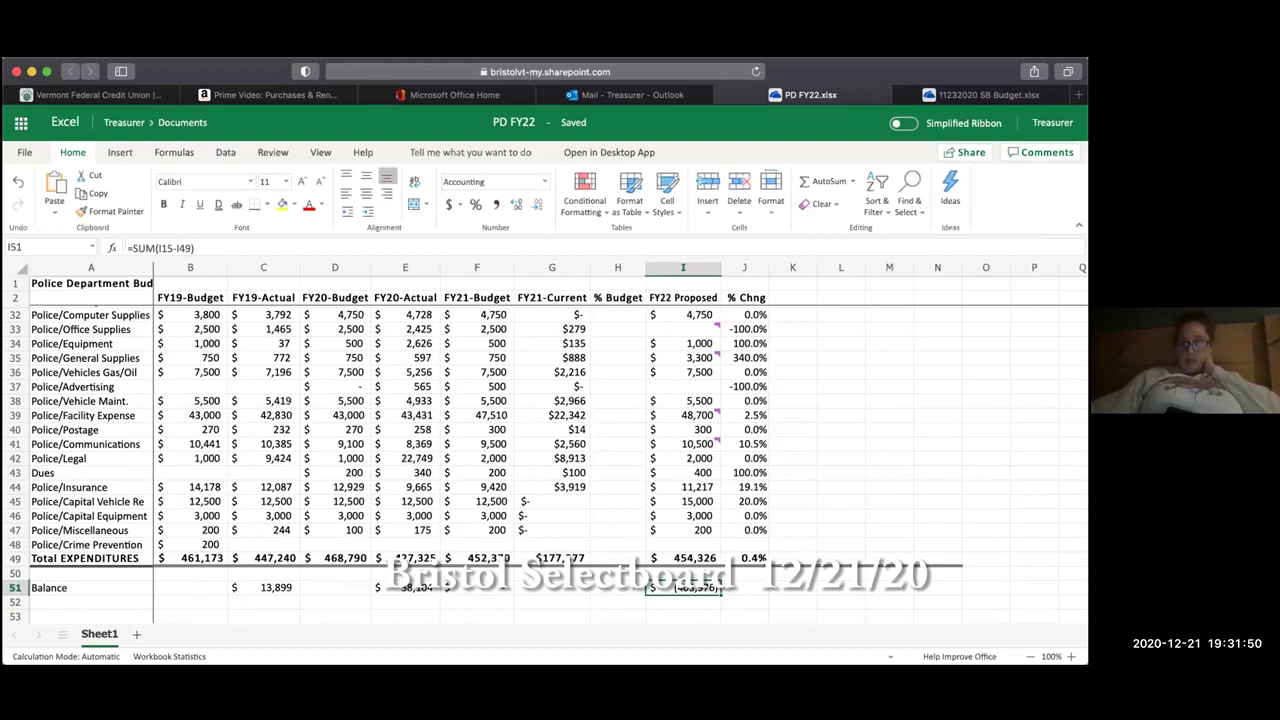
# Review the FY22 Proposed column from the Balance row back up to Police - Taxes.
pyautogui.press('Up')
pyautogui.press('Up')
pyautogui.press('Up')
pyautogui.press('Up')
pyautogui.press('Up')
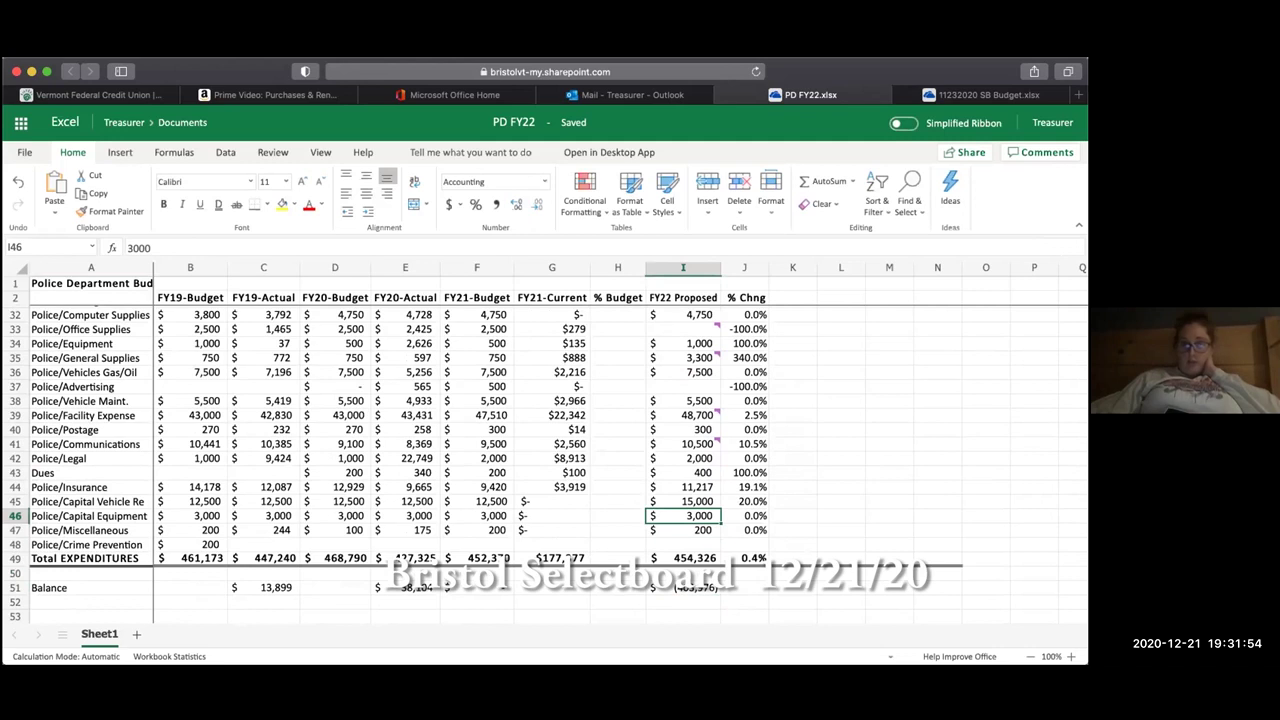
pyautogui.press('Up')
pyautogui.press('Up')
pyautogui.press('Up')
pyautogui.press('Up')
pyautogui.press('Up')
pyautogui.press('Up')
pyautogui.press('Up')
pyautogui.press('Up')
pyautogui.press('Up')
pyautogui.press('Up')
pyautogui.press('Up')
pyautogui.press('Up')
pyautogui.press('Up')
pyautogui.press('Up')
pyautogui.press('Up')
pyautogui.press('Up')
pyautogui.press('Up')
pyautogui.press('Up')
pyautogui.press('Up')
pyautogui.press('Up')
pyautogui.press('Up')
pyautogui.press('Up')
pyautogui.press('Up')
pyautogui.press('Up')
pyautogui.press('Up')
pyautogui.press('Up')
pyautogui.press('Up')
pyautogui.press('Up')
pyautogui.press('Up')
pyautogui.press('Up')
pyautogui.press('Up')
pyautogui.press('Up')
pyautogui.press('Up')
pyautogui.press('Up')
pyautogui.press('Up')
pyautogui.press('Up')
pyautogui.press('Up')
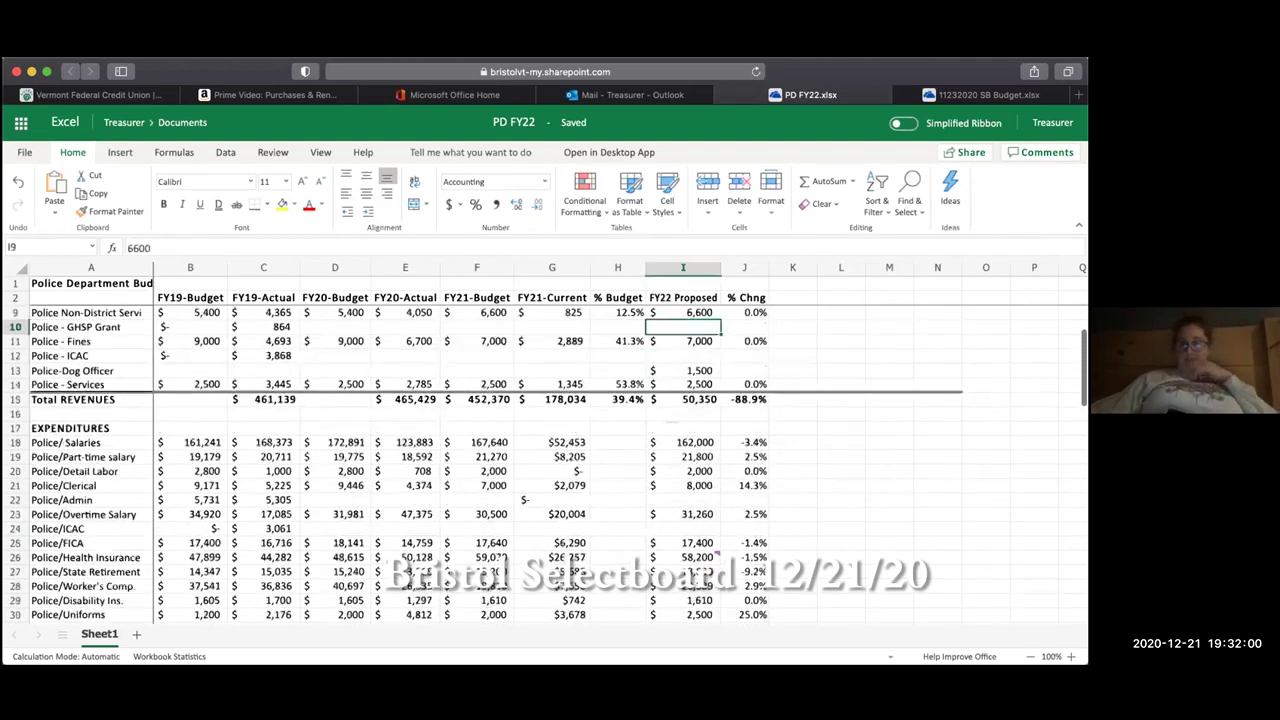
pyautogui.press('Up')
pyautogui.press('Up')
pyautogui.press('Up')
pyautogui.press('Up')
pyautogui.press('Up')
pyautogui.press('Up')
pyautogui.press('Up')
pyautogui.press('Down')
pyautogui.press('Down')
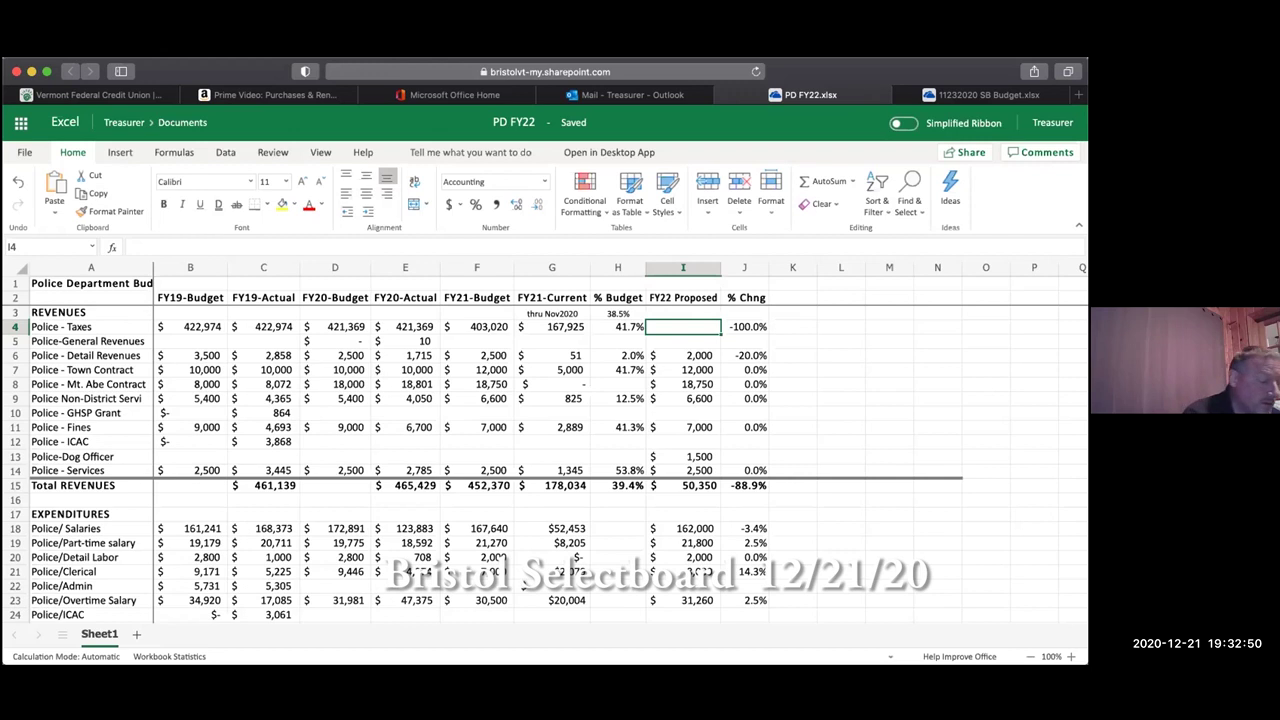
# Review the FY22 Proposed revenue lines from Police - Detail Revenues down to Police - Services, ending on Police-Dog Officer.
pyautogui.click(683, 355)
pyautogui.click(683, 369)
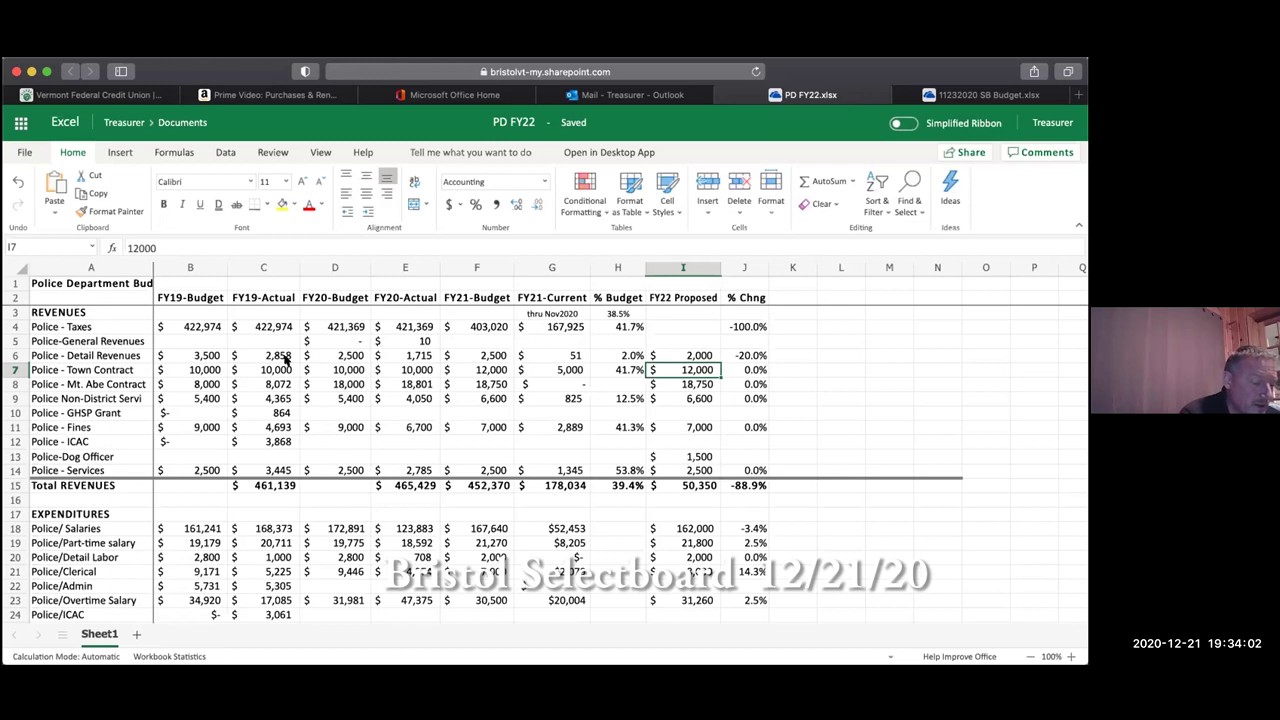
pyautogui.press('Down')
pyautogui.press('Down')
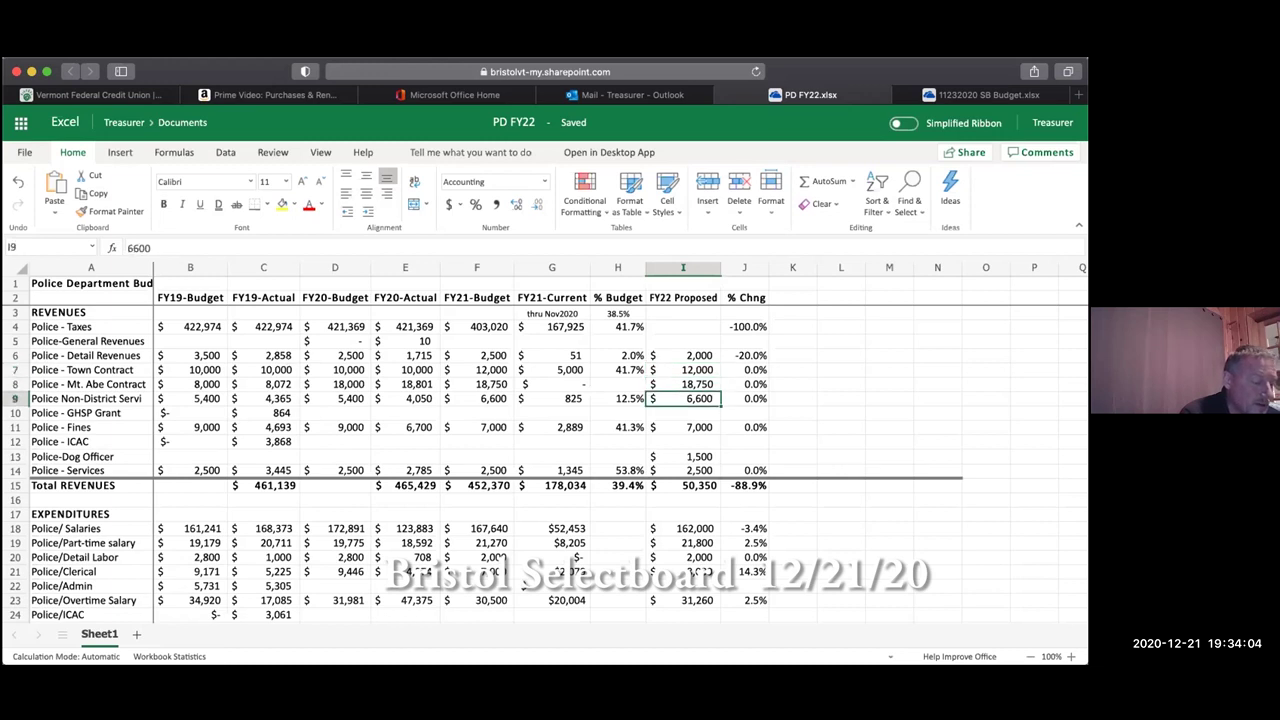
pyautogui.press('Down')
pyautogui.press('Down')
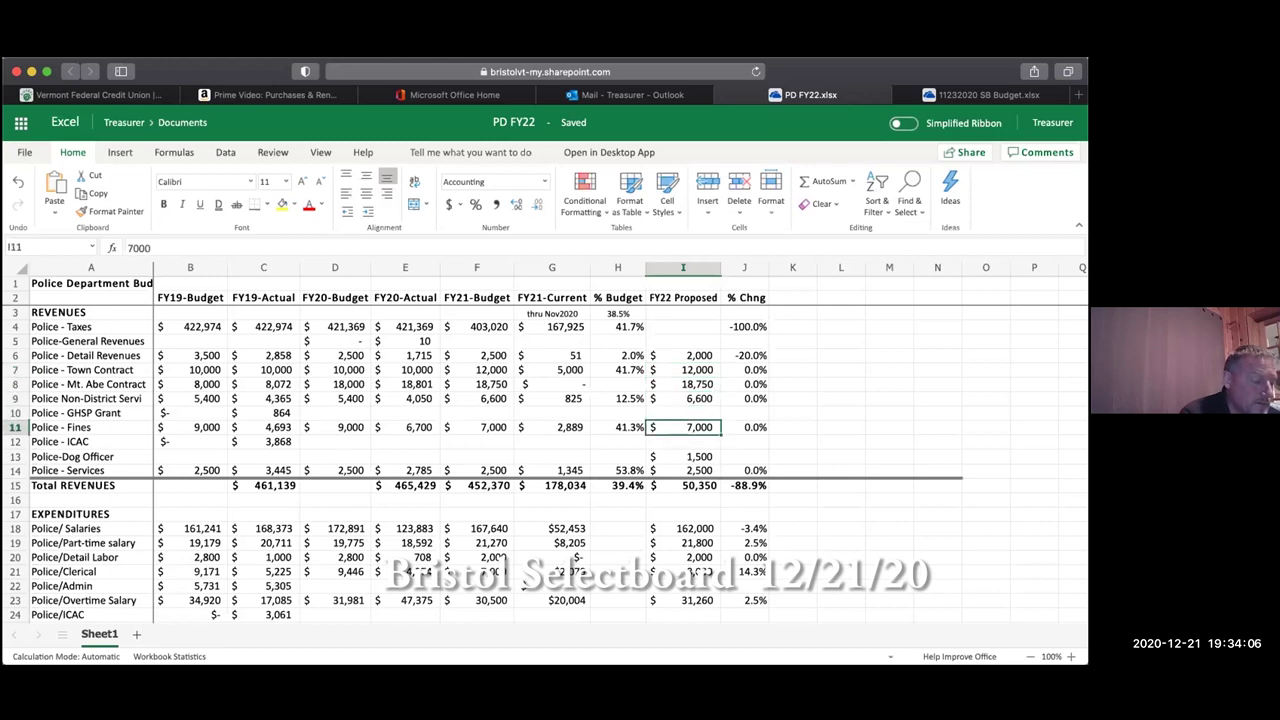
pyautogui.press('Down')
pyautogui.press('Down')
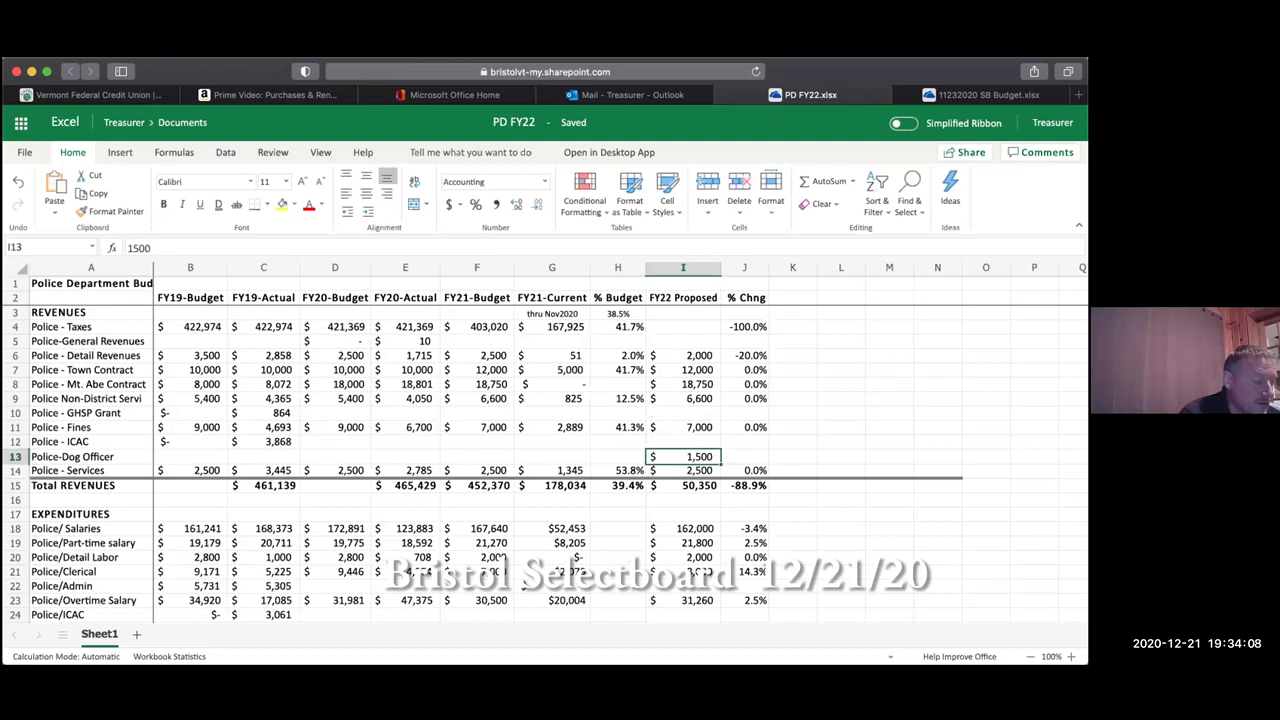
pyautogui.press('Down')
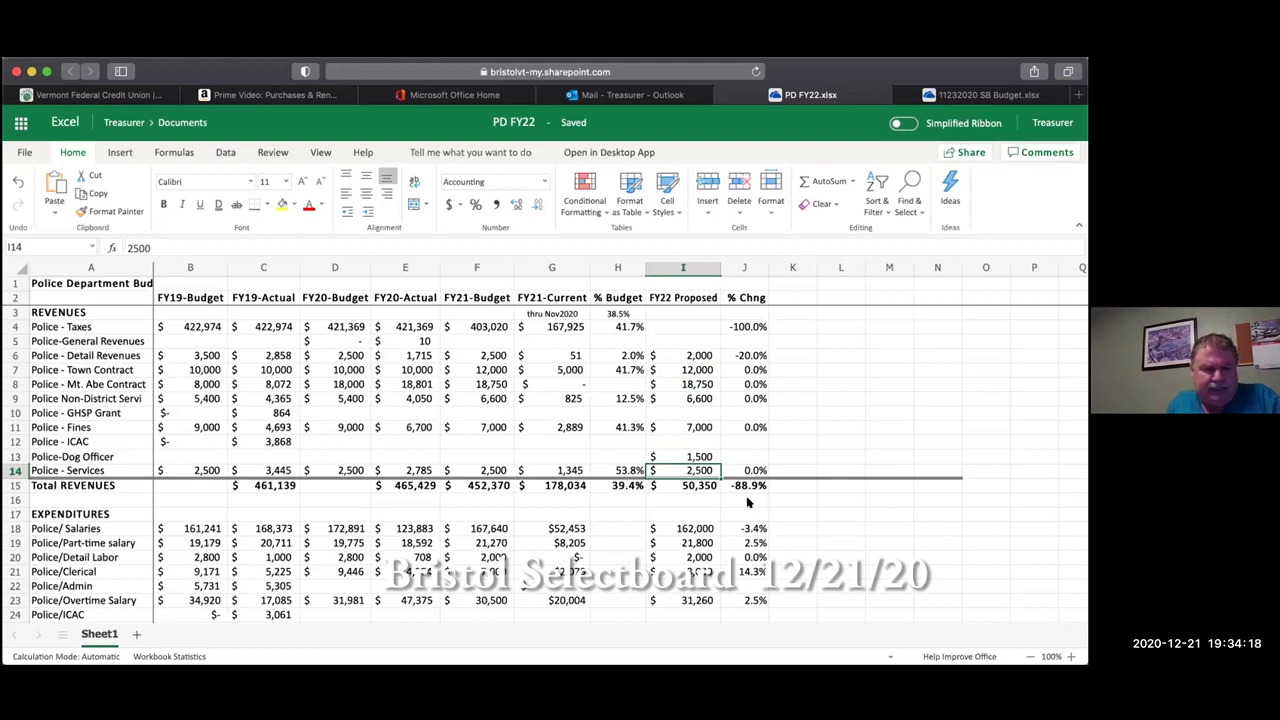
pyautogui.press('Up')
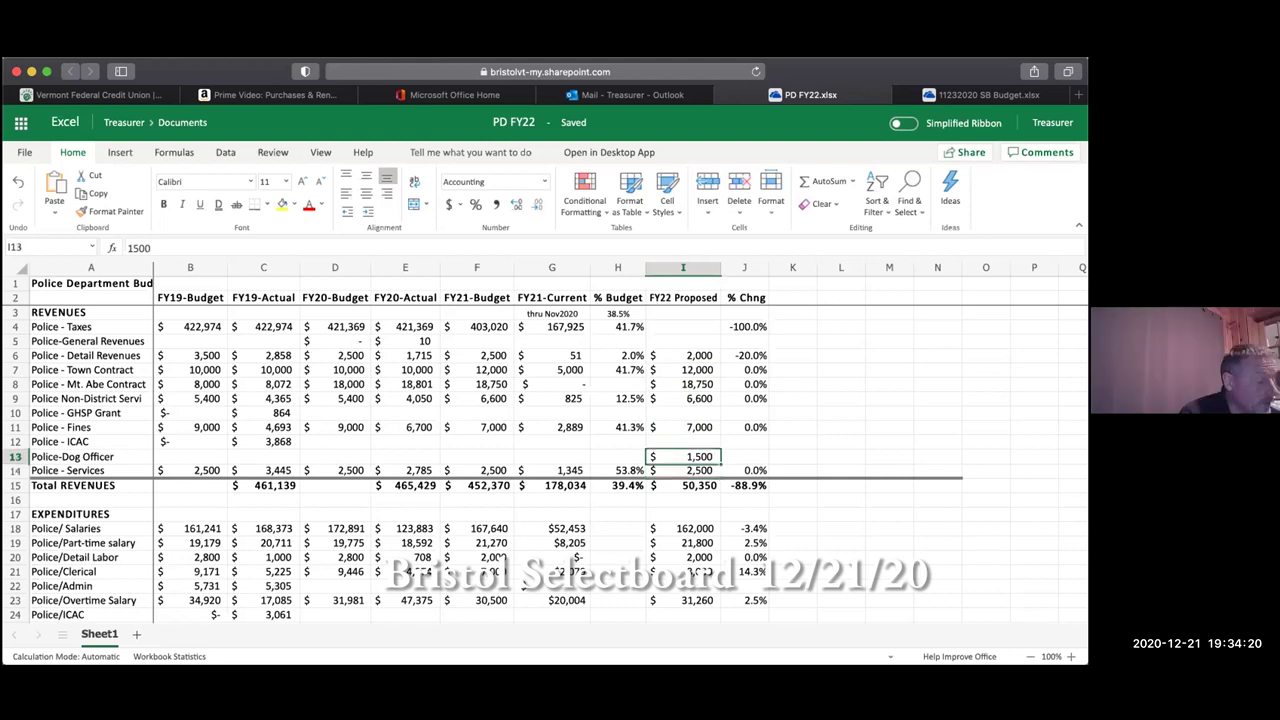
# Check the FY22 Proposed revenues from the Police Non-District Services line down to the Total REVENUES formula.
pyautogui.click(683, 398)
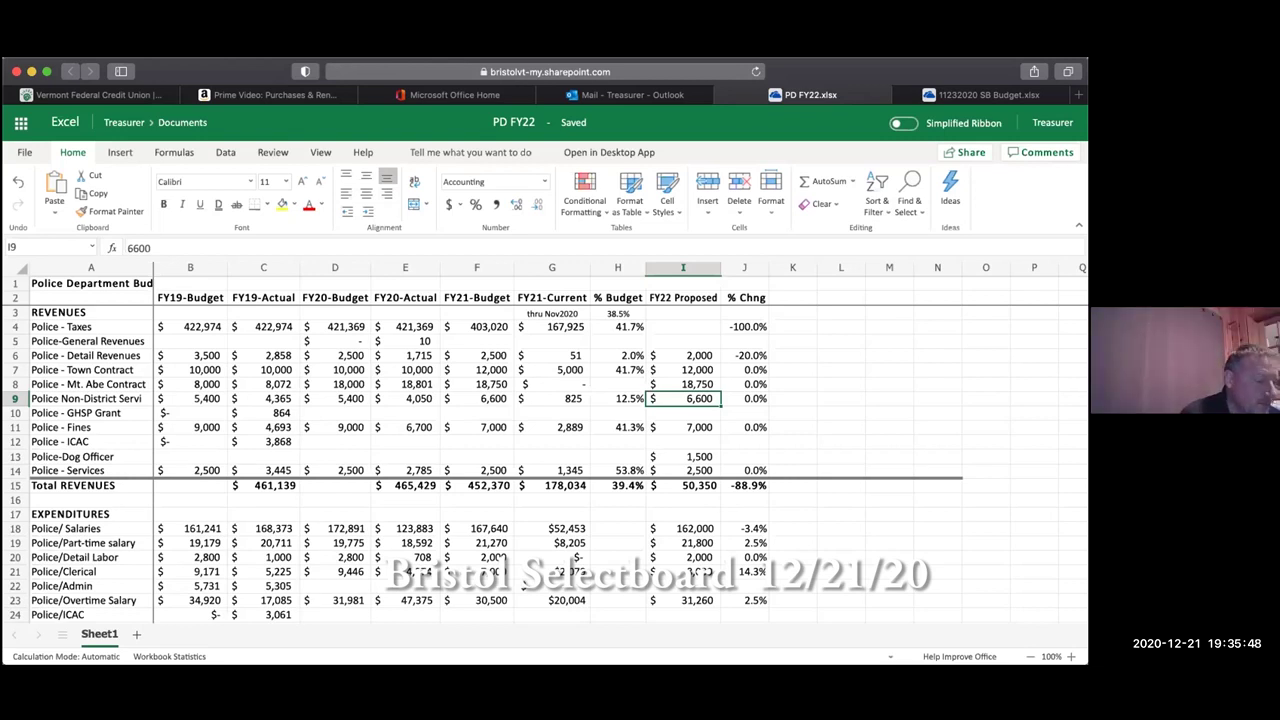
pyautogui.press('Down')
pyautogui.press('Down')
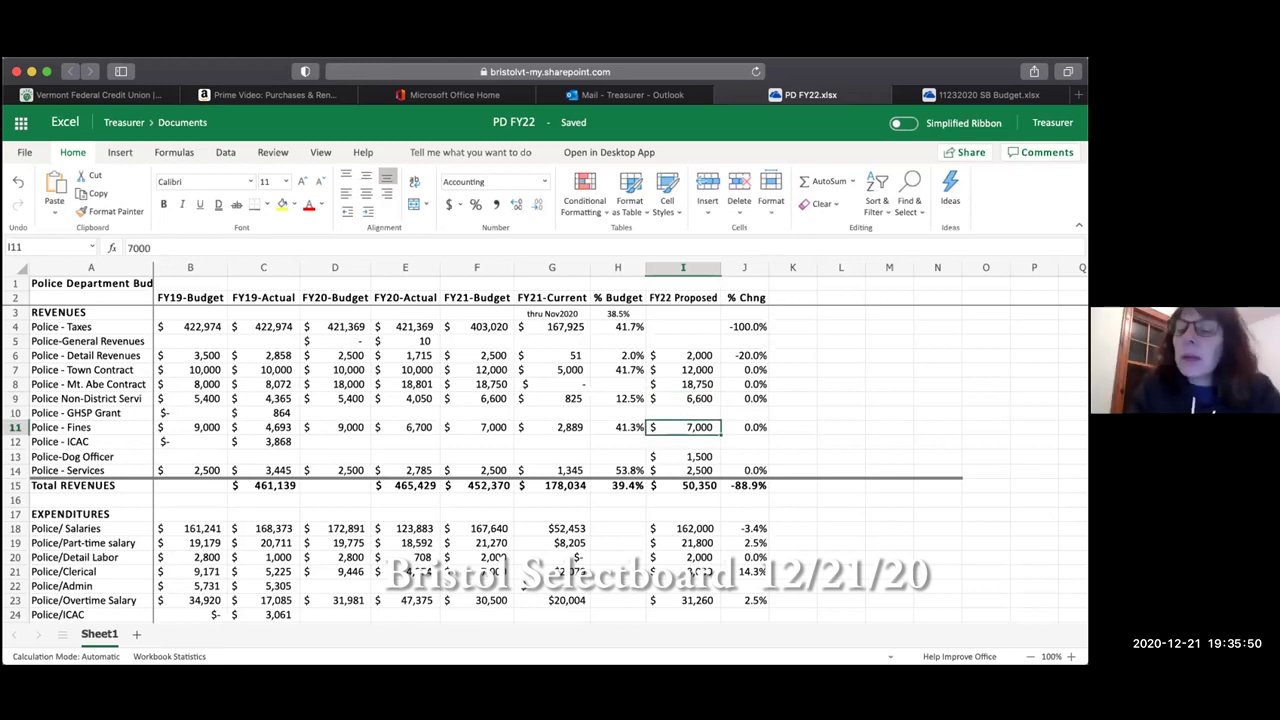
pyautogui.press('Up')
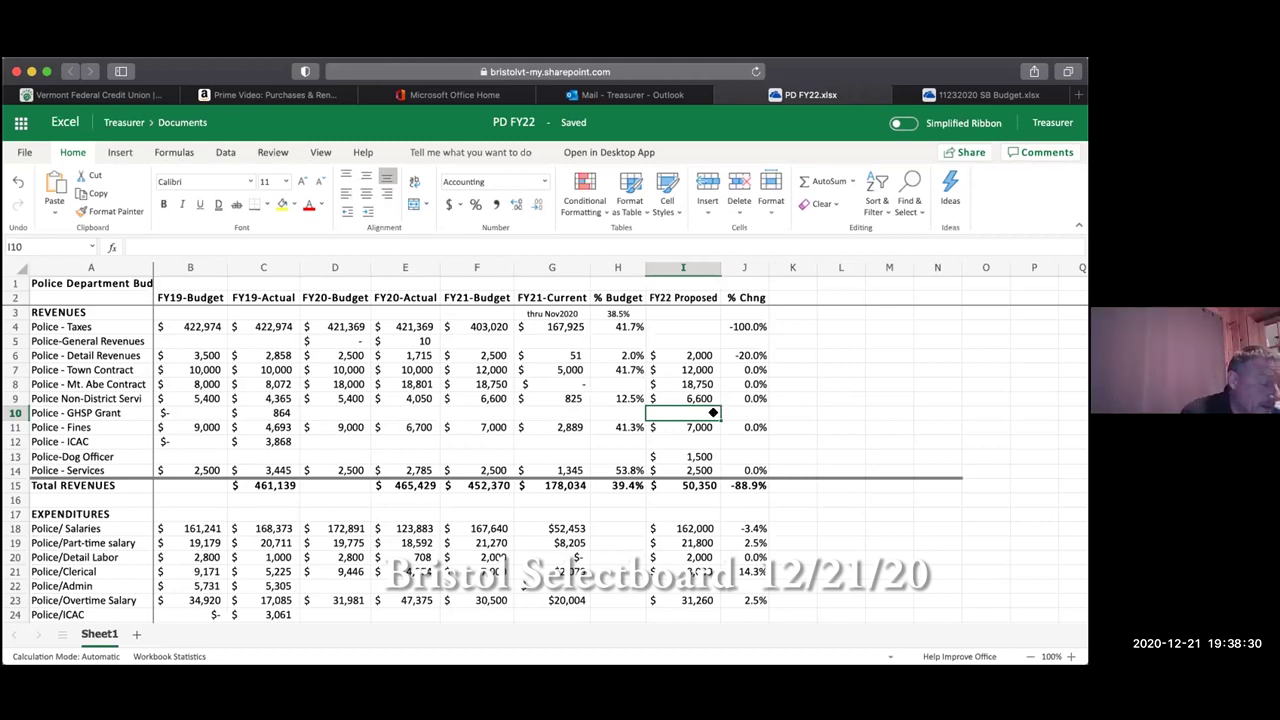
pyautogui.press('Down')
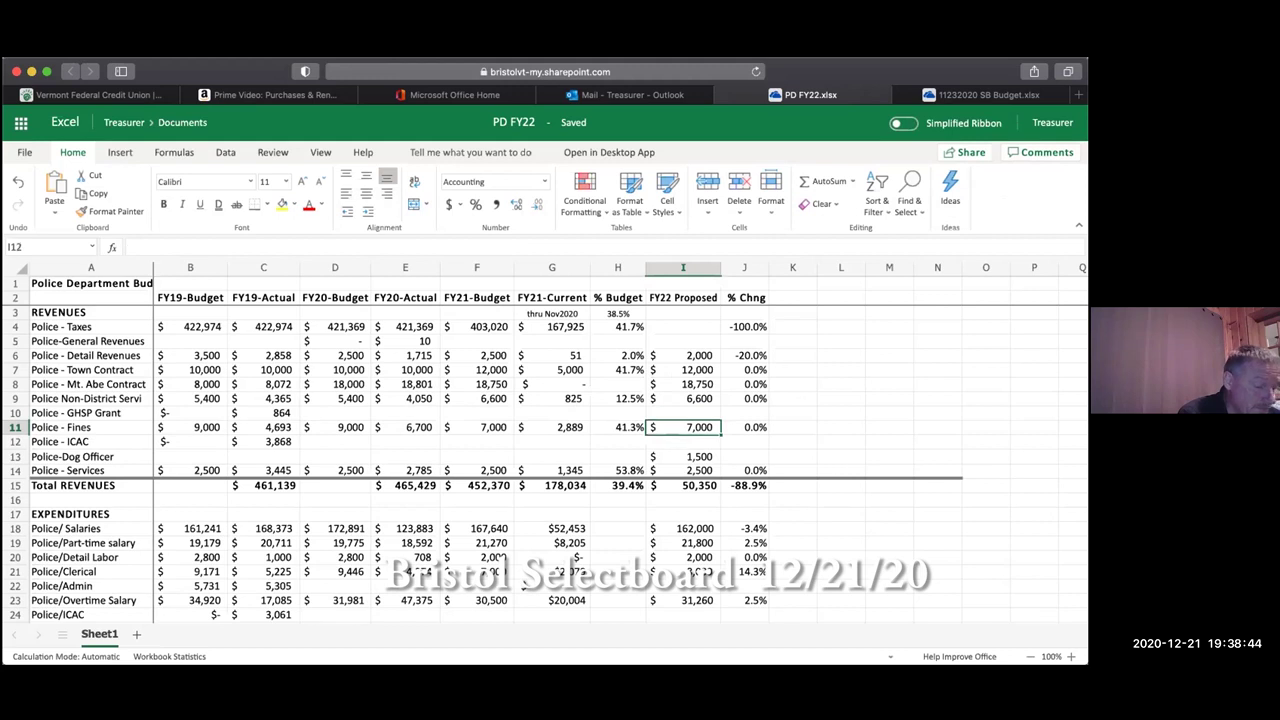
pyautogui.press('Down')
pyautogui.press('Down')
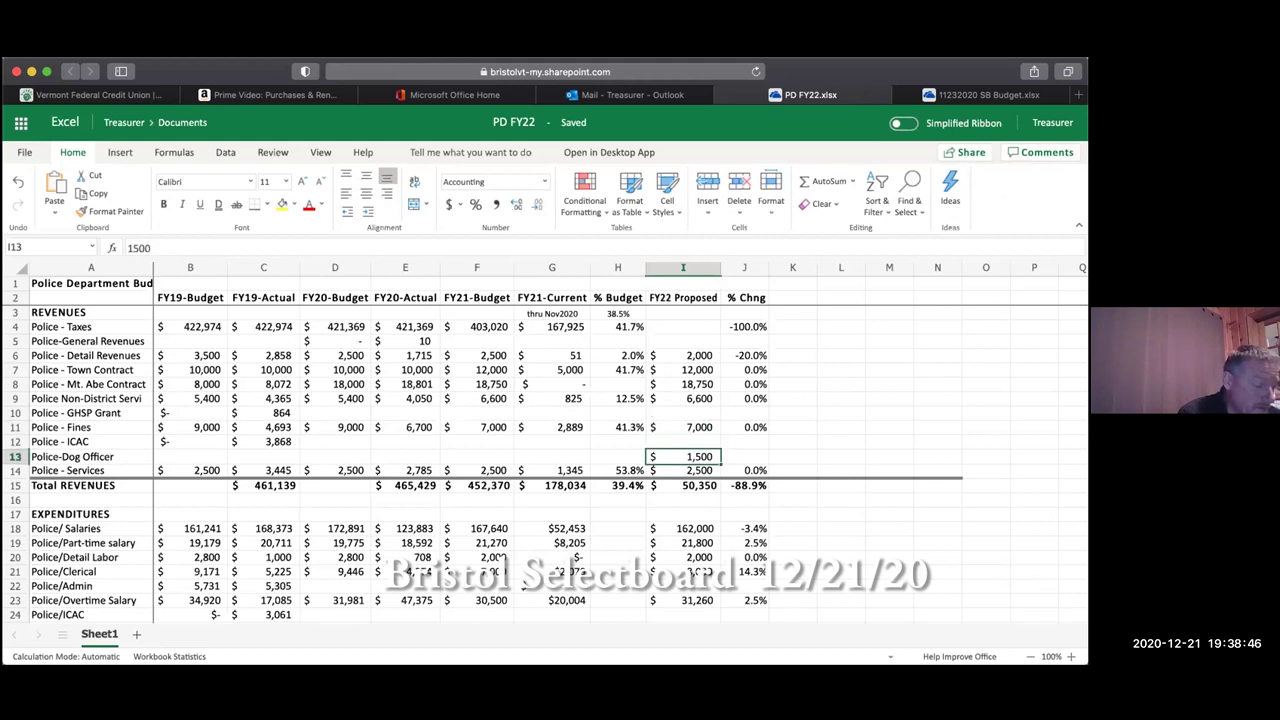
pyautogui.click(683, 470)
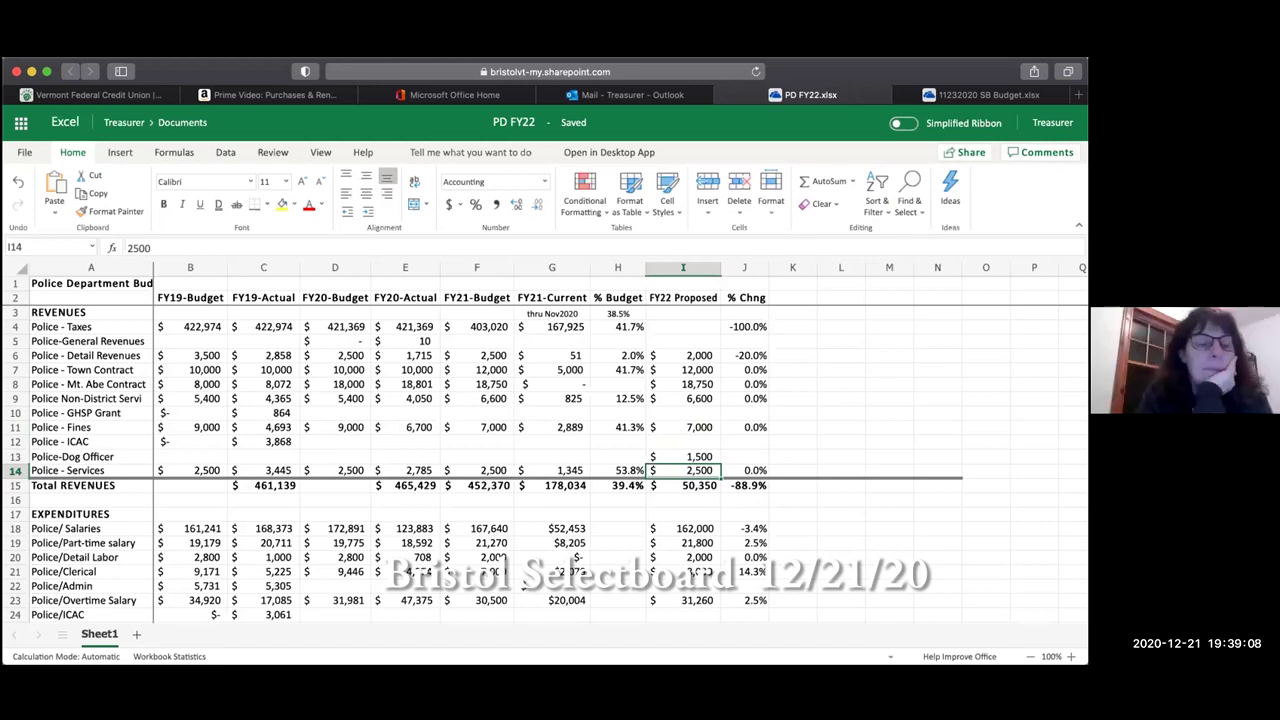
pyautogui.click(683, 485)
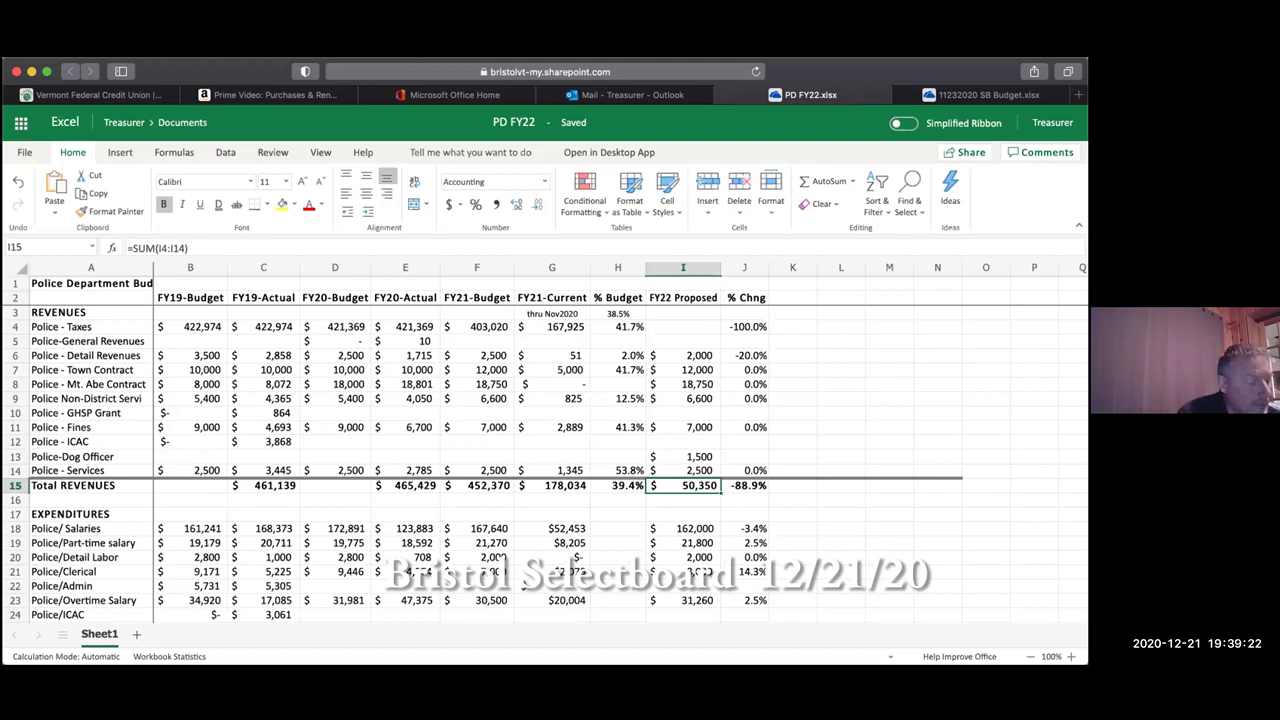
# Examine the FY22 Proposed expenditures down to Police/Disability Ins. and return to the Police Non-District Services revenue line.
pyautogui.press('Down')
pyautogui.press('Down')
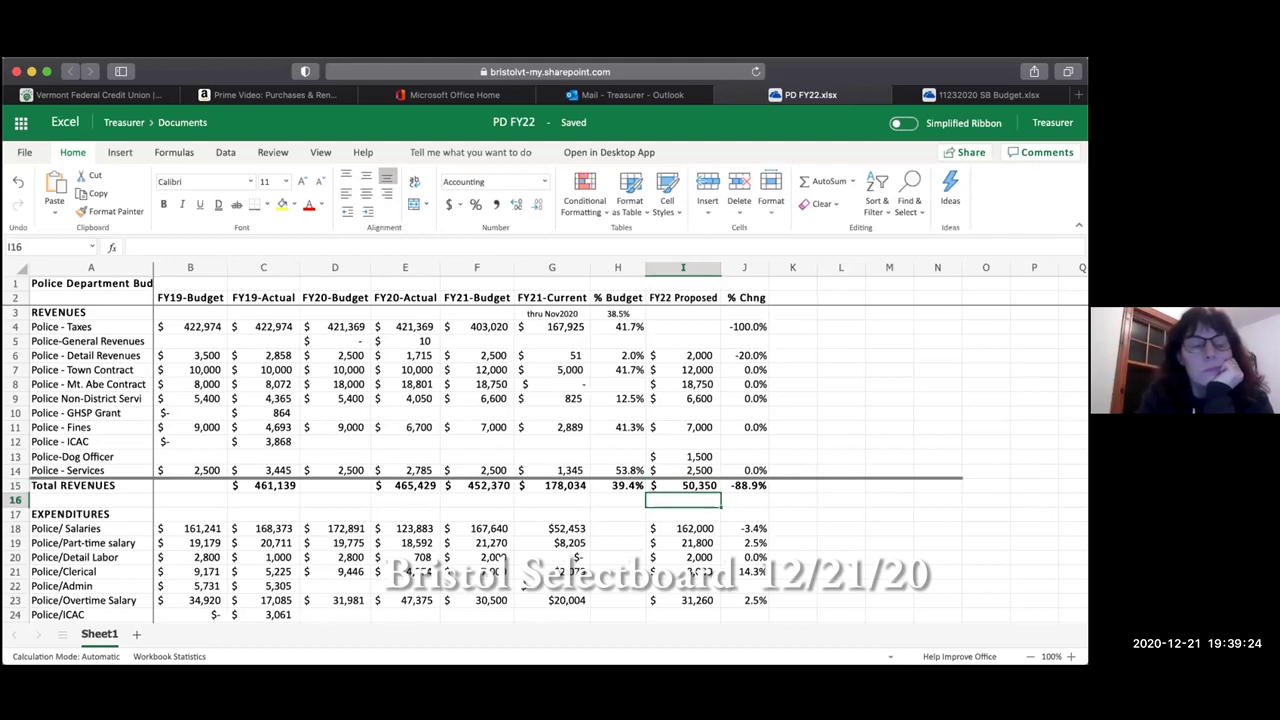
pyautogui.press('Down')
pyautogui.press('Down')
pyautogui.press('Down')
pyautogui.press('Down')
pyautogui.press('Down')
pyautogui.press('Down')
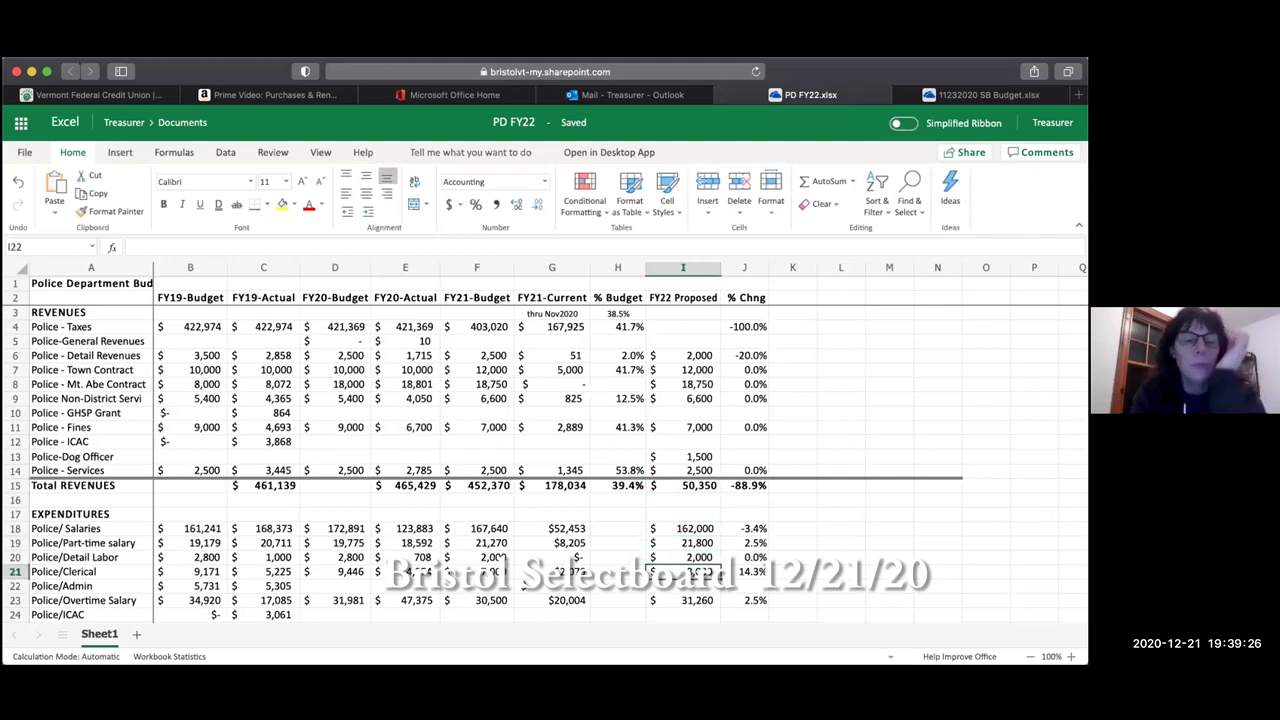
pyautogui.press('Down')
pyautogui.press('Down')
pyautogui.press('Down')
pyautogui.press('Down')
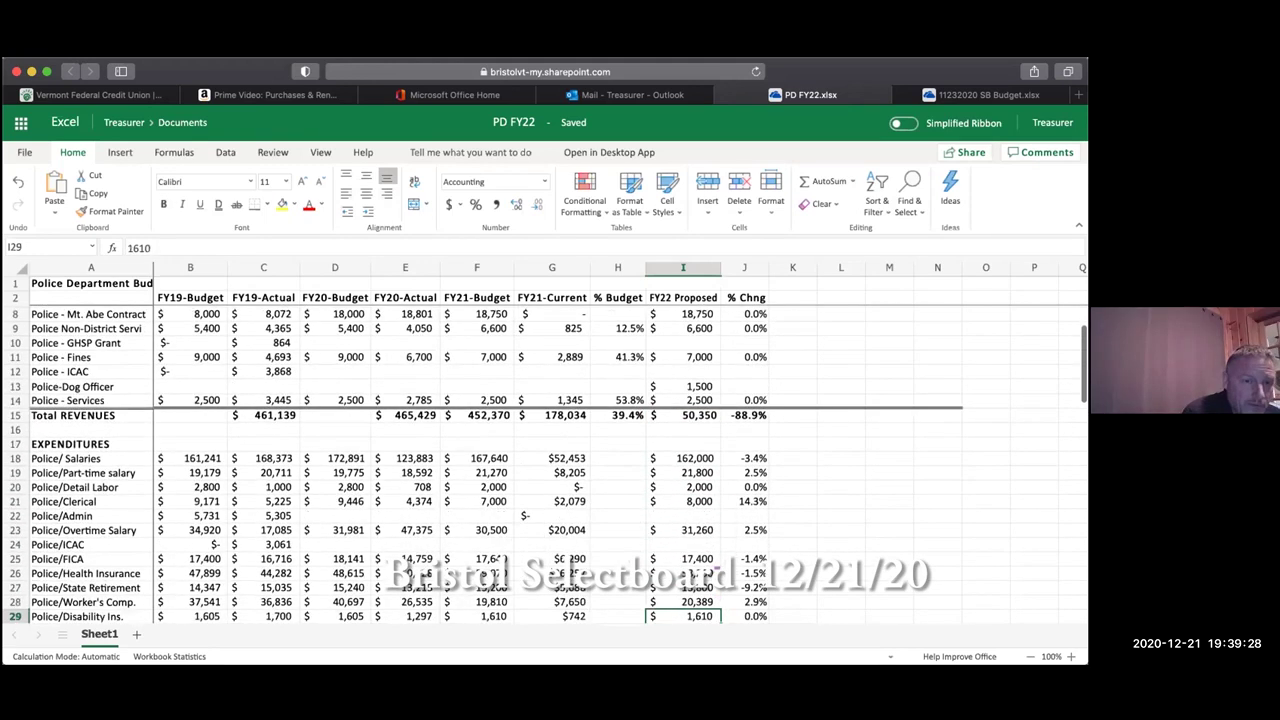
pyautogui.press('Up')
pyautogui.press('Up')
pyautogui.press('Up')
pyautogui.press('Up')
pyautogui.press('Up')
pyautogui.press('Up')
pyautogui.press('Up')
pyautogui.press('Up')
pyautogui.press('Up')
pyautogui.press('Up')
pyautogui.press('Up')
pyautogui.press('Up')
pyautogui.press('Up')
pyautogui.press('Up')
pyautogui.press('Up')
pyautogui.press('Up')
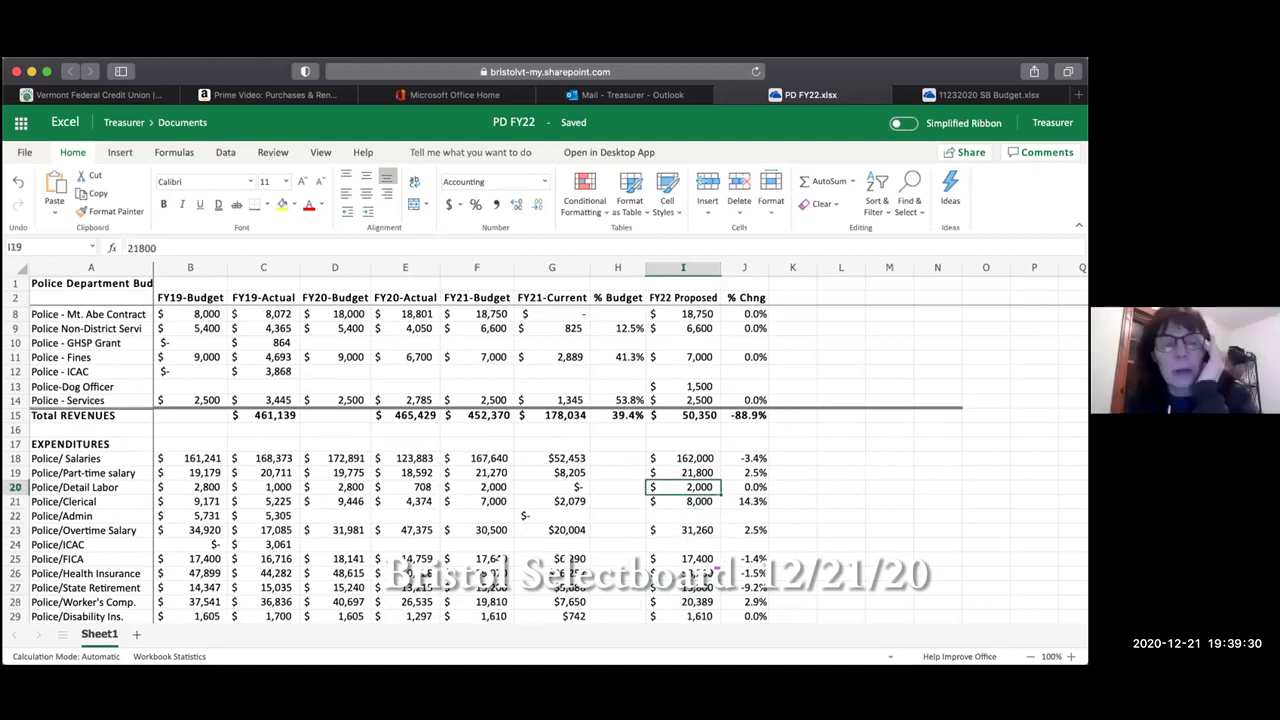
pyautogui.press('Up')
pyautogui.press('Up')
pyautogui.press('Up')
pyautogui.press('Up')
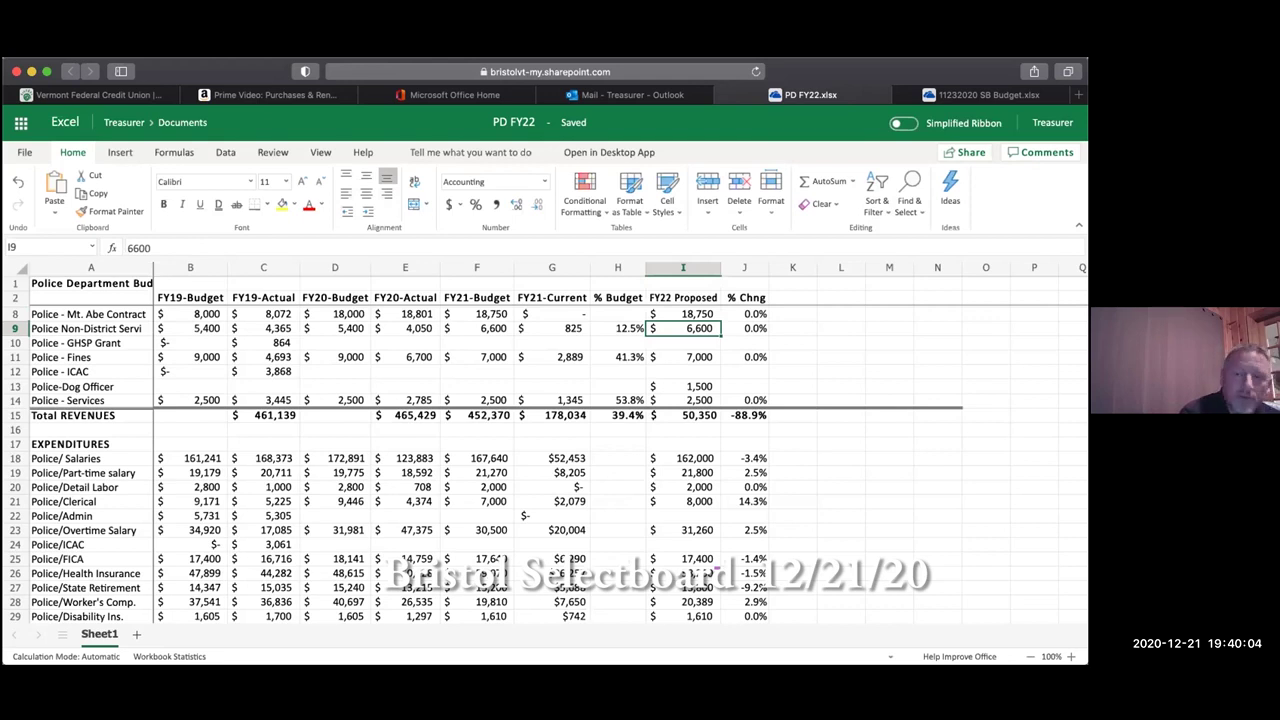
# Check the FY22 Proposed amounts from Police - GHSP Grant down to Total REVENUES.
pyautogui.click(683, 342)
pyautogui.press('Down')
pyautogui.press('Down')
pyautogui.press('Down')
pyautogui.press('Down')
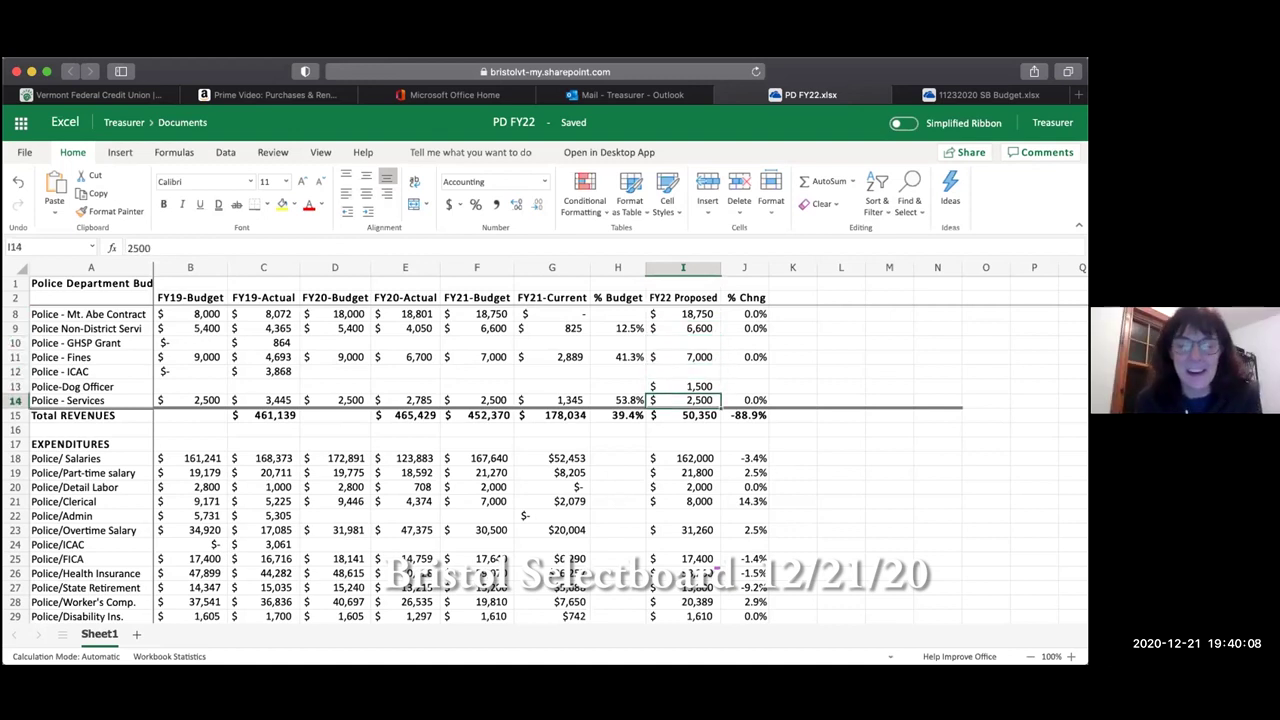
pyautogui.press('Down')
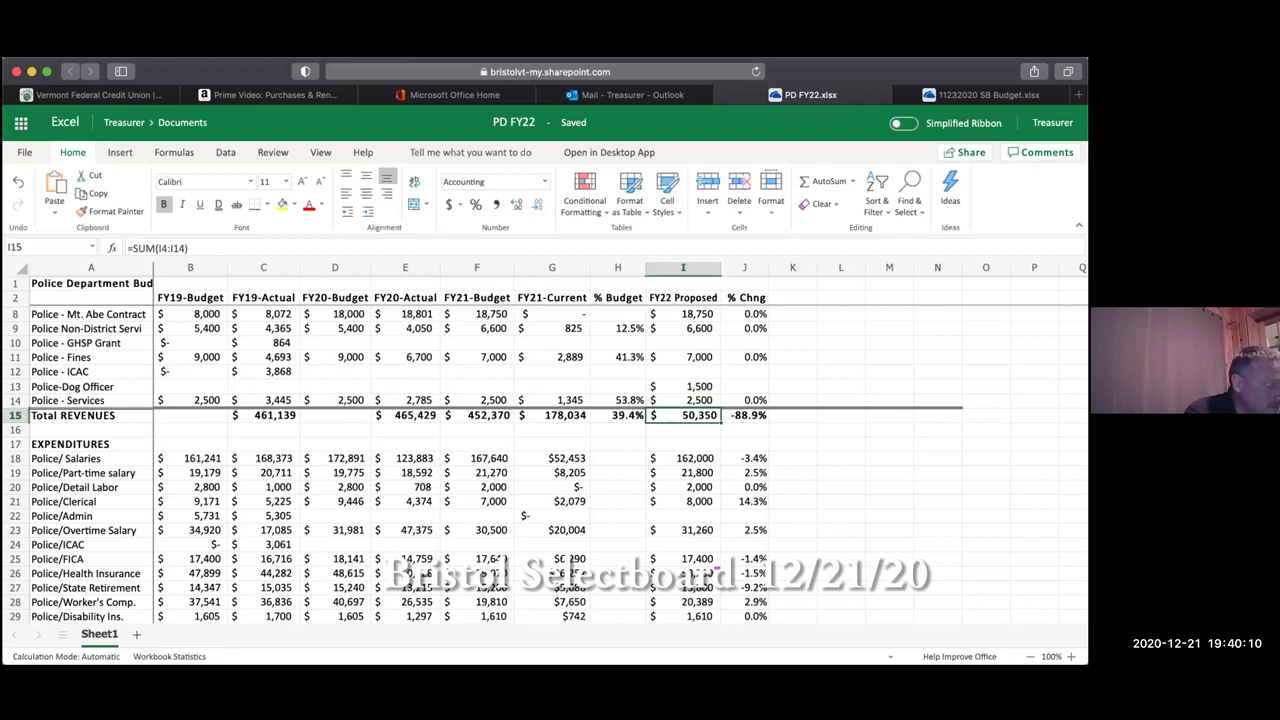
# Review the FY22 Proposed expenditures from Police/Salaries down to Police/Facility Expense.
pyautogui.press('Down')
pyautogui.press('Down')
pyautogui.press('Down')
pyautogui.press('Down')
pyautogui.press('Down')
pyautogui.press('Down')
pyautogui.press('Down')
pyautogui.press('Down')
pyautogui.press('Down')
pyautogui.press('Down')
pyautogui.press('Down')
pyautogui.press('Down')
pyautogui.press('Down')
pyautogui.press('Down')
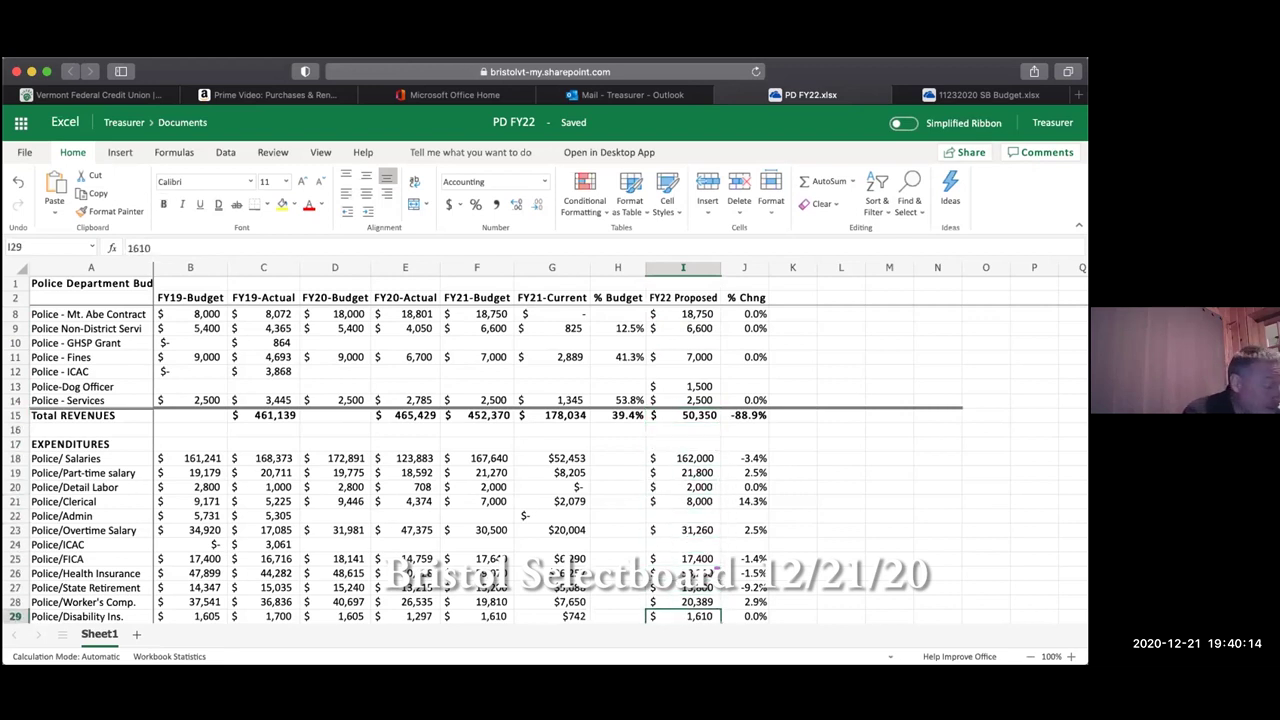
pyautogui.press('Down')
pyautogui.press('Down')
pyautogui.press('Down')
pyautogui.press('Down')
pyautogui.press('Down')
pyautogui.press('Down')
pyautogui.press('Down')
pyautogui.press('Down')
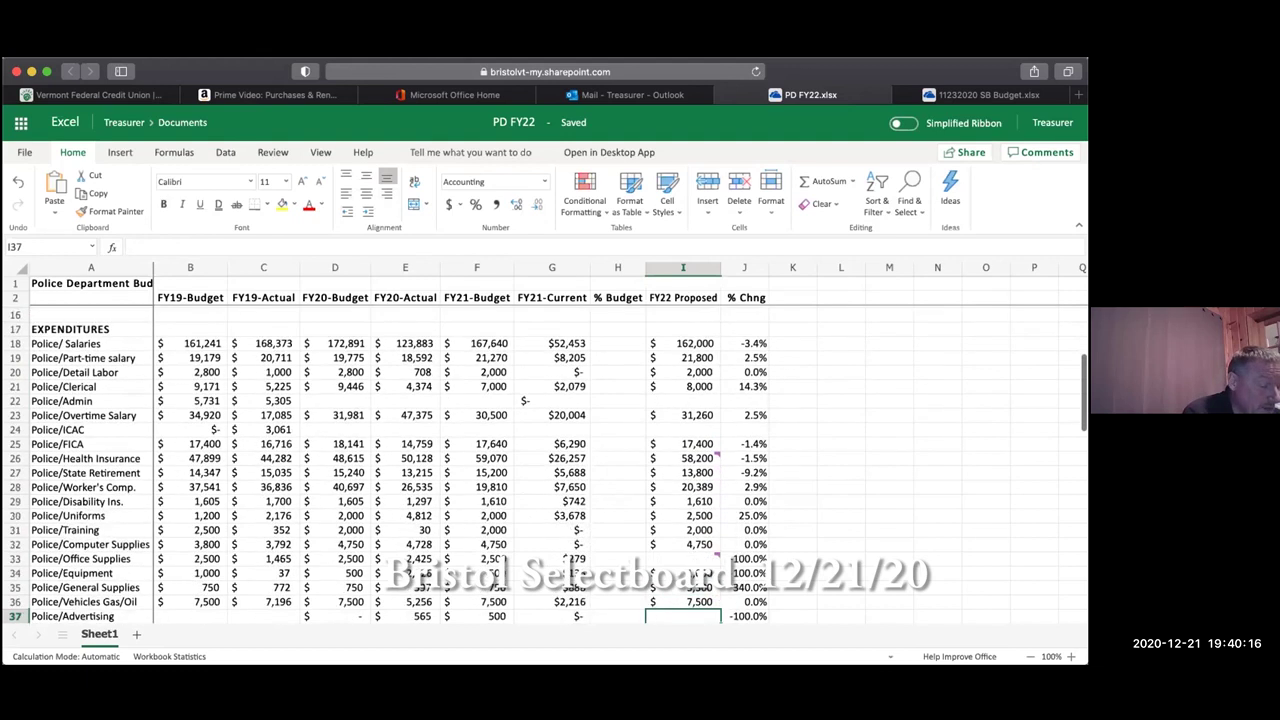
pyautogui.press('Down')
pyautogui.press('Down')
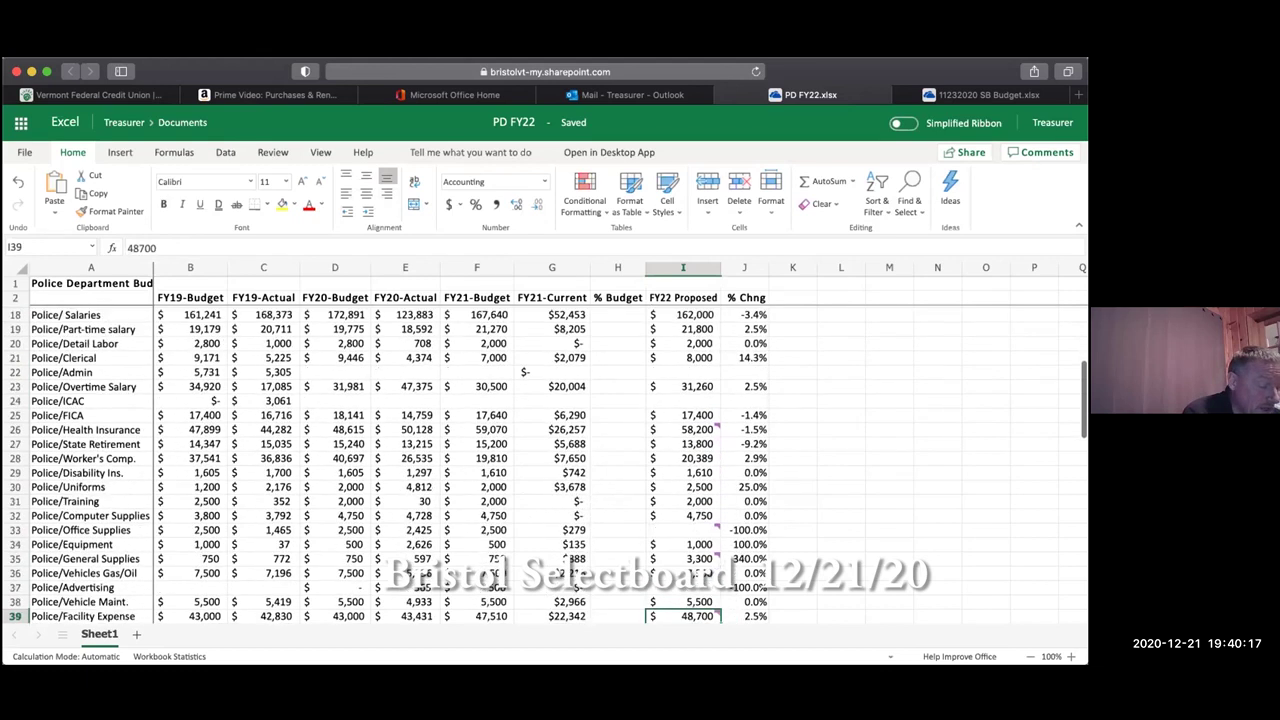
# Check the FY22 Proposed personnel amounts from Police/Salaries down to Police/Health Insurance.
pyautogui.click(697, 313)
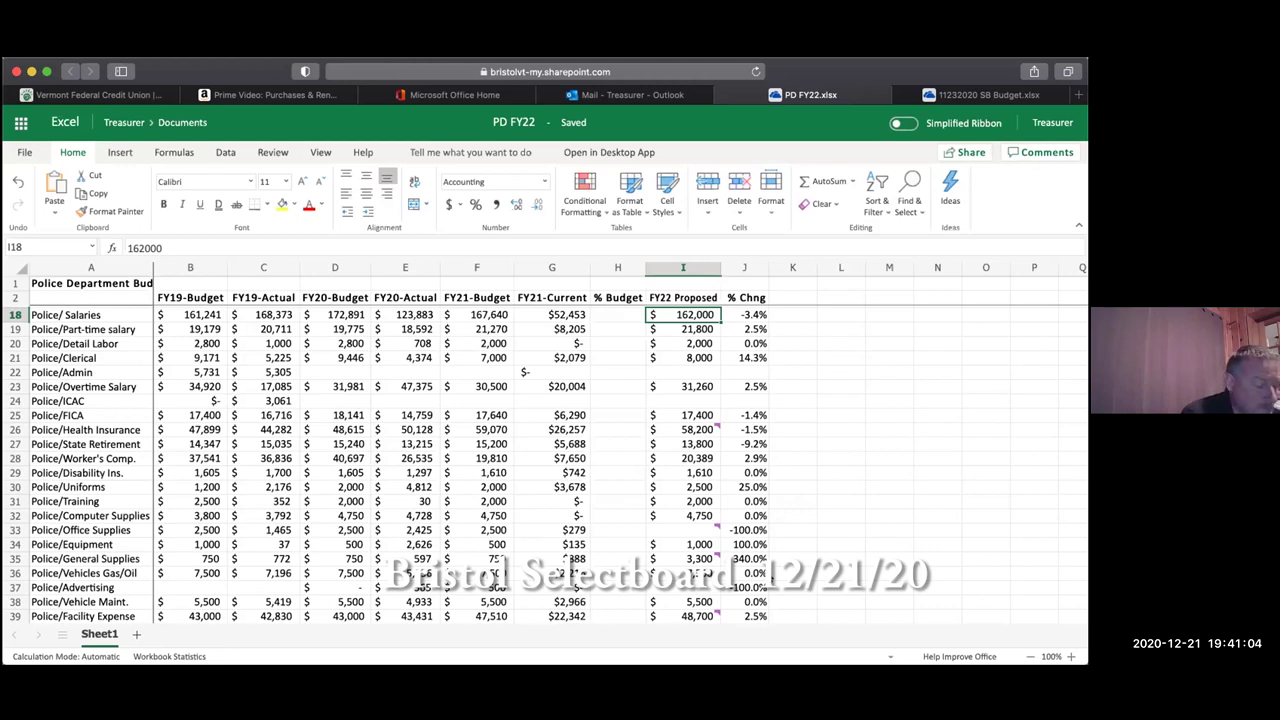
pyautogui.press('Down')
pyautogui.press('Down')
pyautogui.press('Down')
pyautogui.press('Down')
pyautogui.press('Down')
pyautogui.press('Down')
pyautogui.press('Down')
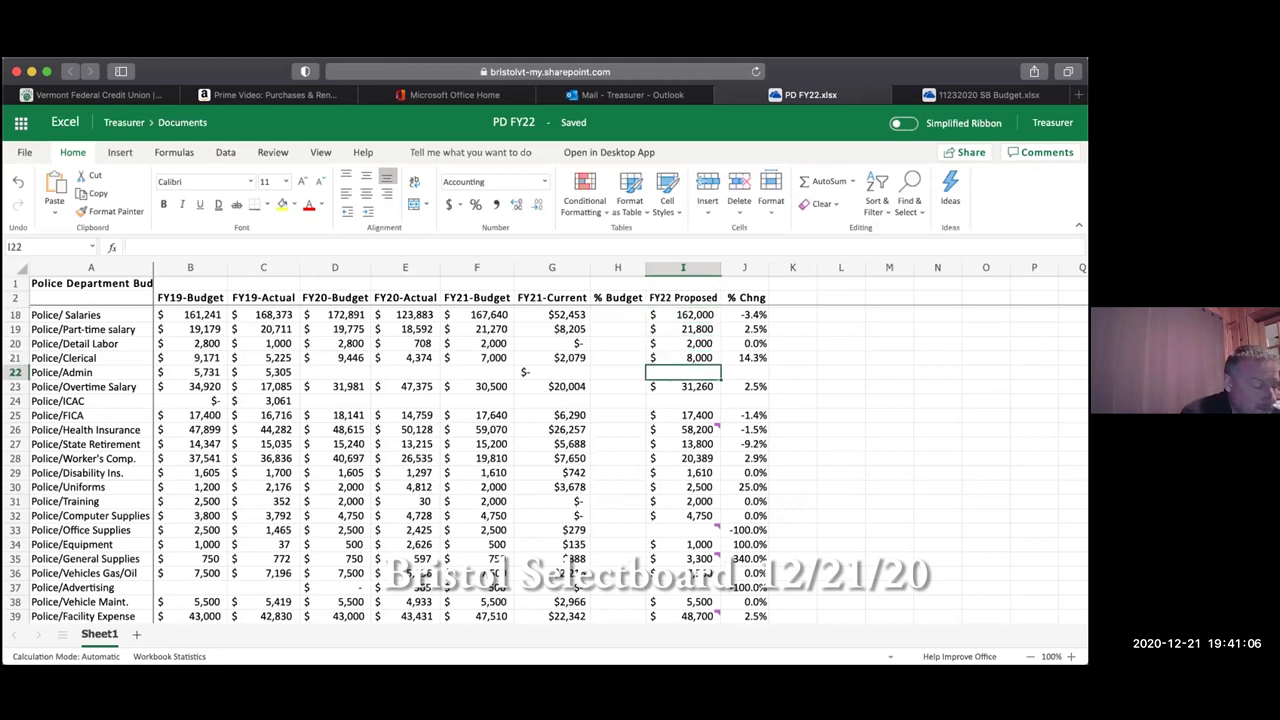
pyautogui.press('Down')
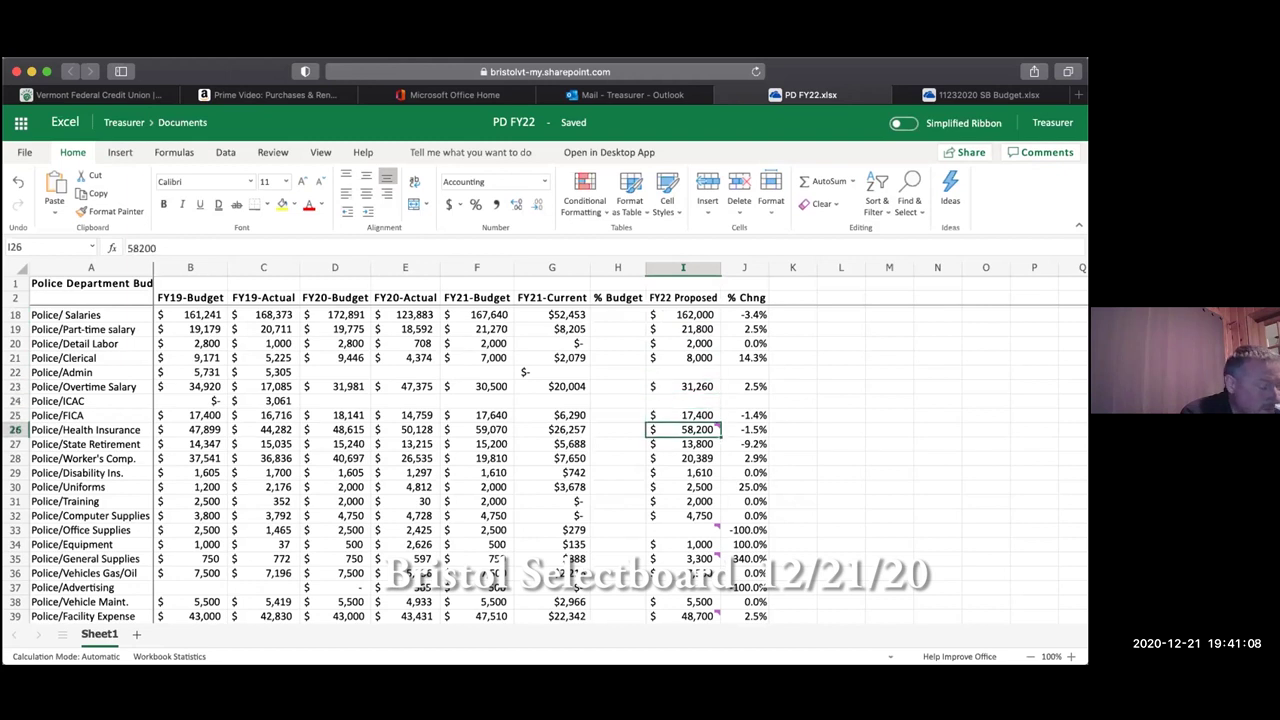
# Compare the FY22 Proposed amounts for Police/FICA, Police/Health Insurance and Police/State Retirement.
pyautogui.press('Down')
pyautogui.press('Up')
pyautogui.press('Down')
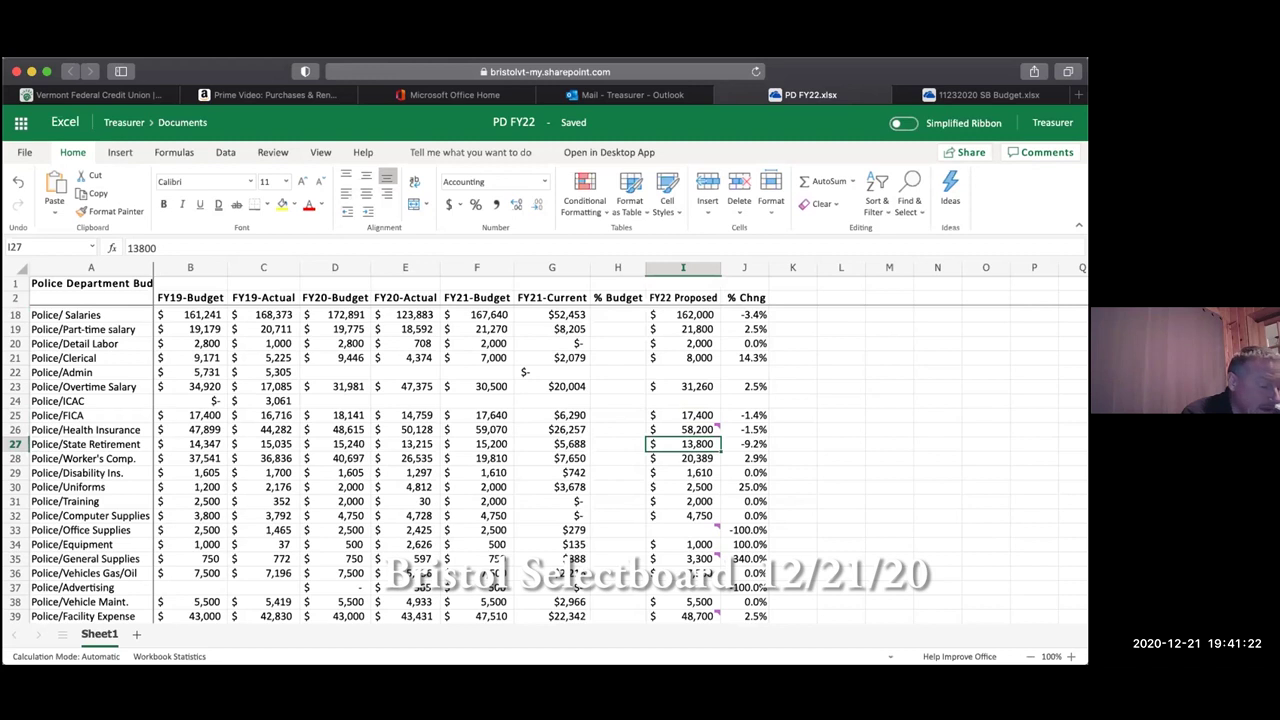
pyautogui.press('Up')
pyautogui.press('Up')
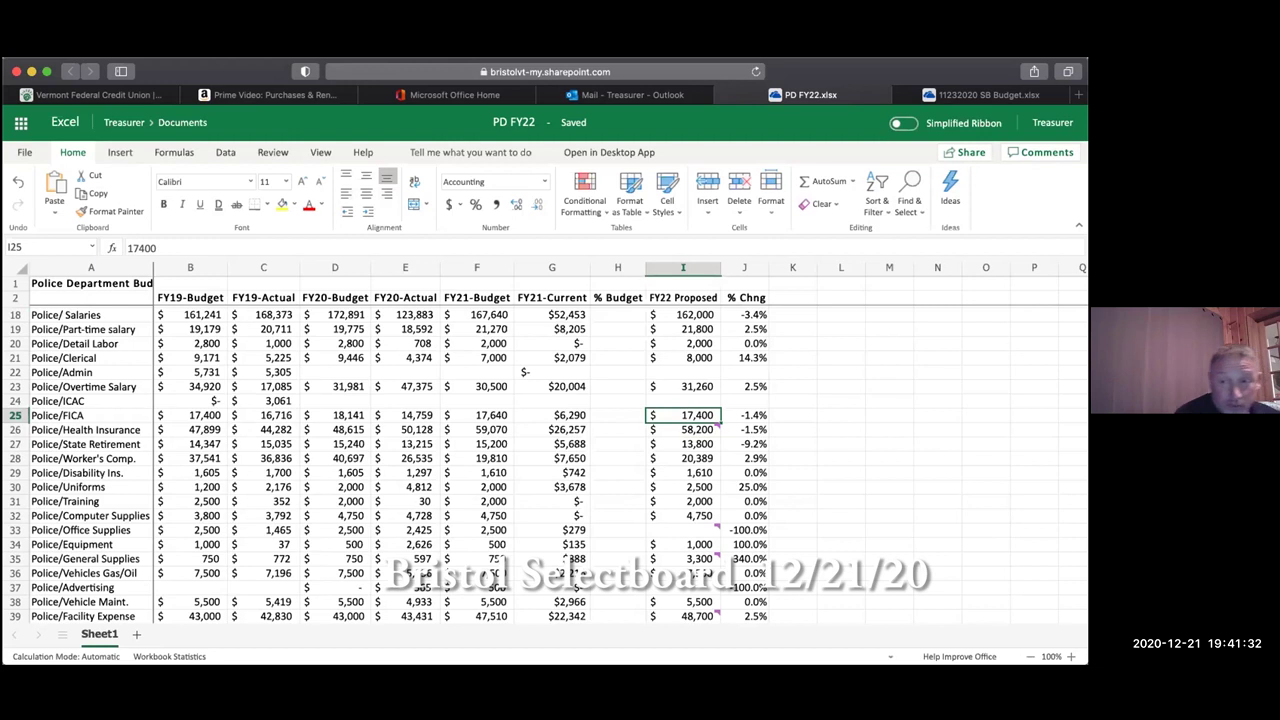
pyautogui.press('Down')
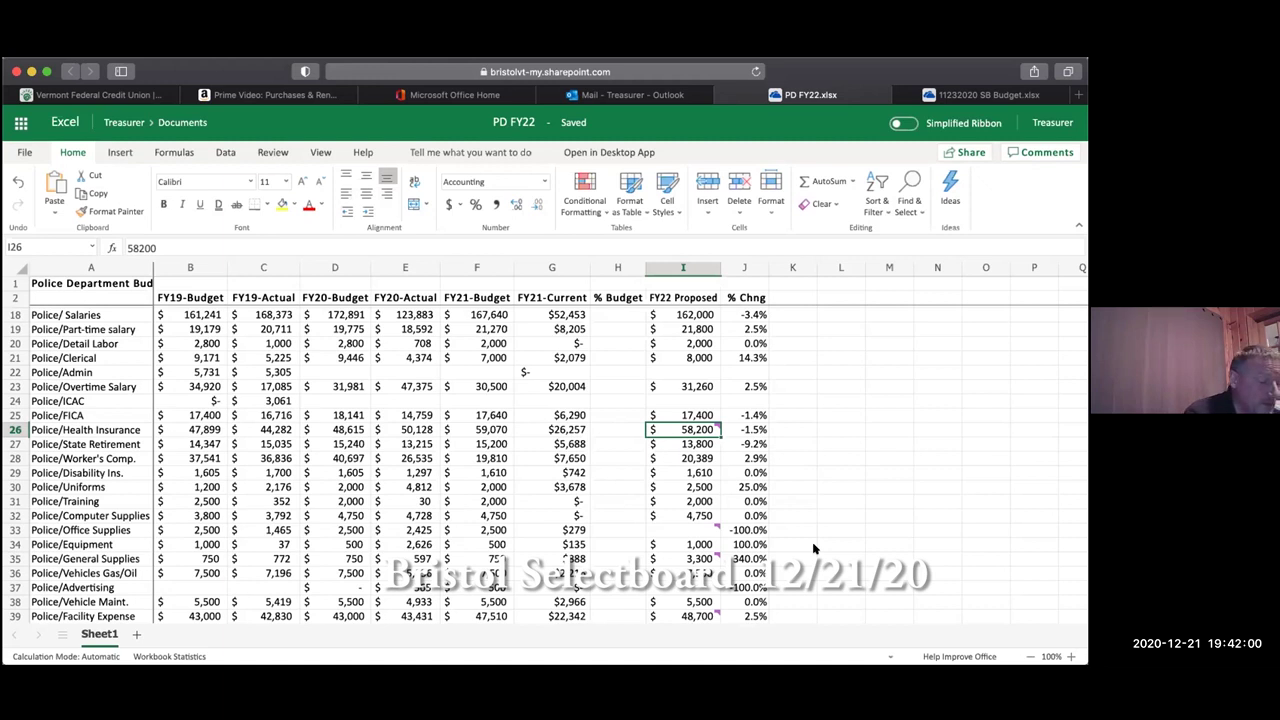
pyautogui.press('Down')
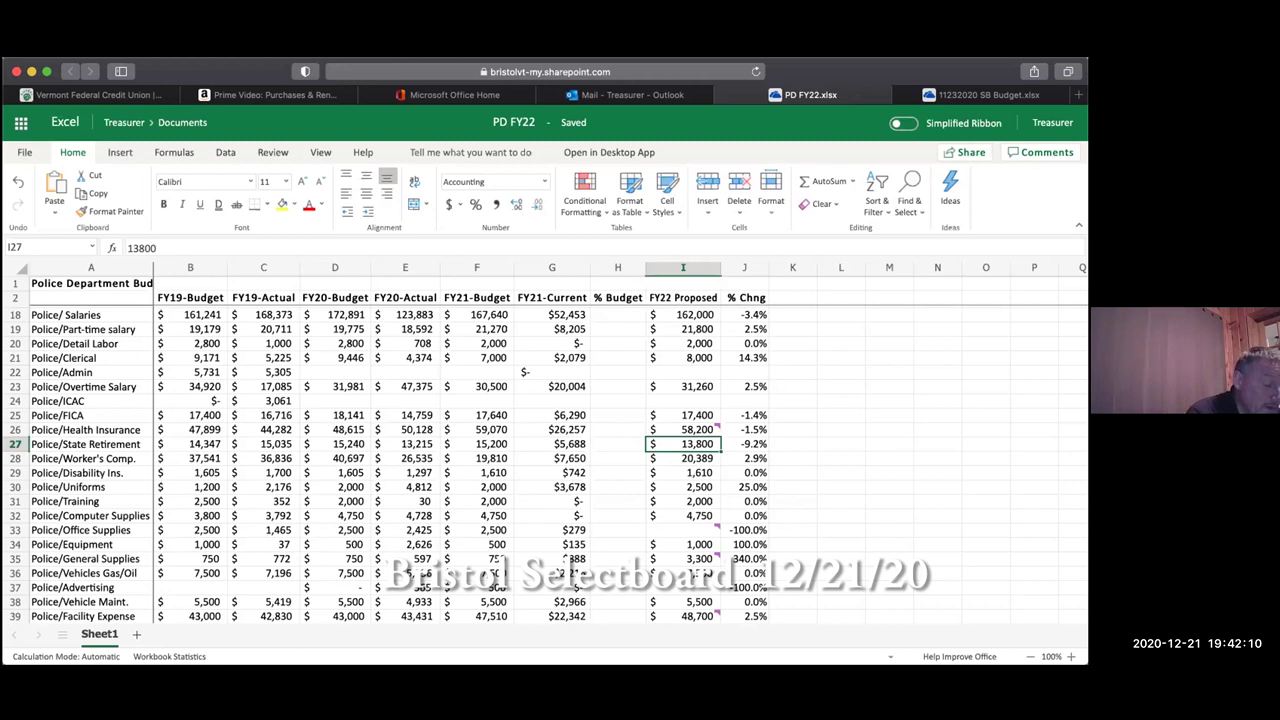
# Check the FY22 Proposed amounts for Police/Worker's Comp., Disability Ins., Uniforms and Training.
pyautogui.click(683, 458)
pyautogui.click(683, 444)
pyautogui.click(683, 458)
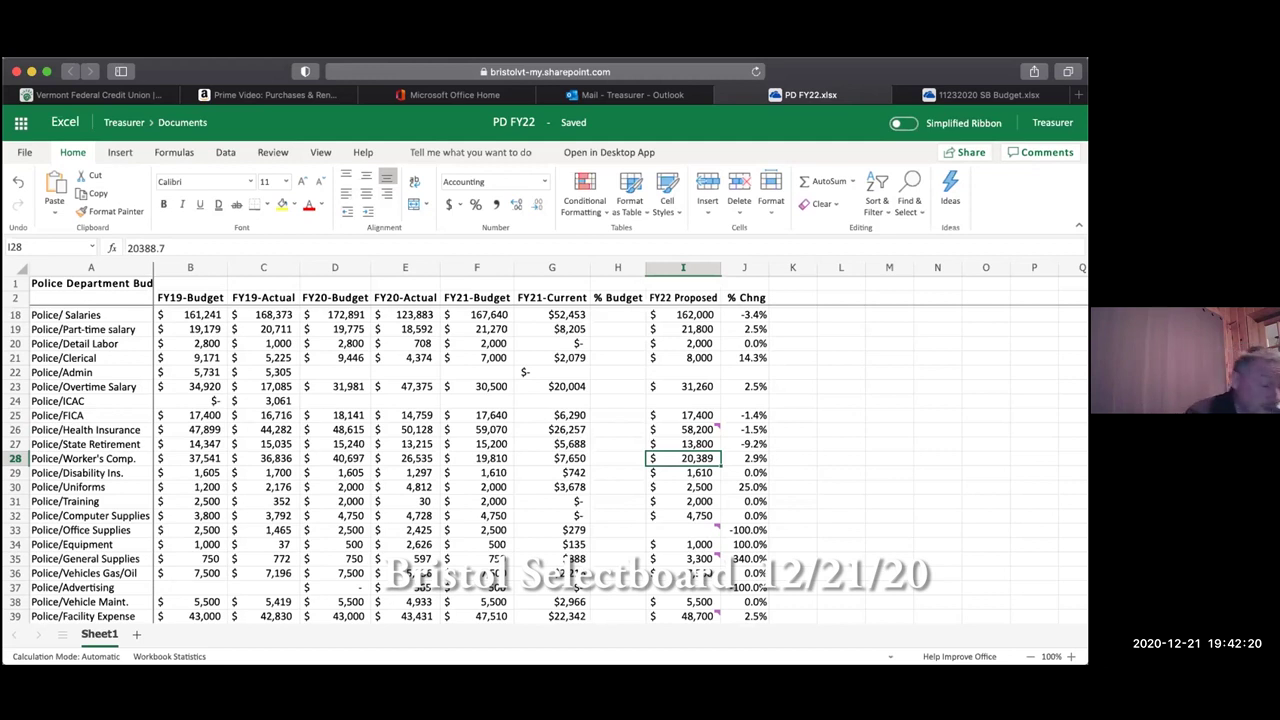
pyautogui.click(683, 472)
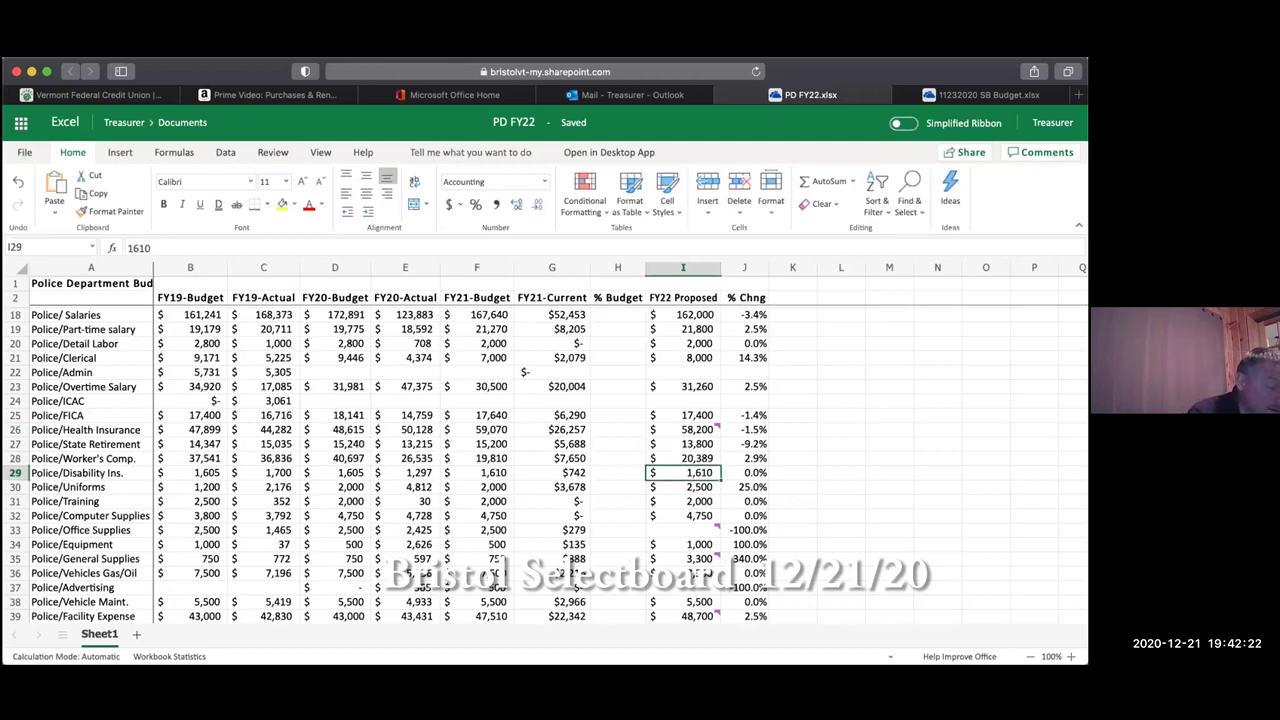
pyautogui.click(683, 487)
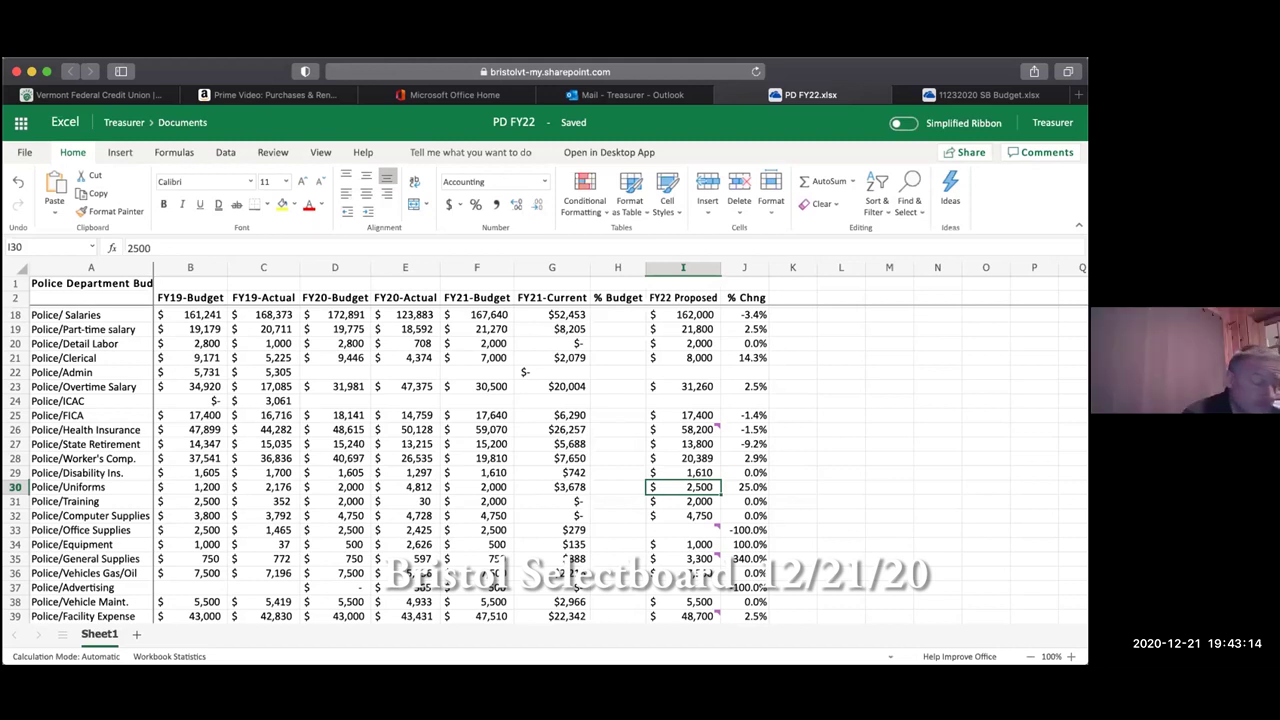
pyautogui.click(683, 501)
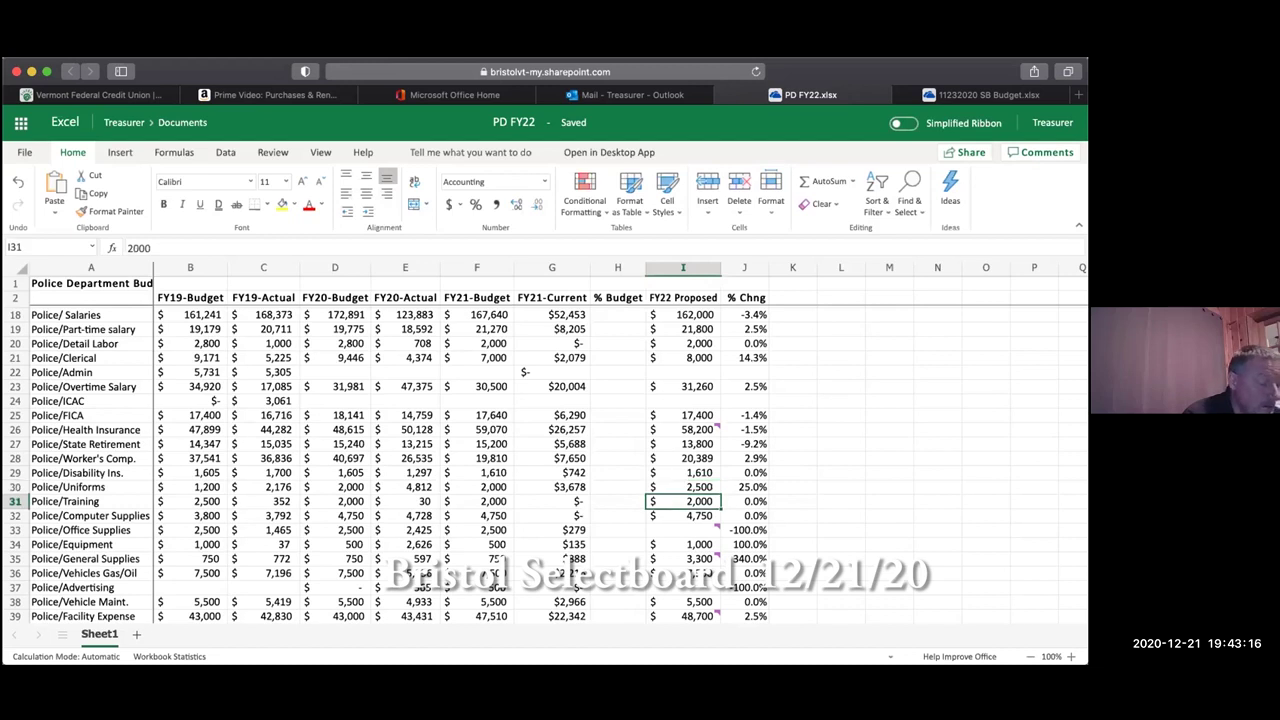
pyautogui.click(699, 487)
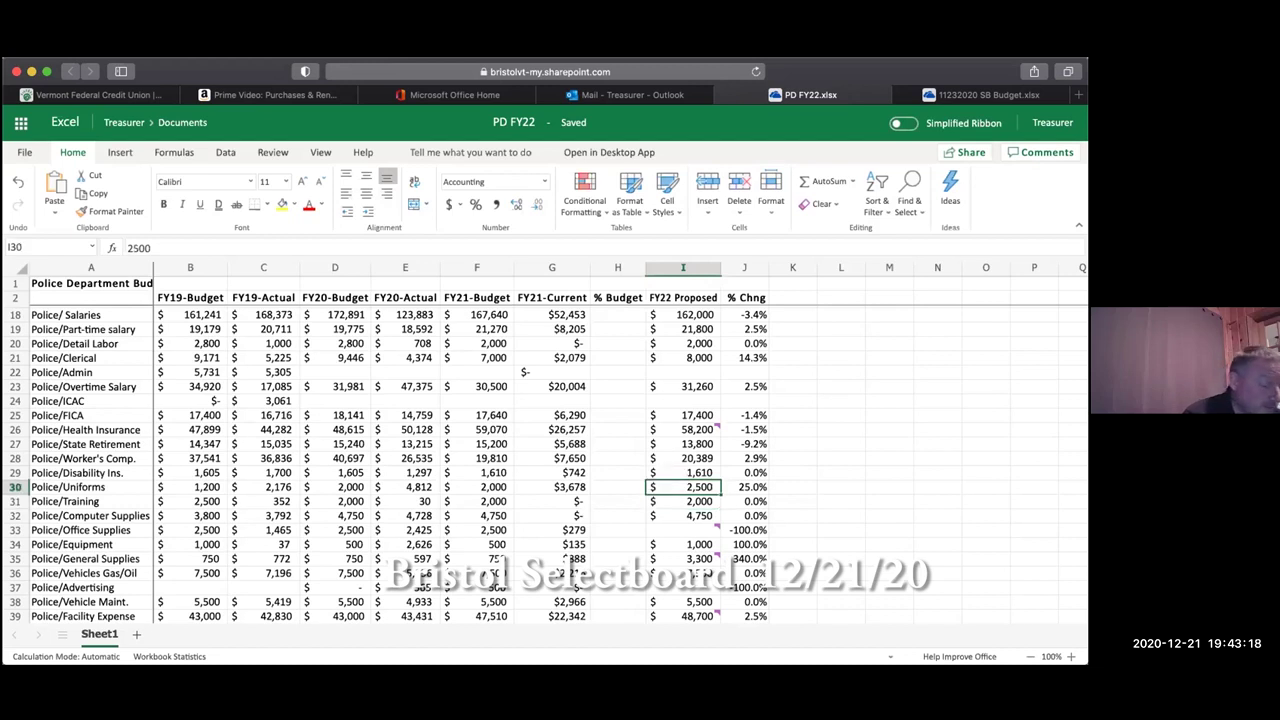
pyautogui.click(699, 501)
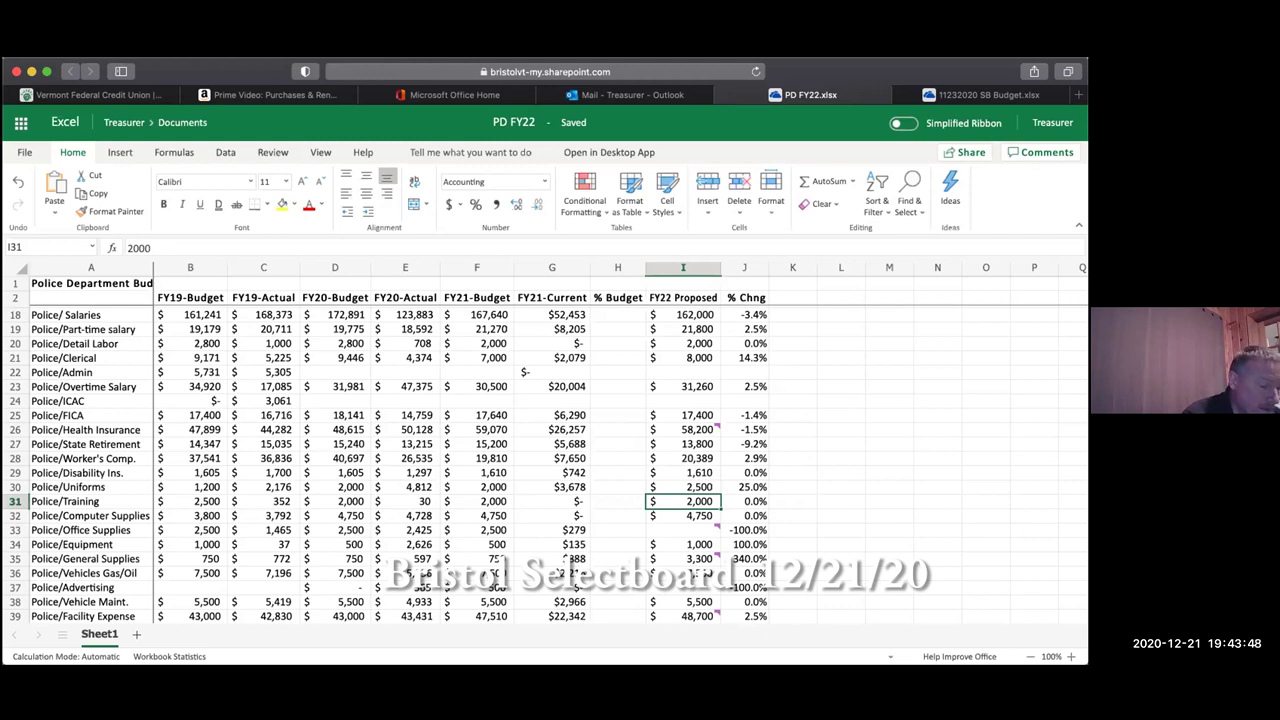
# Review the FY22 Proposed amounts line by line from Police/Computer Supplies to Police/Facility Expense.
pyautogui.click(683, 515)
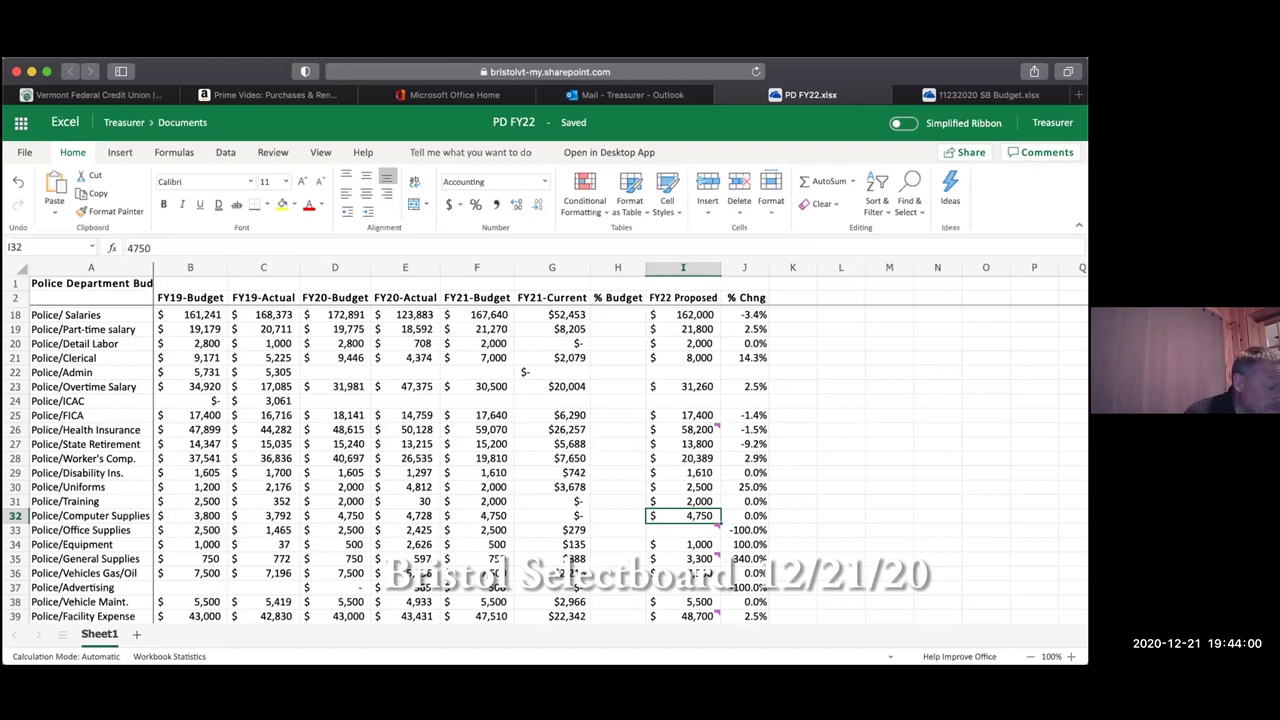
pyautogui.click(683, 530)
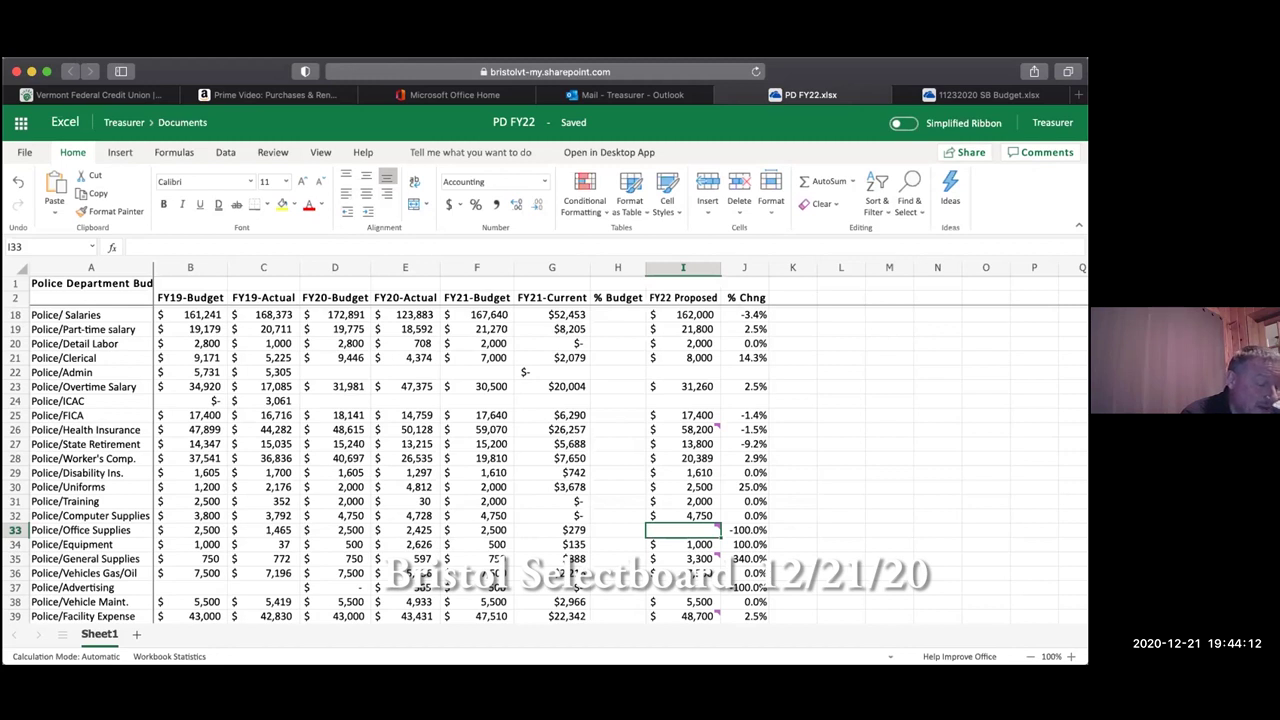
pyautogui.click(683, 515)
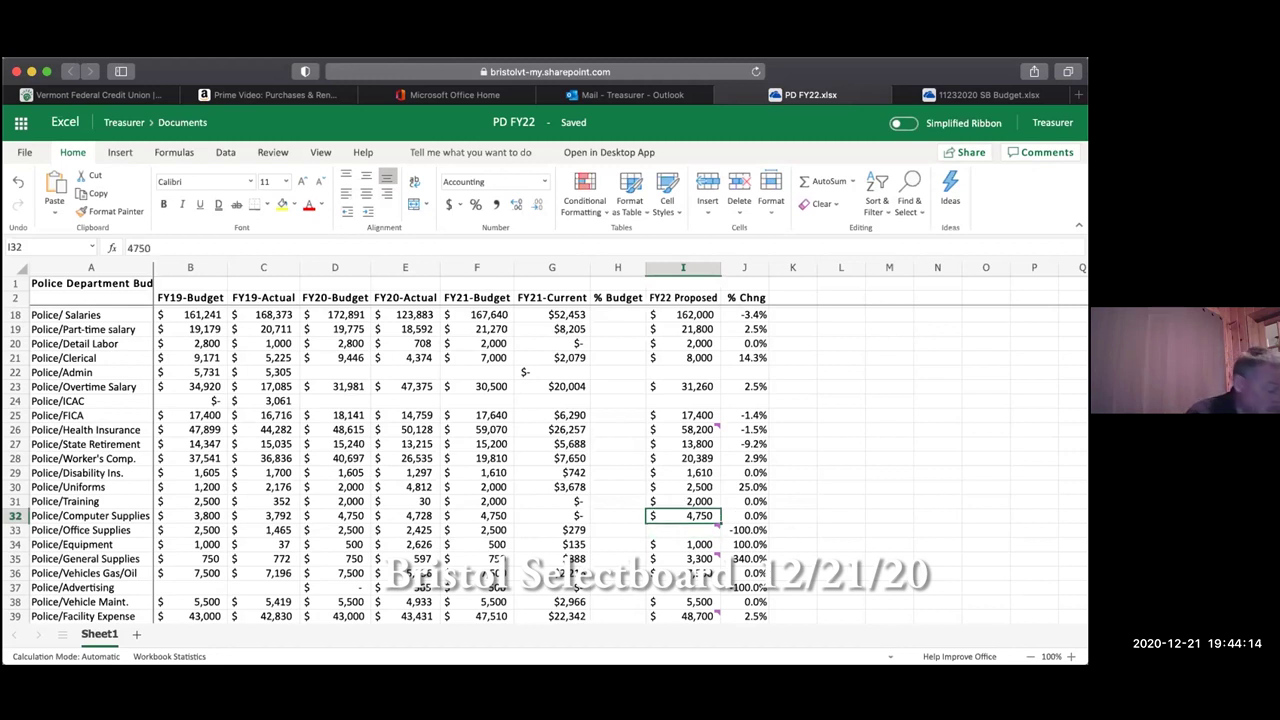
pyautogui.click(683, 559)
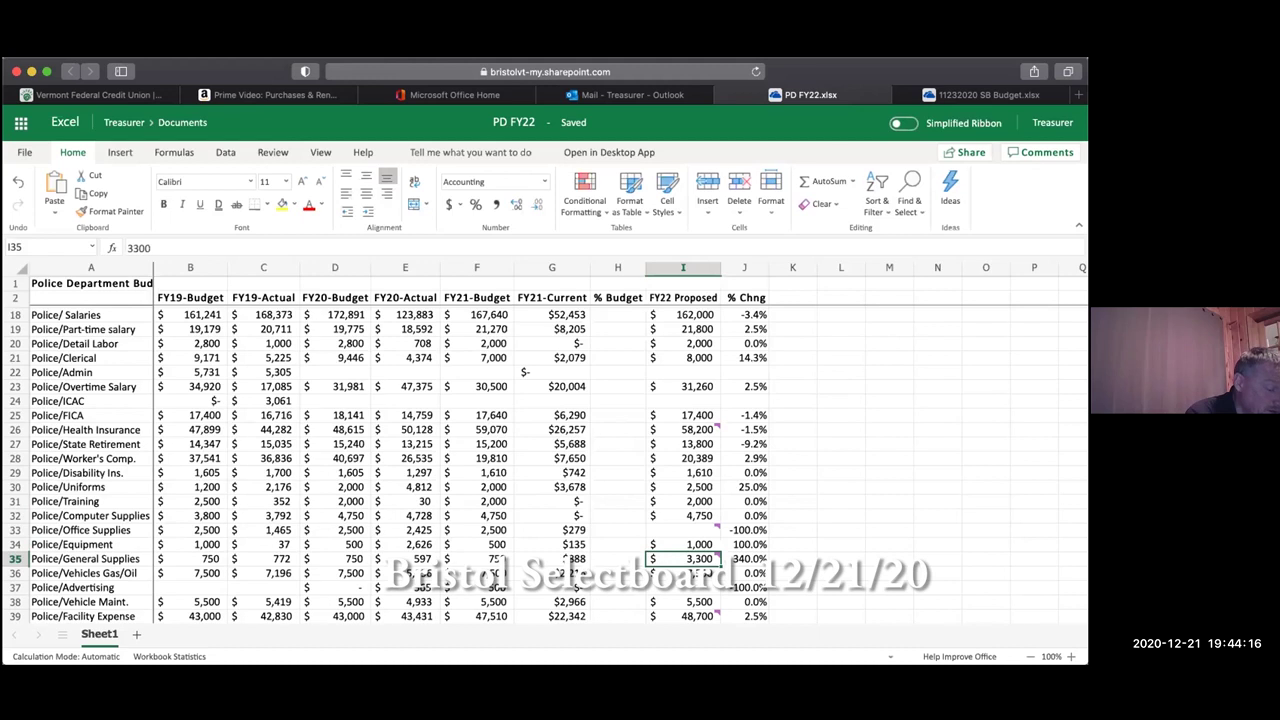
pyautogui.click(683, 544)
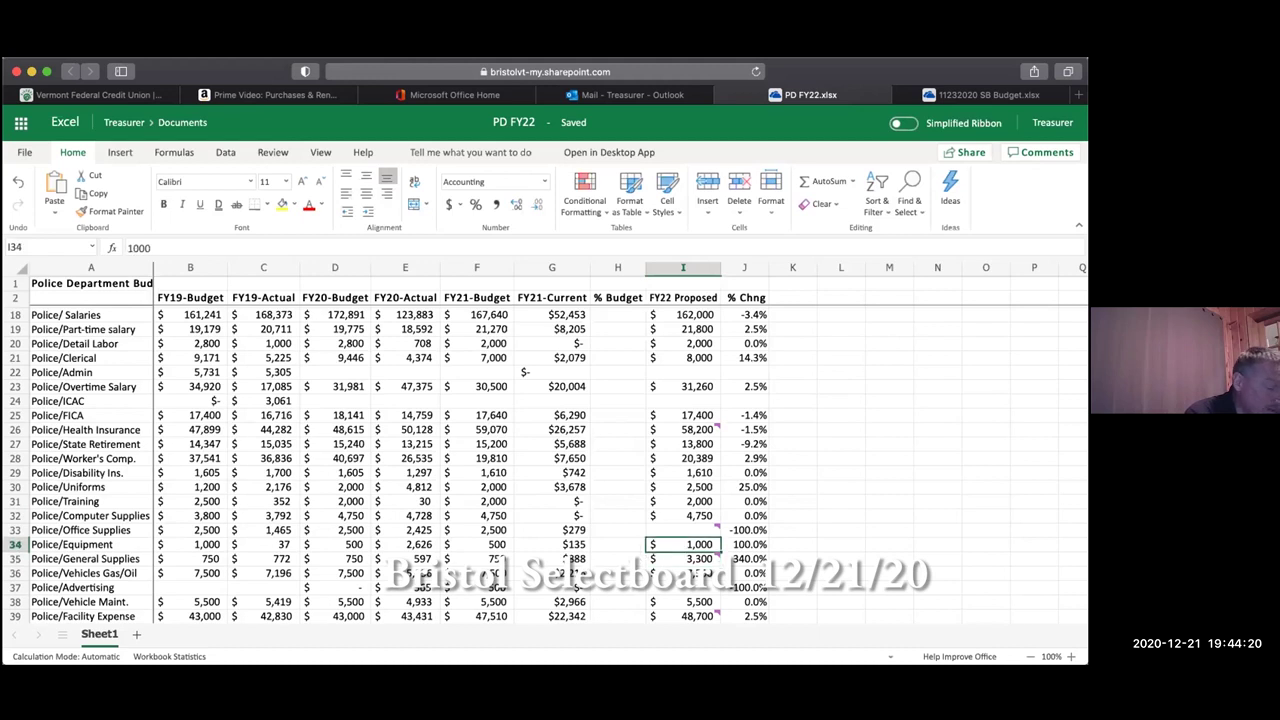
pyautogui.click(683, 558)
pyautogui.click(683, 573)
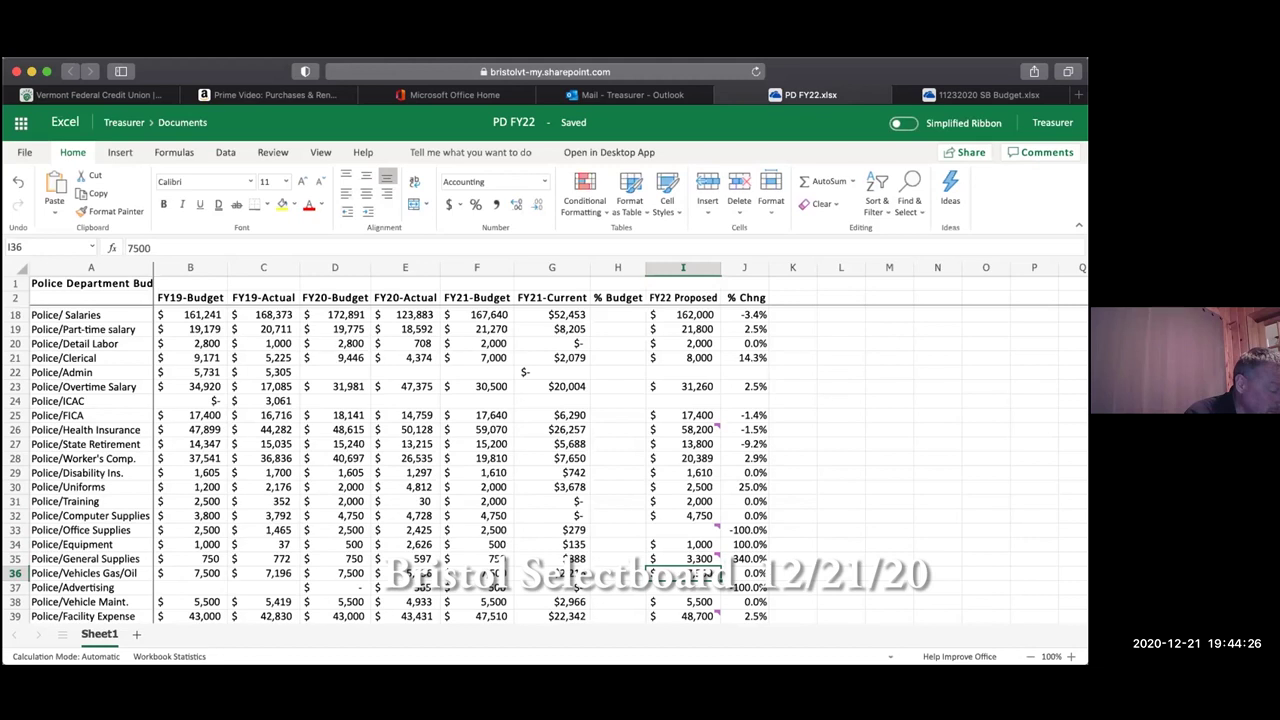
pyautogui.click(683, 587)
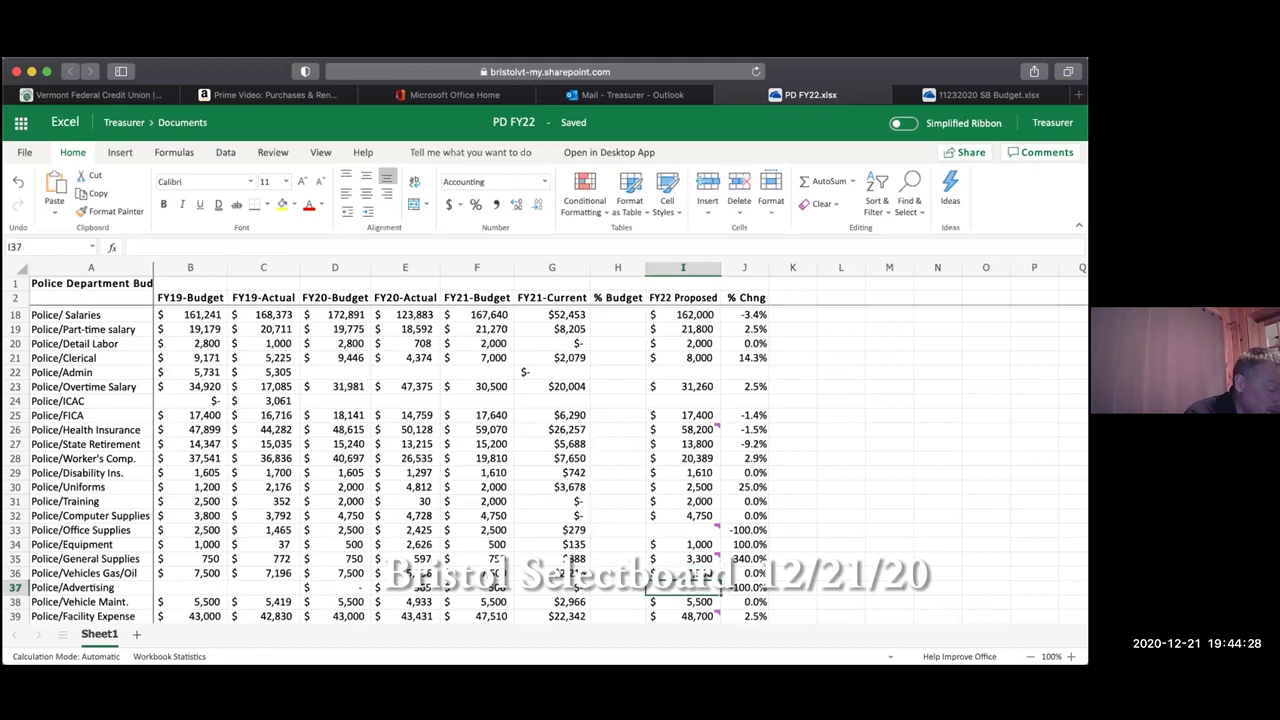
pyautogui.click(683, 601)
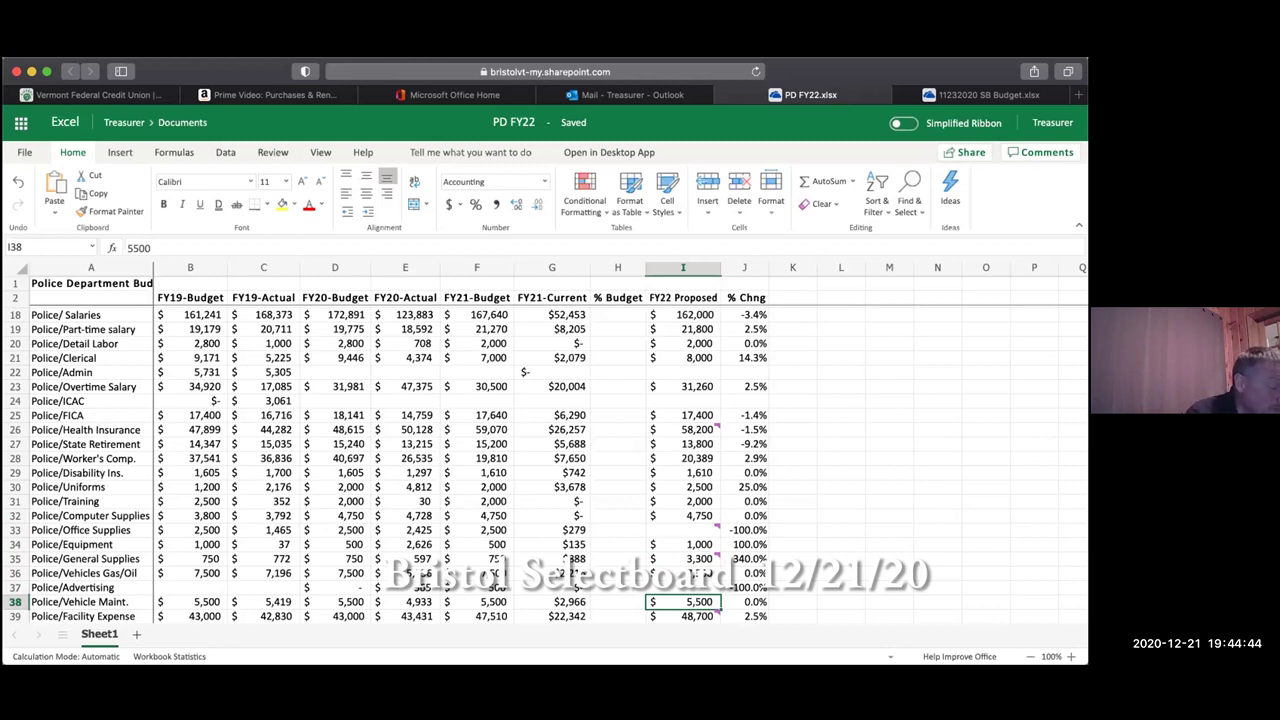
pyautogui.click(683, 616)
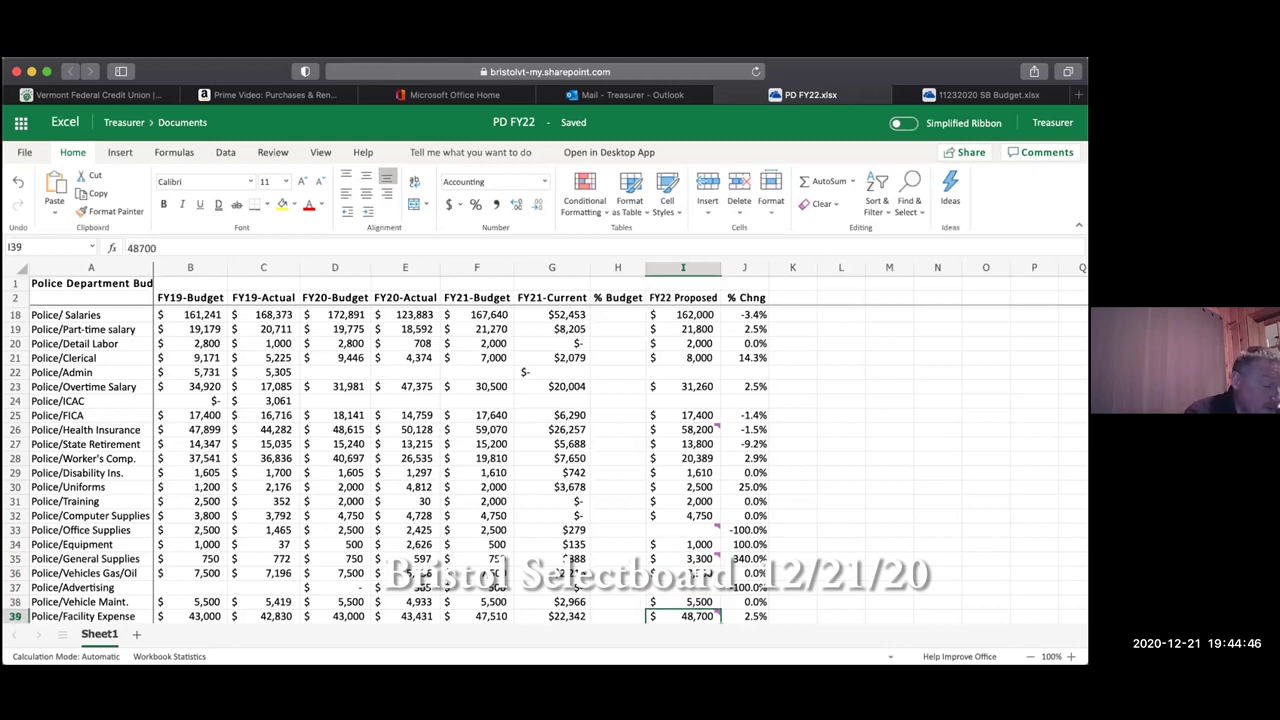
# Check the FY22 Proposed Facility Expense and Postage amounts and read the comment thread on Police/Communications.
pyautogui.scroll(-3, 685, 610)
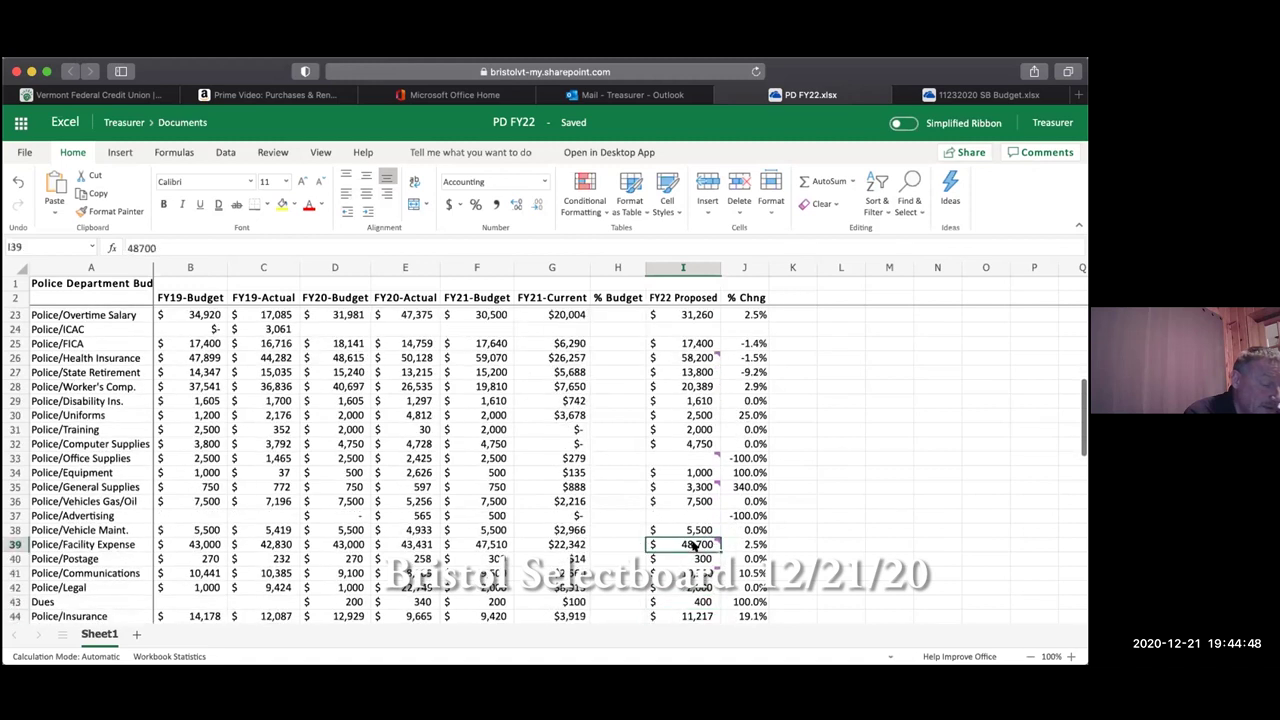
pyautogui.moveTo(716, 545)
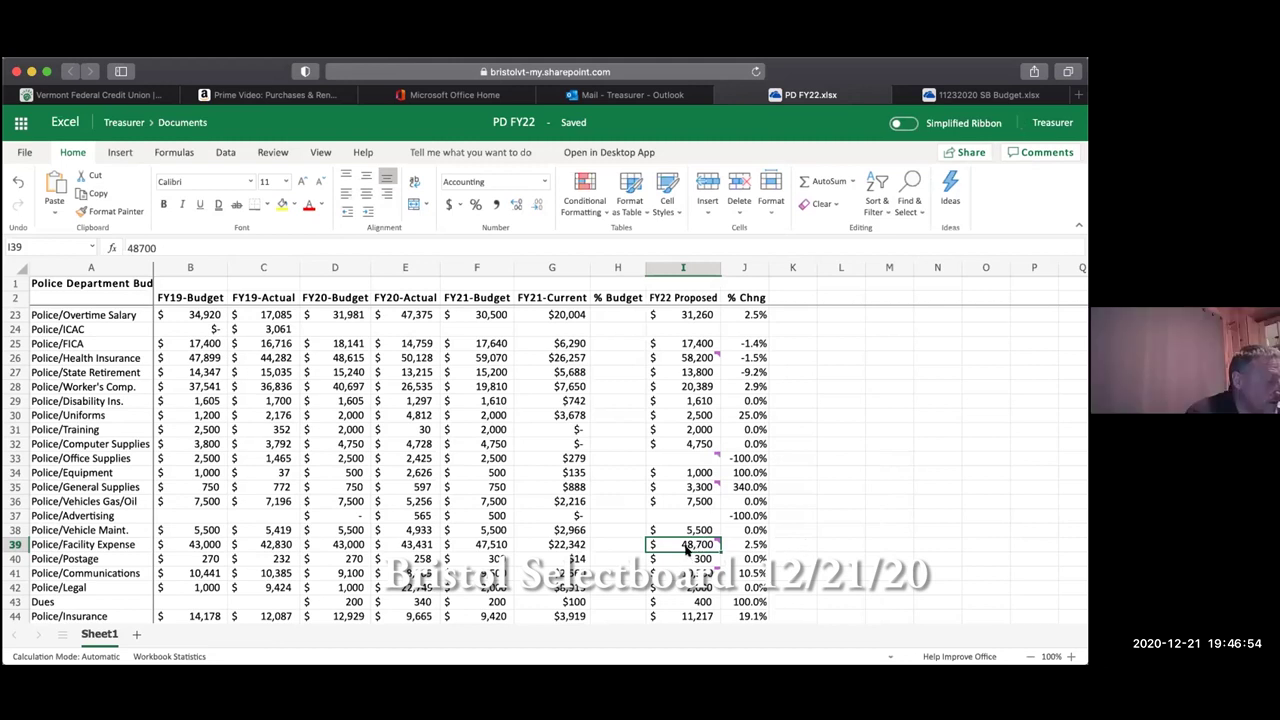
pyautogui.press('Down')
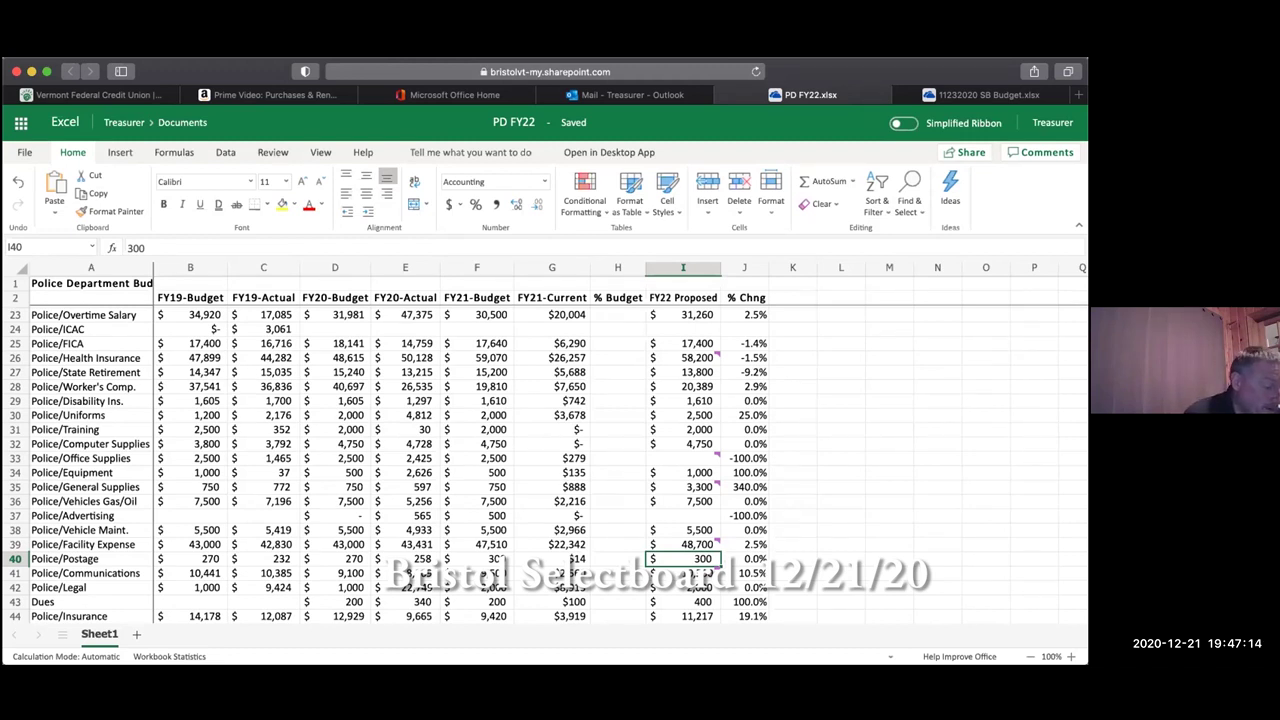
pyautogui.press('Down')
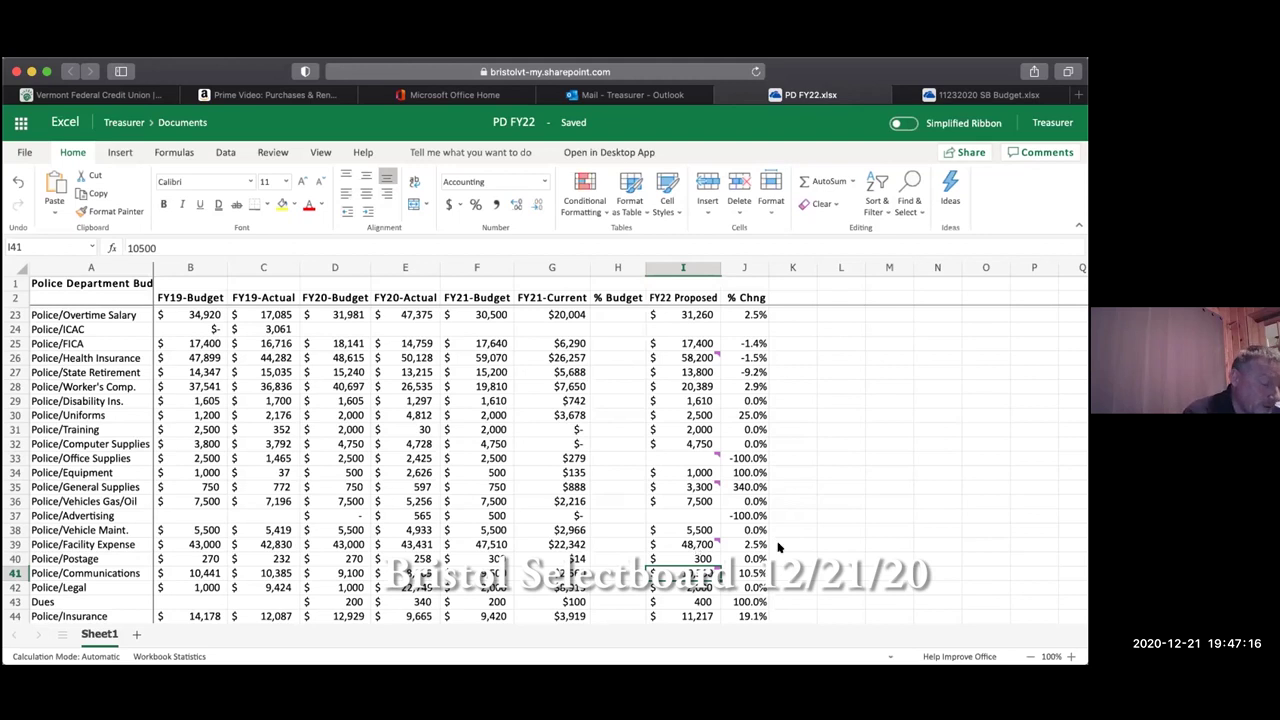
pyautogui.moveTo(716, 567)
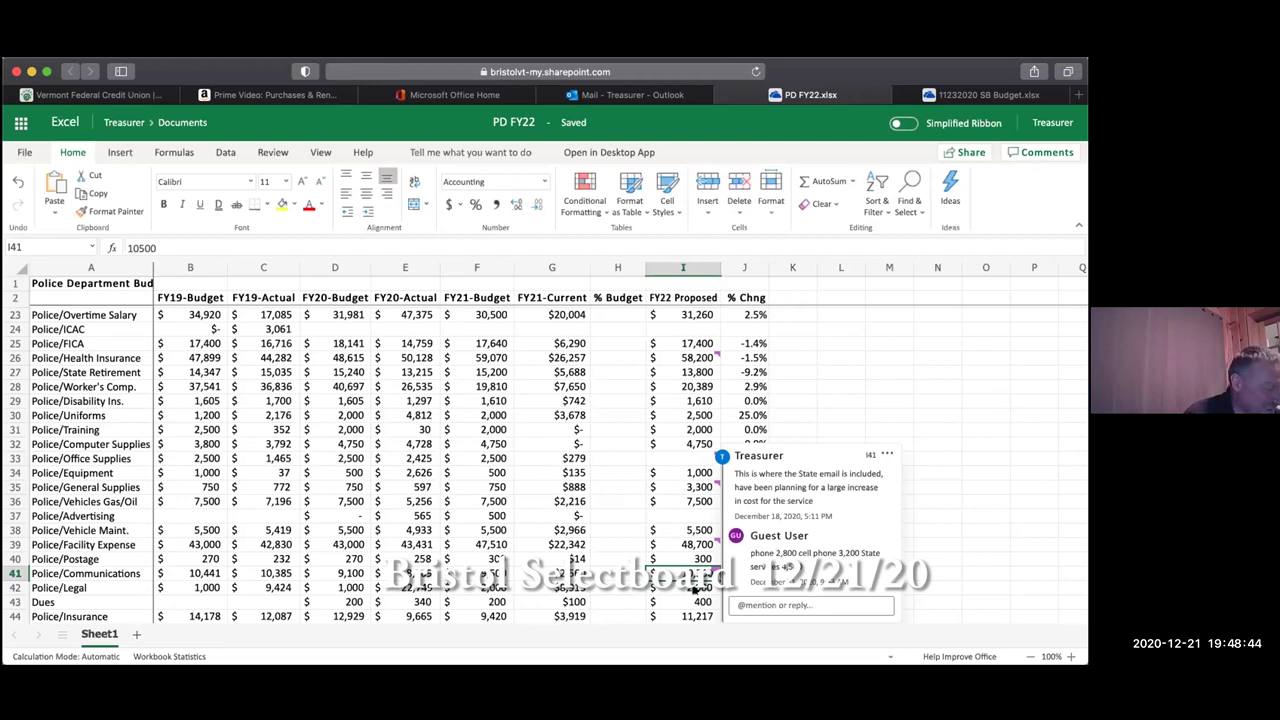
# Examine the FY22 Proposed amounts from Police/Legal down to the Balance formula and return to Police/Insurance.
pyautogui.click(697, 589)
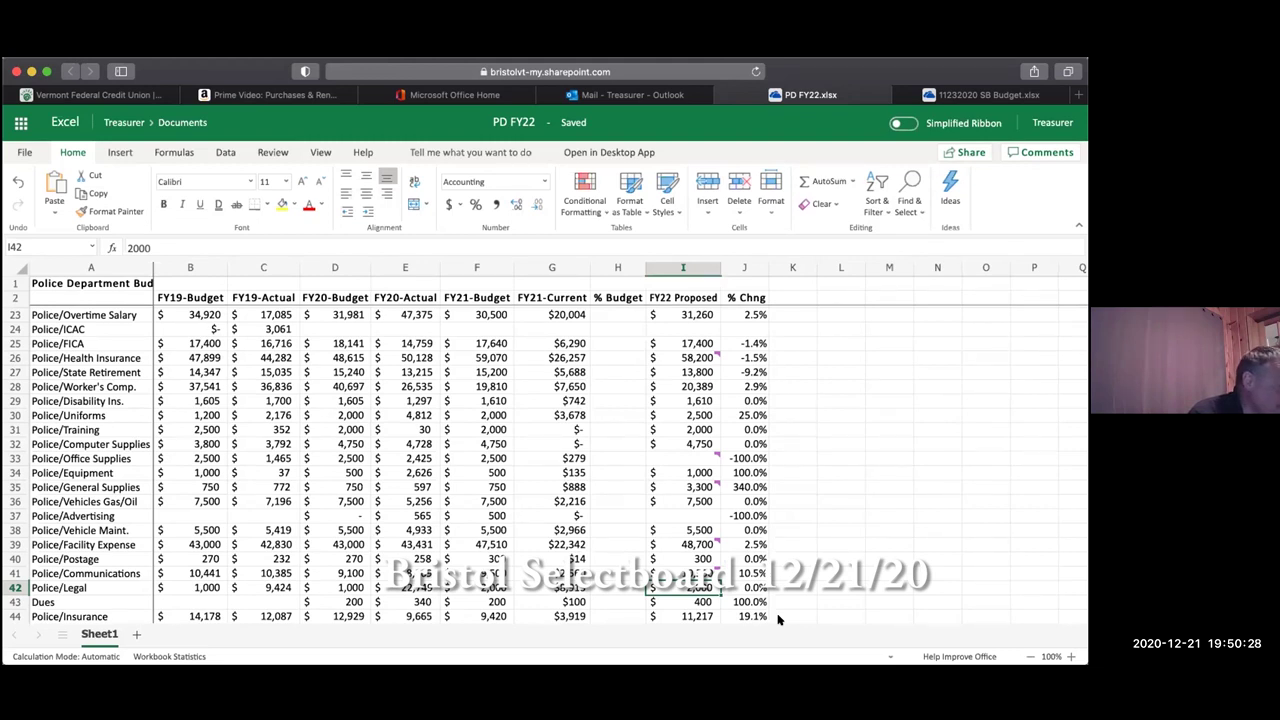
pyautogui.press('Down')
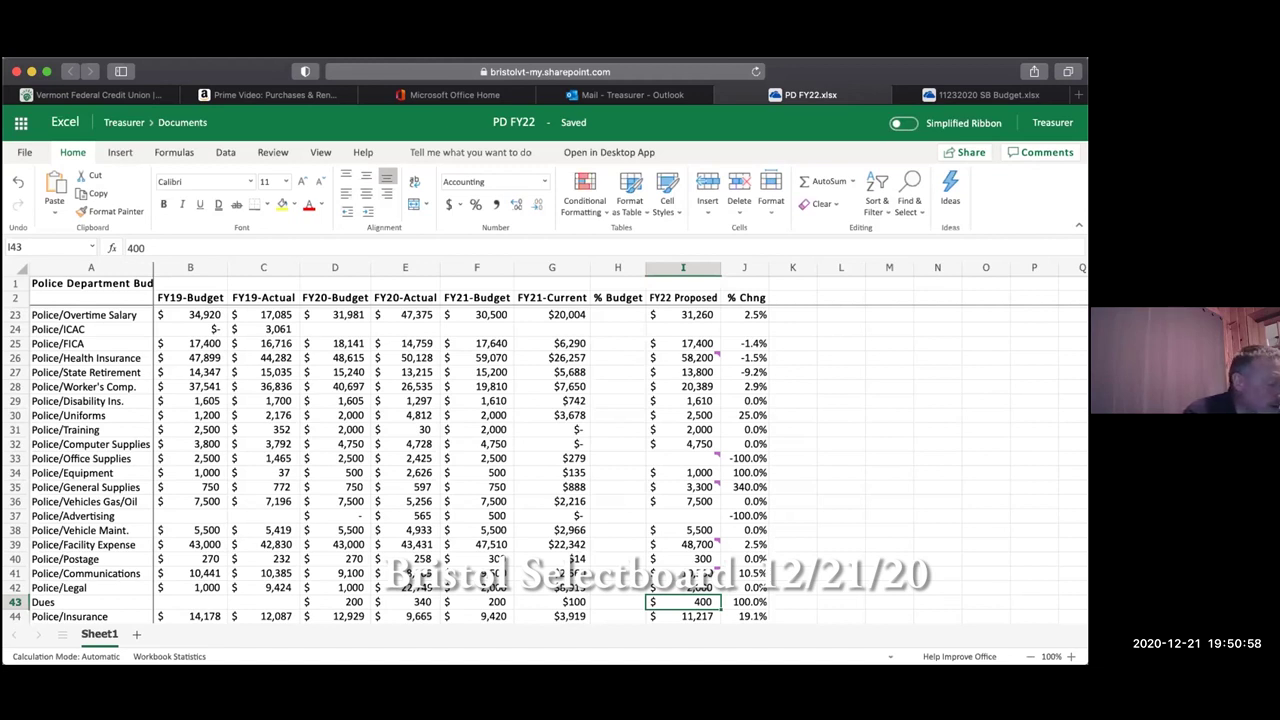
pyautogui.click(683, 616)
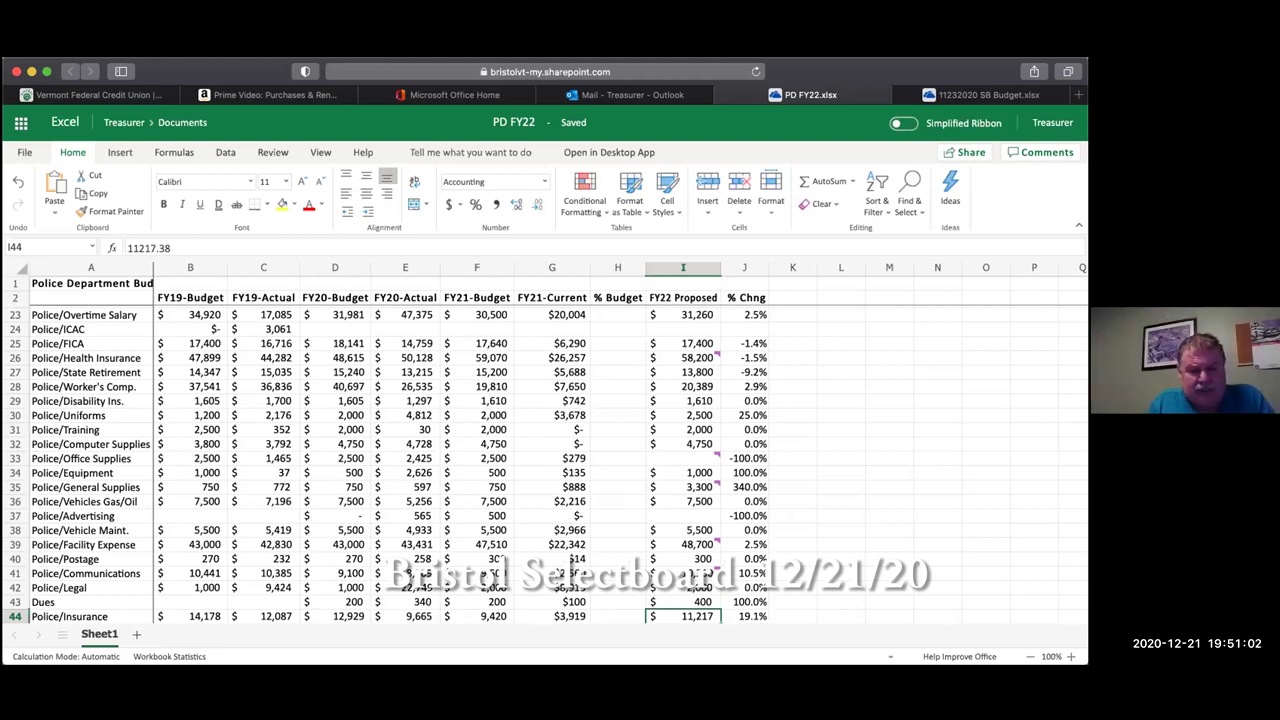
pyautogui.press('Down')
pyautogui.press('Down')
pyautogui.press('Down')
pyautogui.press('Down')
pyautogui.press('Down')
pyautogui.press('Down')
pyautogui.press('Down')
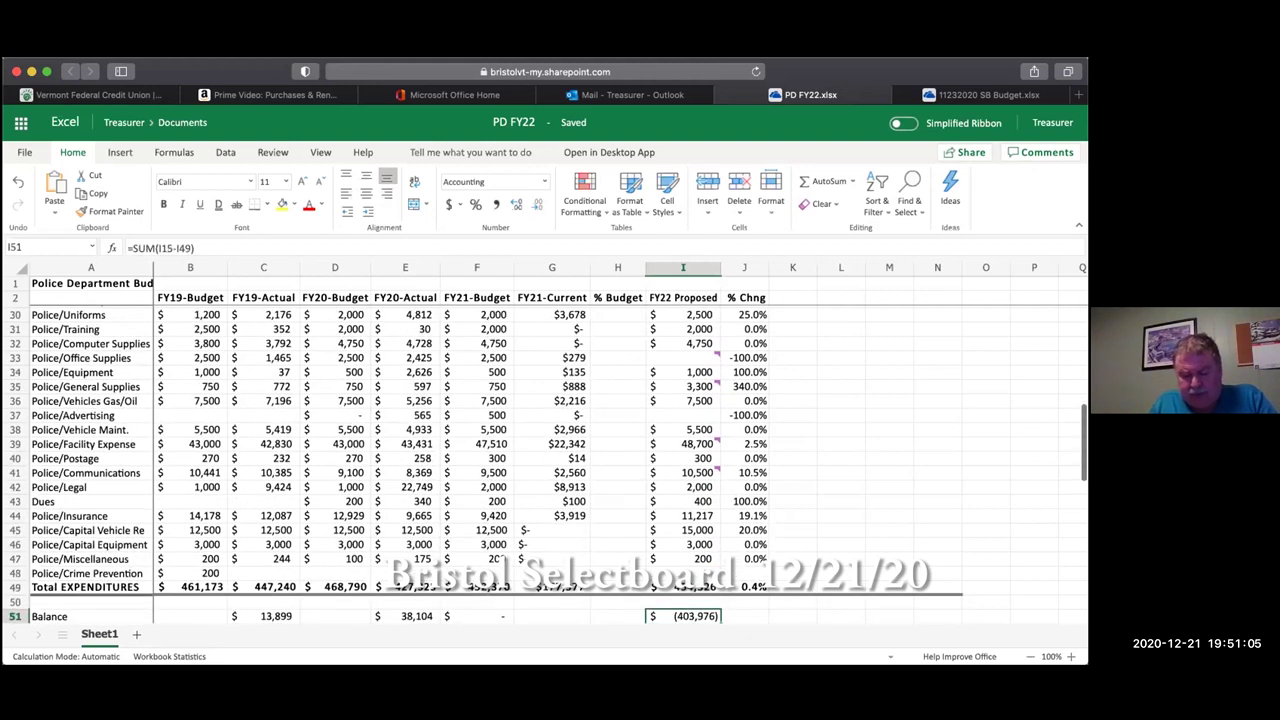
pyautogui.click(706, 514)
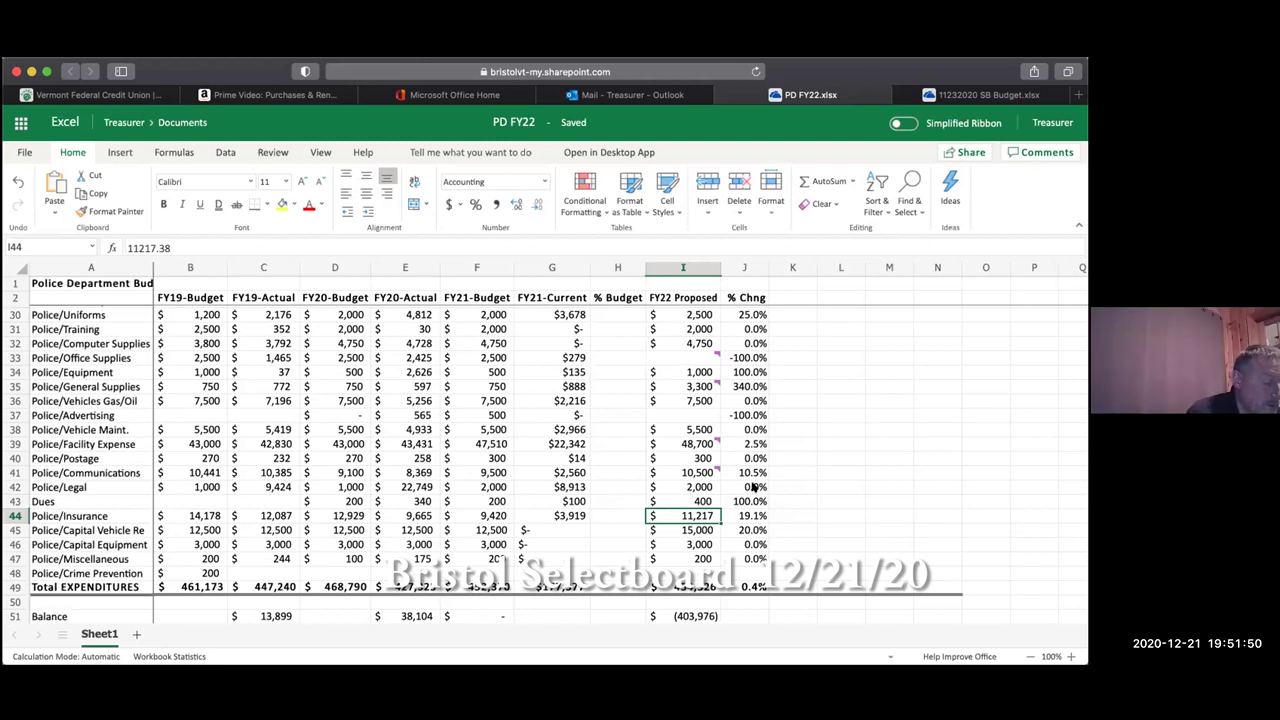
# Check the FY22 Proposed amounts for capital vehicle, Police/Capital Equipment and Police/Miscellaneous, and inspect the Total EXPENDITURES formula.
pyautogui.click(697, 530)
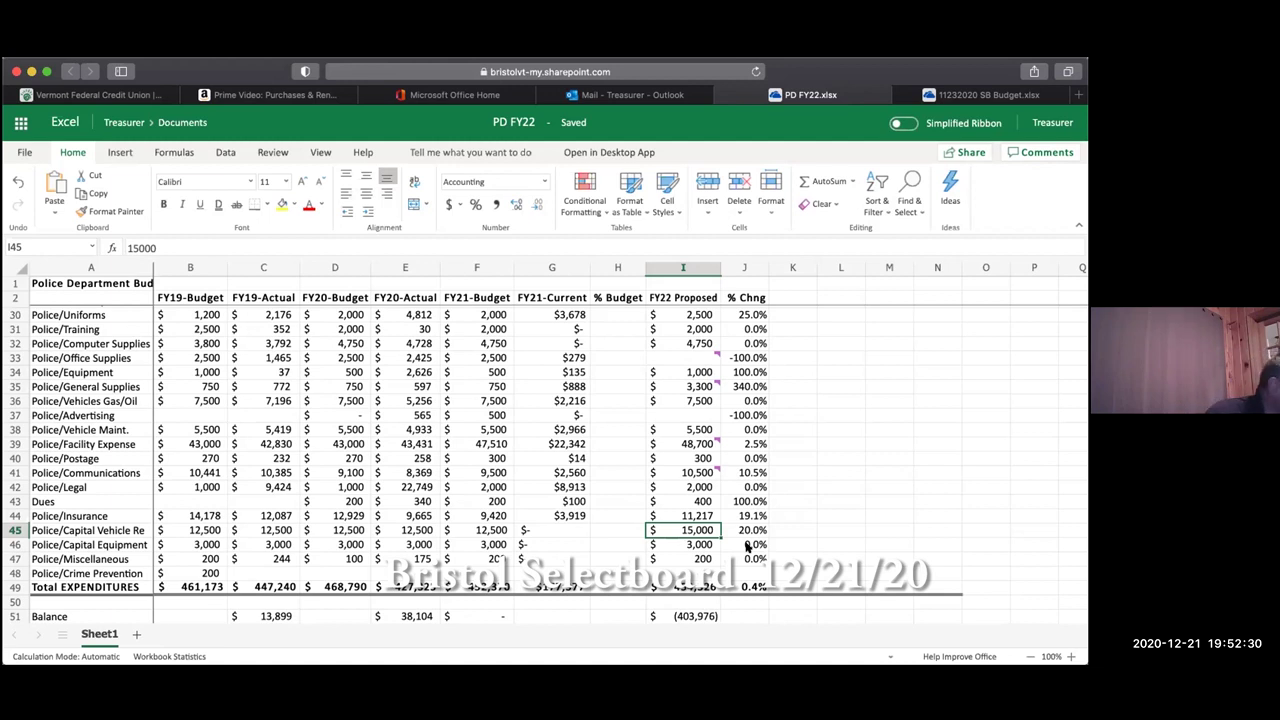
pyautogui.press('Down')
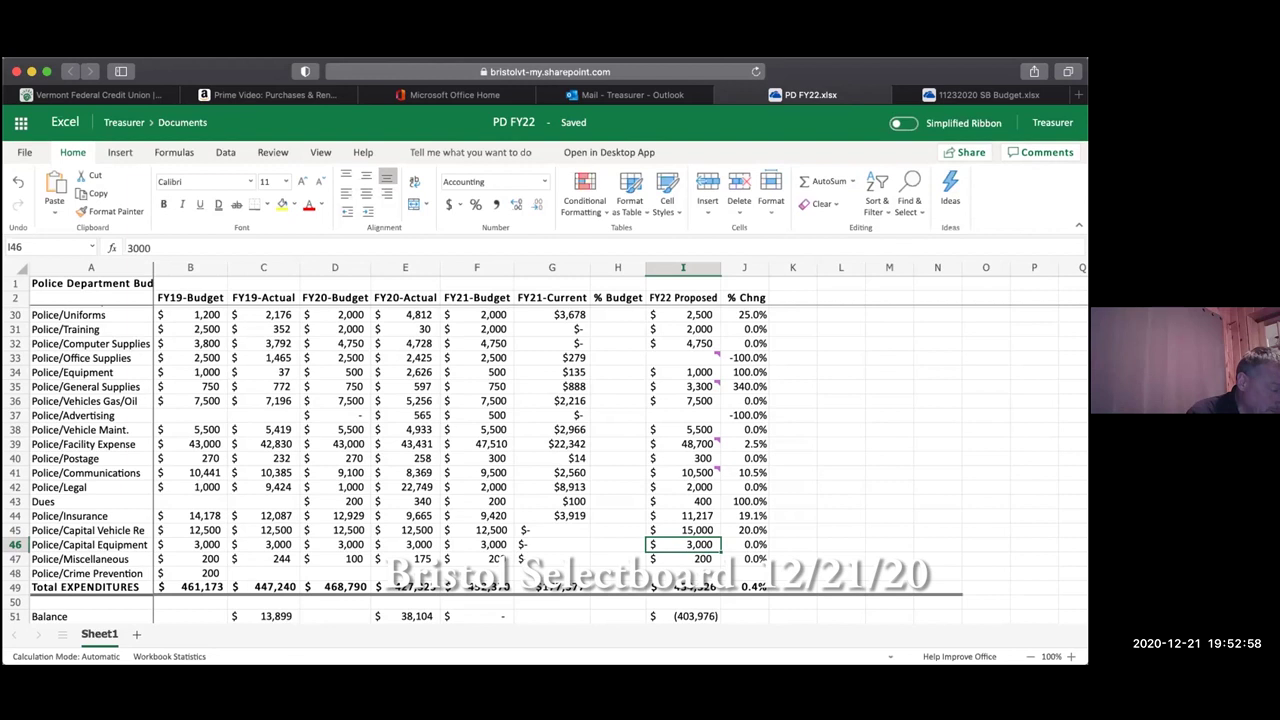
pyautogui.click(683, 558)
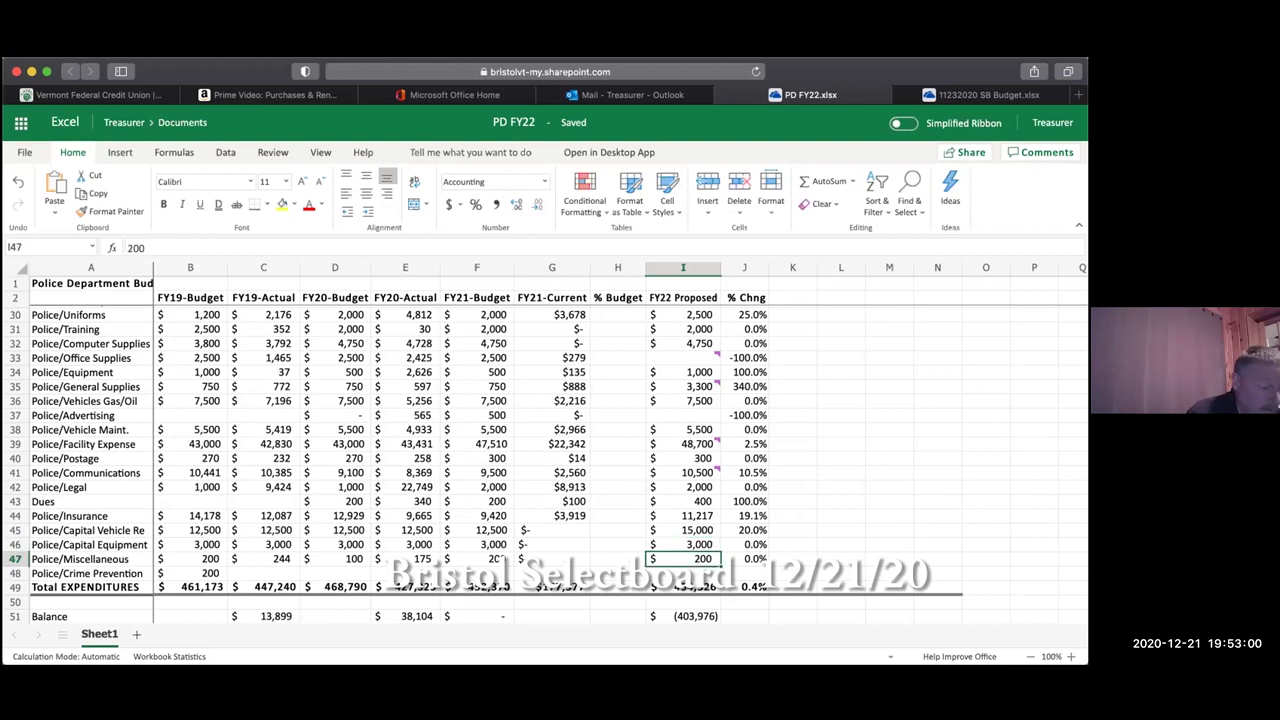
pyautogui.click(683, 587)
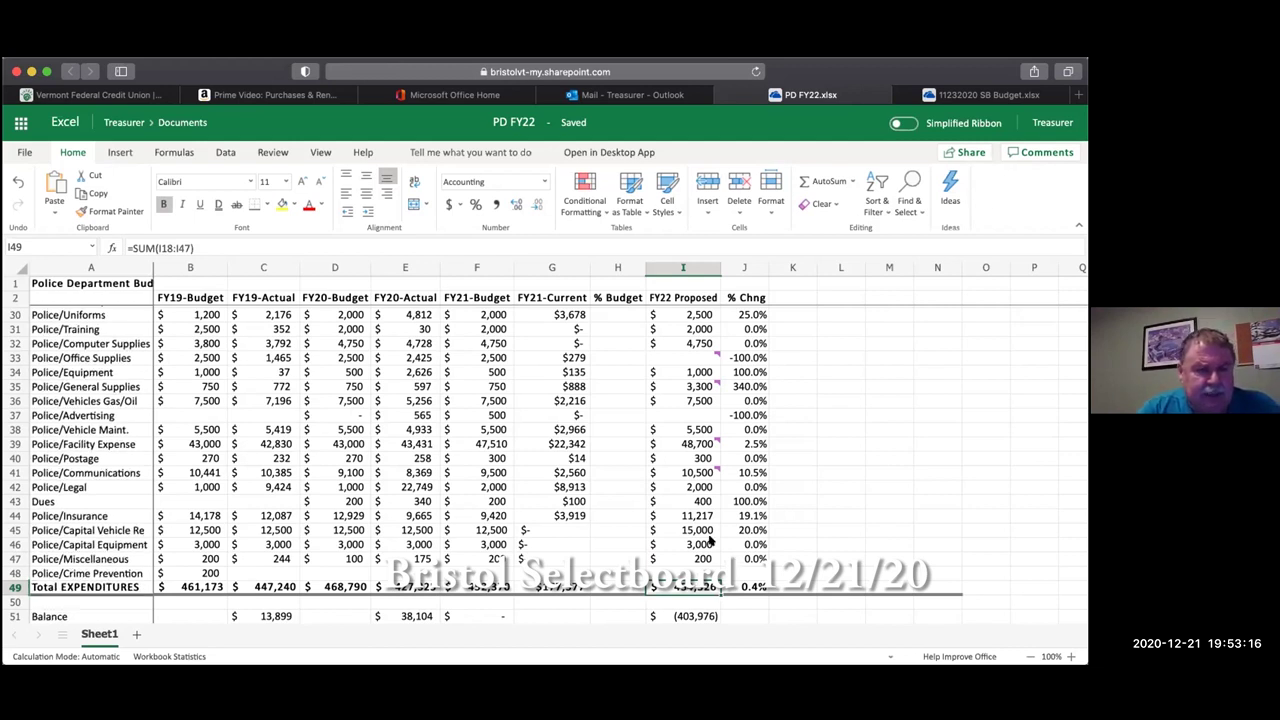
# Review the FY22 Proposed expenditures upward from Total EXPENDITURES to the salary lines, ending on Police/Detail Labor.
pyautogui.press('Up')
pyautogui.press('Up')
pyautogui.press('Up')
pyautogui.press('Up')
pyautogui.press('Up')
pyautogui.press('Up')
pyautogui.press('Up')
pyautogui.press('Up')
pyautogui.press('Up')
pyautogui.press('Up')
pyautogui.press('Up')
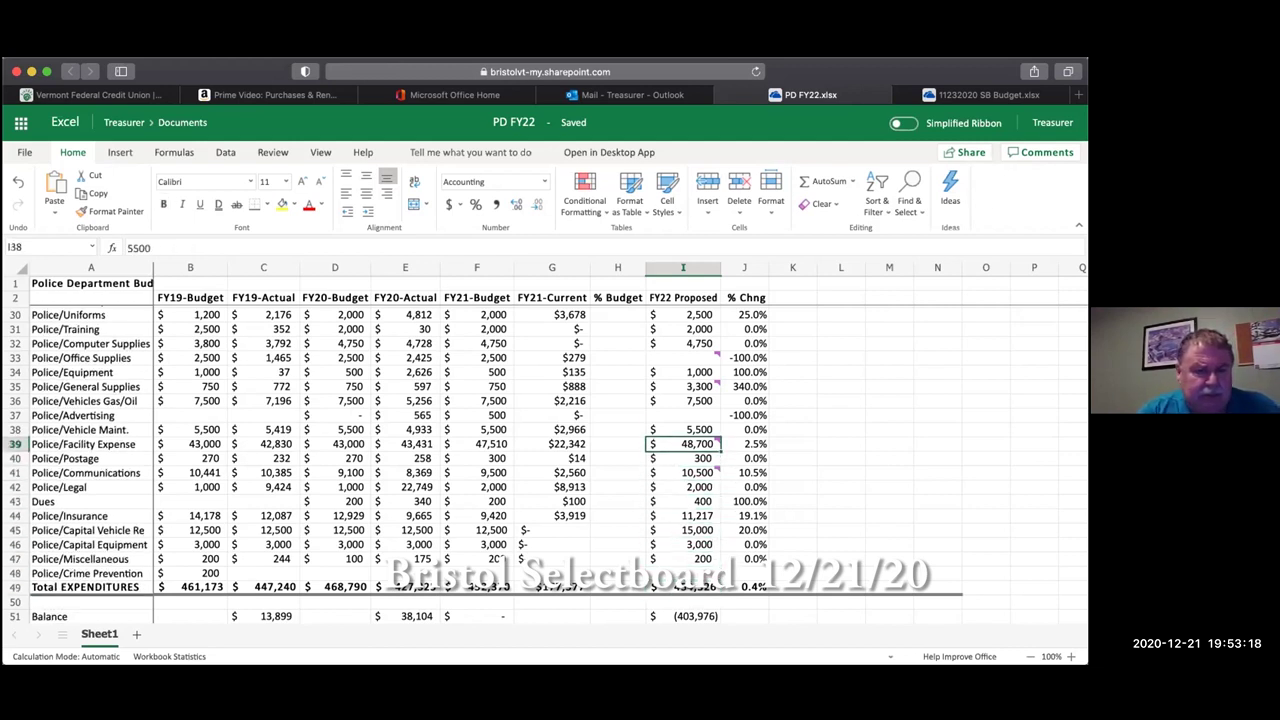
pyautogui.press('Up')
pyautogui.press('Up')
pyautogui.press('Up')
pyautogui.press('Up')
pyautogui.press('Up')
pyautogui.press('Up')
pyautogui.press('Up')
pyautogui.press('Up')
pyautogui.press('Up')
pyautogui.press('Up')
pyautogui.press('Up')
pyautogui.press('Up')
pyautogui.press('Up')
pyautogui.press('Up')
pyautogui.press('Up')
pyautogui.press('Up')
pyautogui.press('Up')
pyautogui.press('Up')
pyautogui.press('Up')
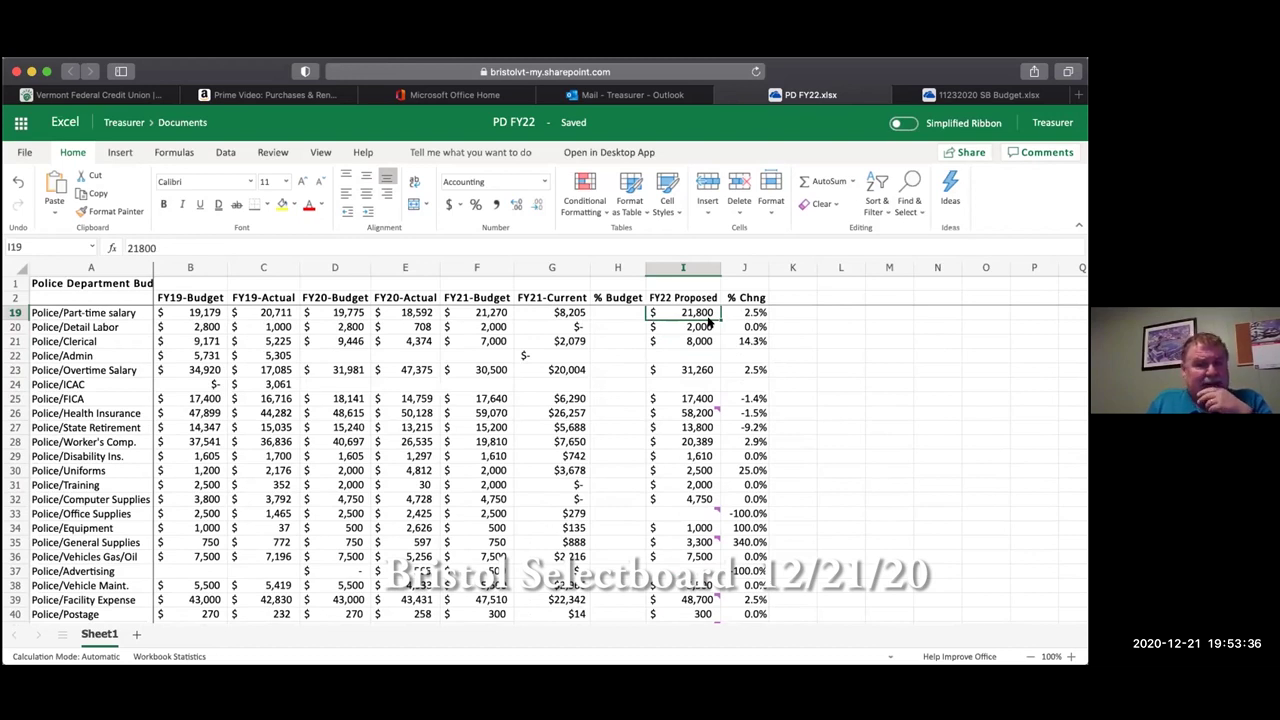
pyautogui.press('Up')
pyautogui.press('Up')
pyautogui.press('Up')
pyautogui.press('Up')
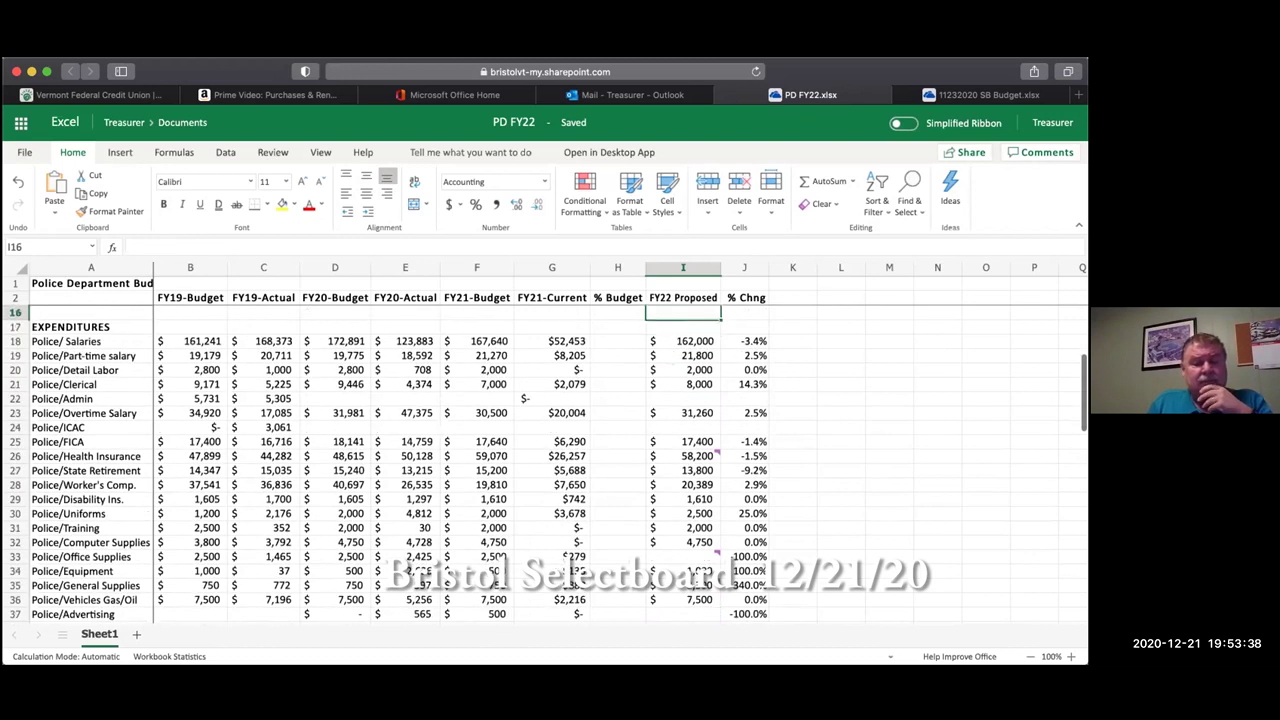
pyautogui.press('Down')
pyautogui.press('Down')
pyautogui.press('Down')
pyautogui.press('Down')
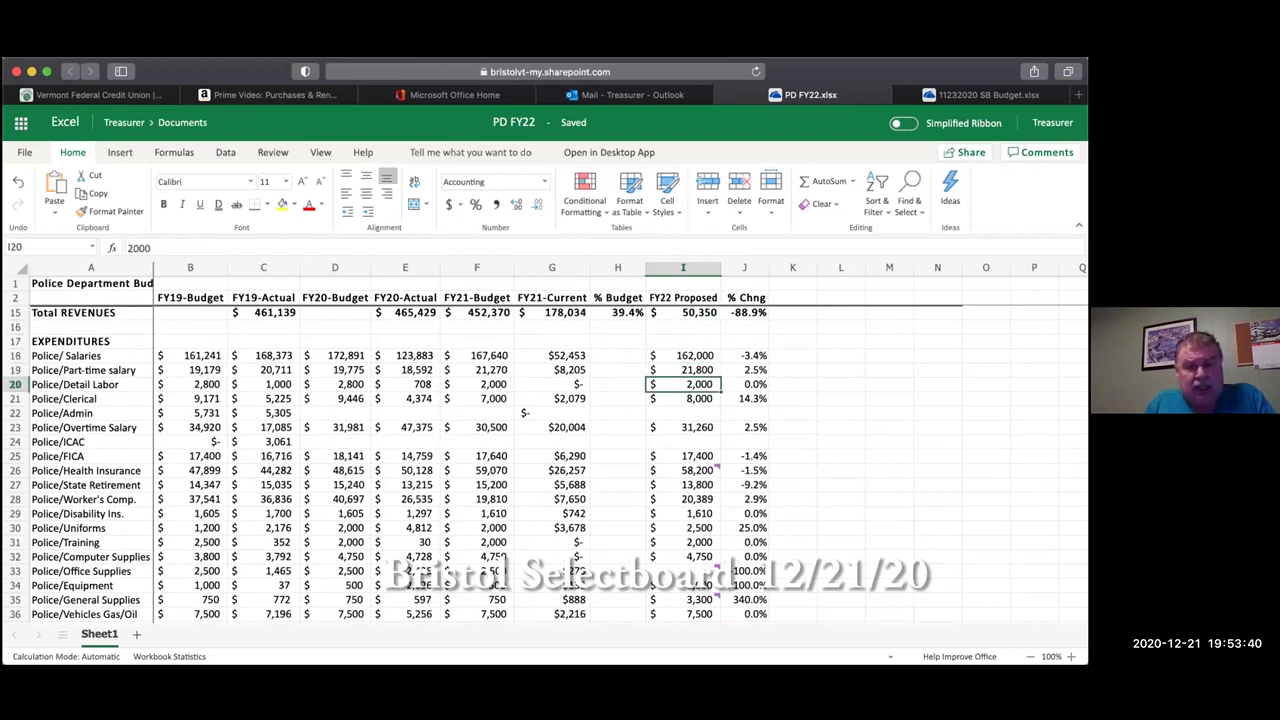
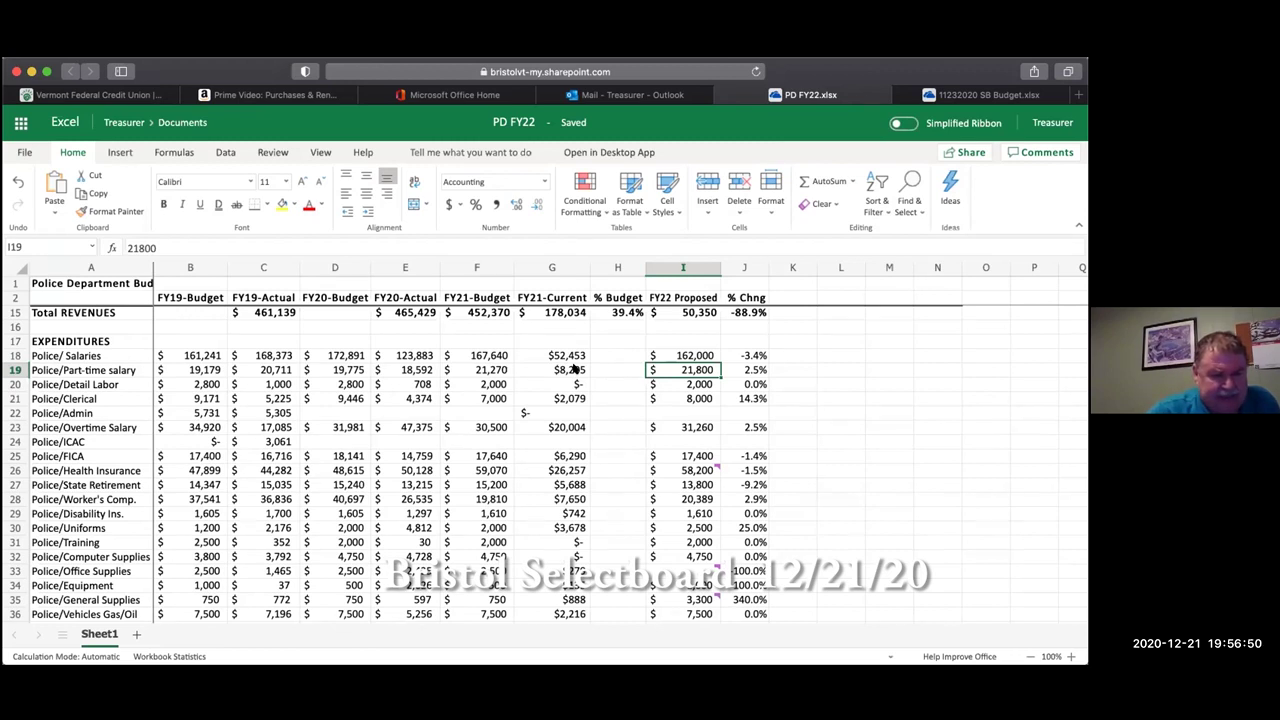
# Inspect the % Chng formula for Police/Part-time salary.
pyautogui.click(737, 385)
pyautogui.press('Up')
pyautogui.press('Up')
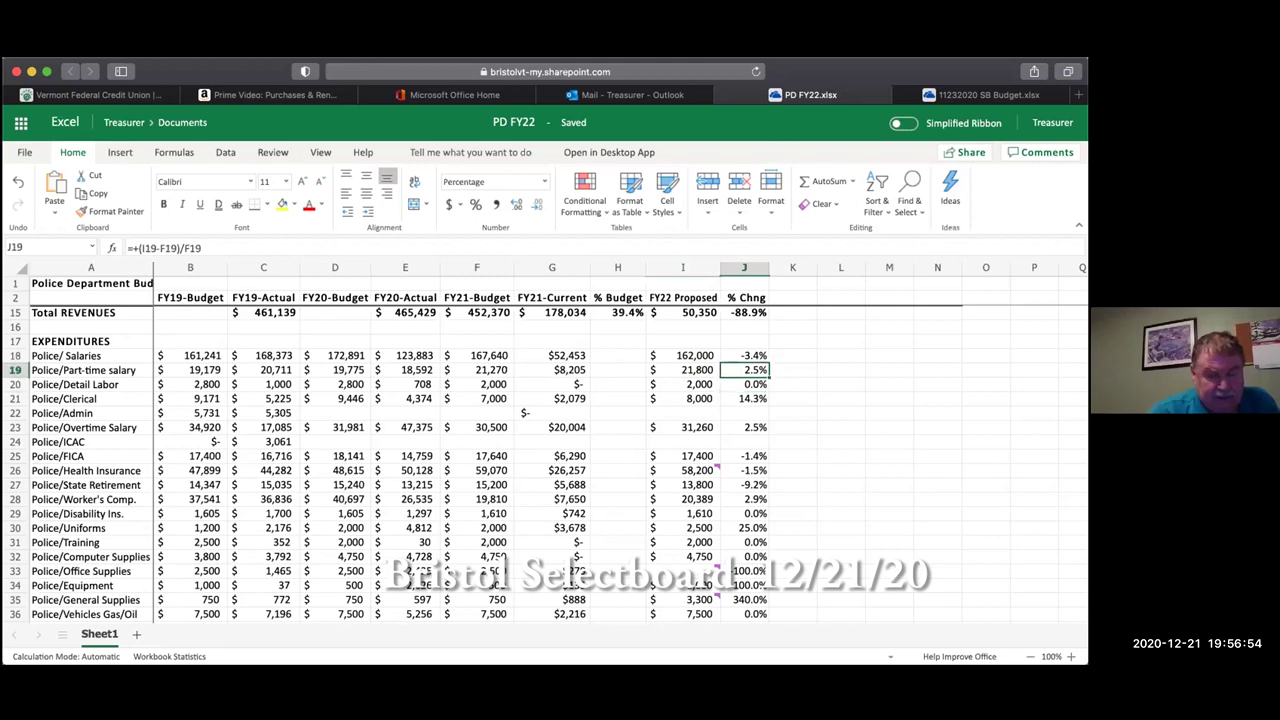
# Review the FY22 Proposed amounts line by line from Police/Clerical down to Police/General Supplies.
pyautogui.press('Down')
pyautogui.press('Down')
pyautogui.press('Down')
pyautogui.press('Left')
pyautogui.press('Down')
pyautogui.press('Down')
pyautogui.press('Down')
pyautogui.press('Down')
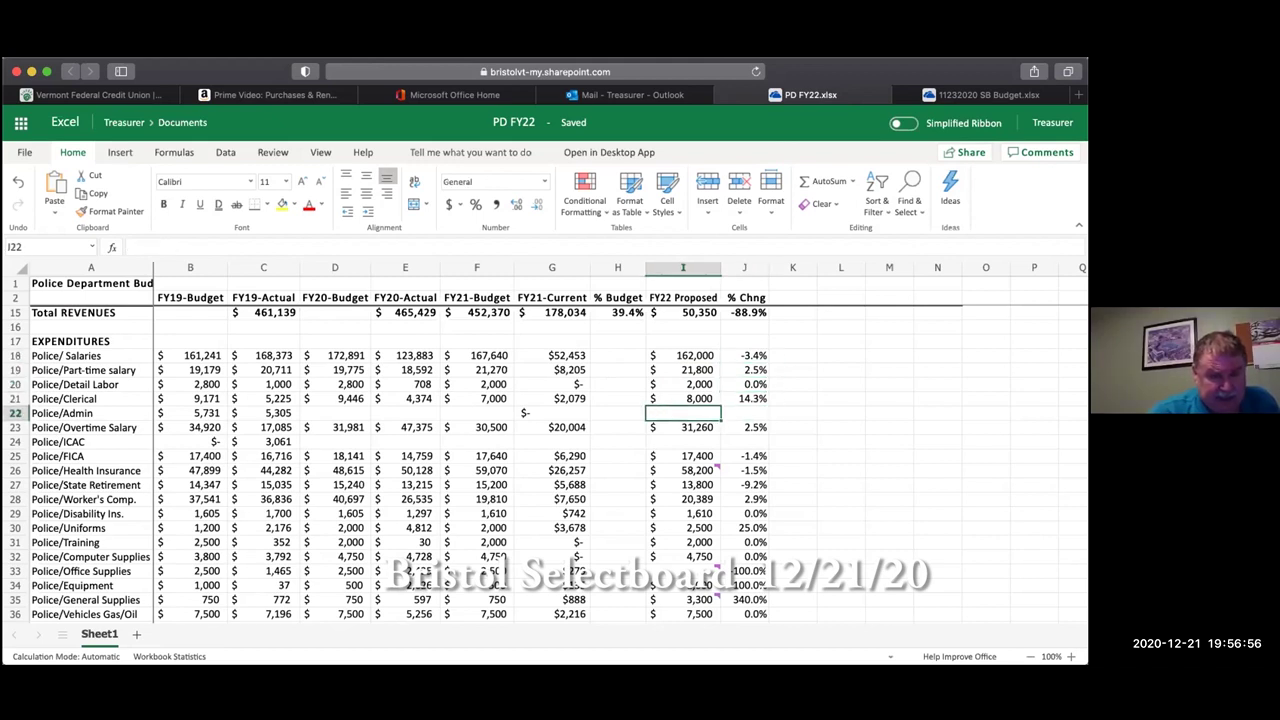
pyautogui.press('Down')
pyautogui.press('Down')
pyautogui.press('Down')
pyautogui.press('Down')
pyautogui.press('Down')
pyautogui.press('Down')
pyautogui.press('Down')
pyautogui.press('Down')
pyautogui.press('Down')
pyautogui.press('Down')
pyautogui.press('Down')
pyautogui.press('Down')
pyautogui.press('Down')
pyautogui.press('Down')
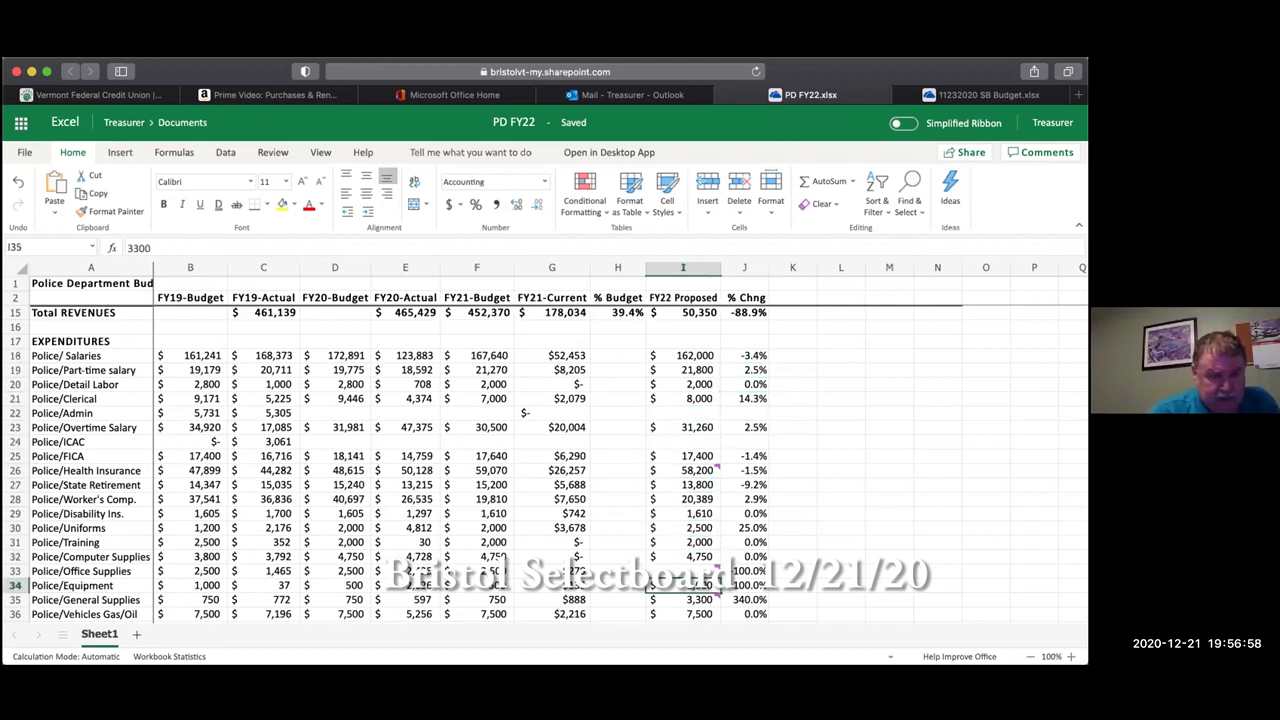
pyautogui.press('Up')
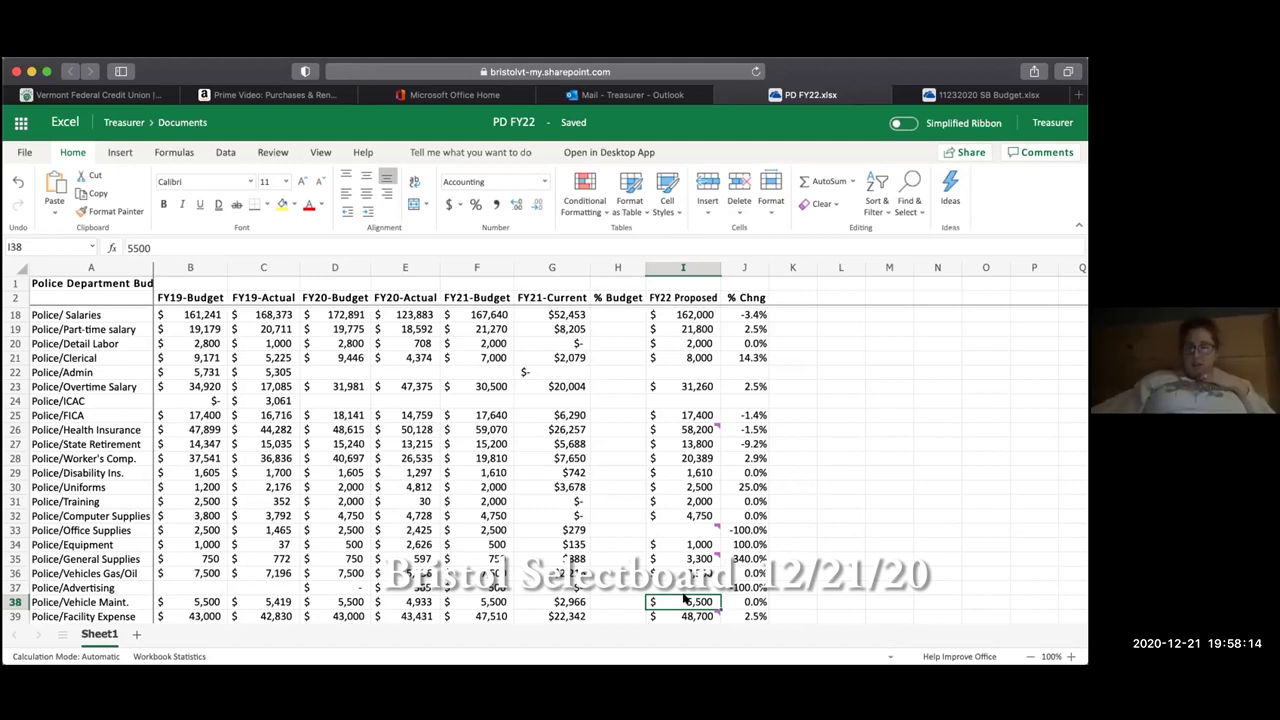
# Go back up the FY22 Proposed column from Police/Vehicle Maint. through the revenue lines to Police - Taxes.
pyautogui.press('Up')
pyautogui.press('Up')
pyautogui.press('Up')
pyautogui.press('Up')
pyautogui.press('Up')
pyautogui.press('Up')
pyautogui.press('Up')
pyautogui.press('Up')
pyautogui.press('Up')
pyautogui.press('Up')
pyautogui.press('Up')
pyautogui.press('Up')
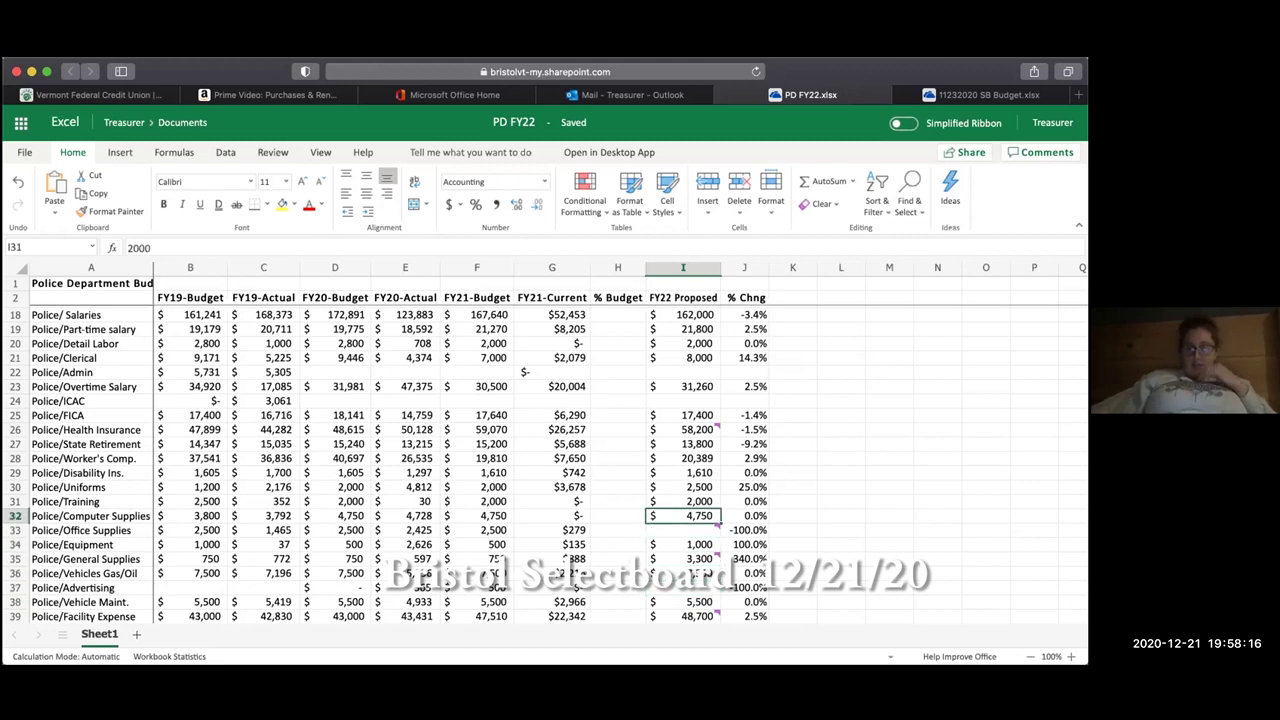
pyautogui.press('Up')
pyautogui.press('Up')
pyautogui.press('Up')
pyautogui.press('Up')
pyautogui.press('Up')
pyautogui.press('Up')
pyautogui.press('Up')
pyautogui.press('Up')
pyautogui.press('Up')
pyautogui.press('Up')
pyautogui.press('Up')
pyautogui.press('Up')
pyautogui.press('Up')
pyautogui.press('Up')
pyautogui.press('Up')
pyautogui.press('Up')
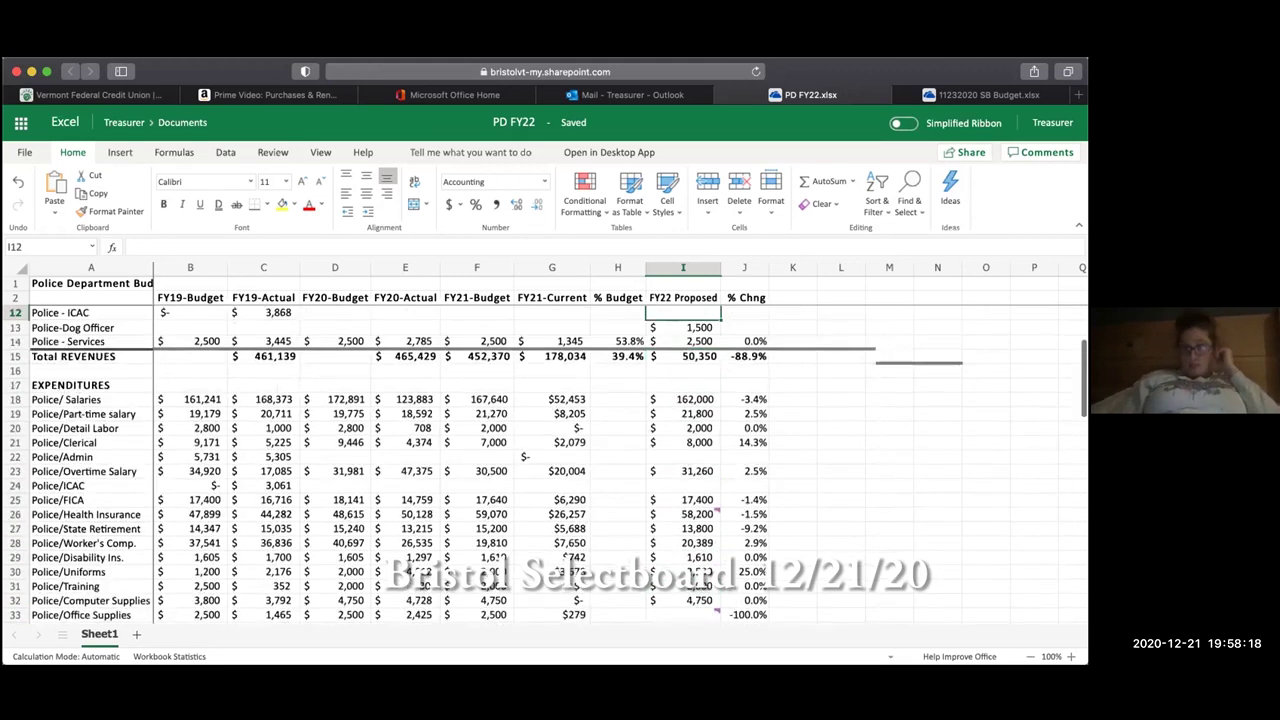
pyautogui.press('Up')
pyautogui.press('Up')
pyautogui.press('Up')
pyautogui.press('Up')
pyautogui.press('Up')
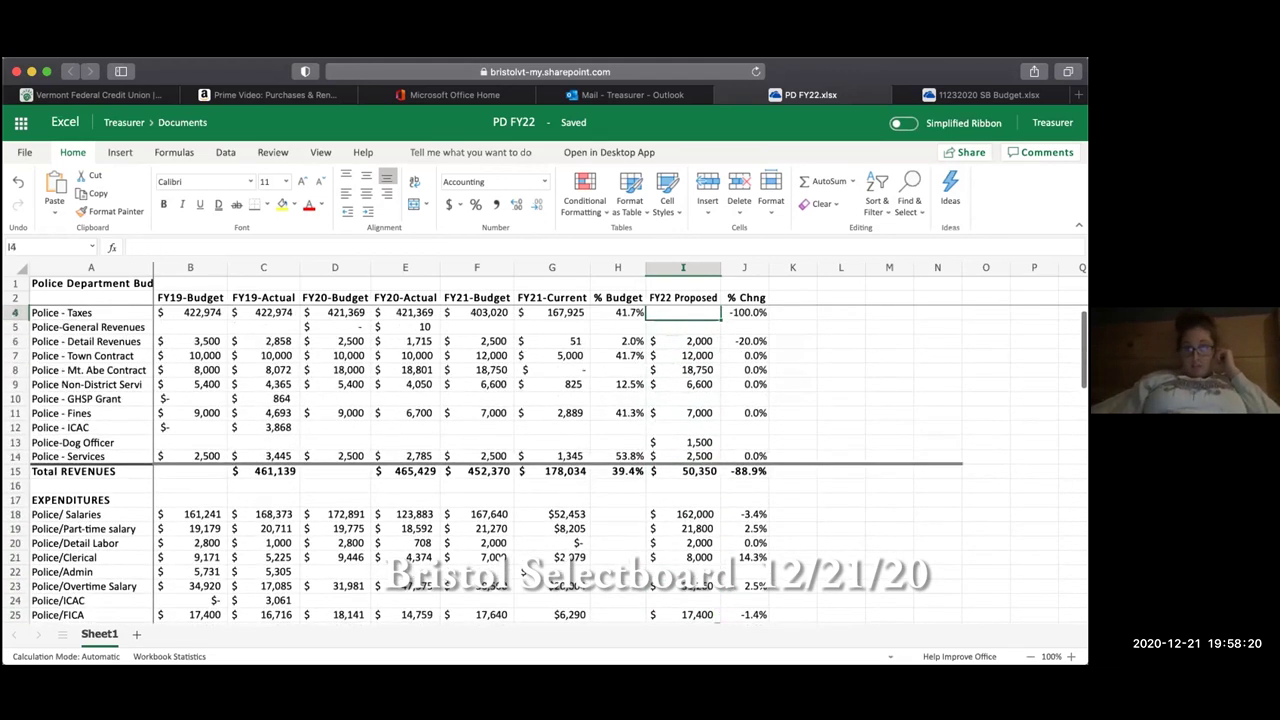
# Examine the % Budget formula in the Total REVENUES row and the FY21 cells it references.
pyautogui.click(627, 476)
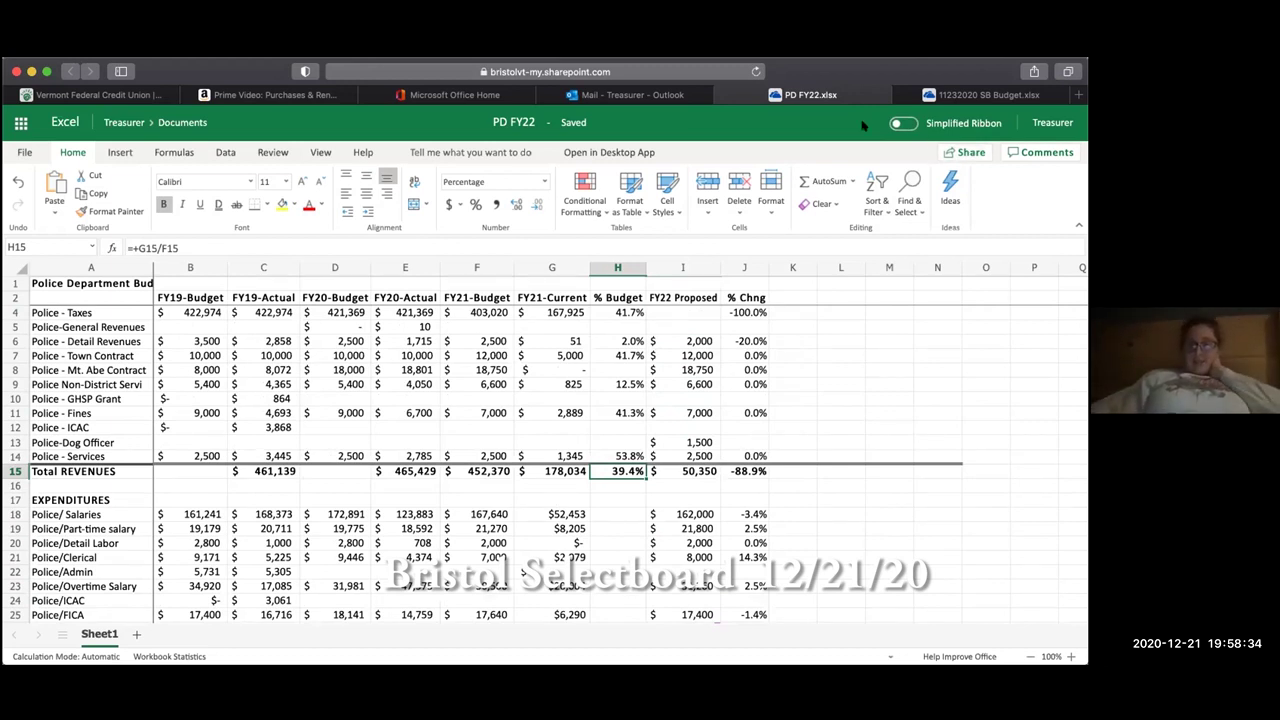
pyautogui.press('Up')
pyautogui.press('Down')
pyautogui.press('Down')
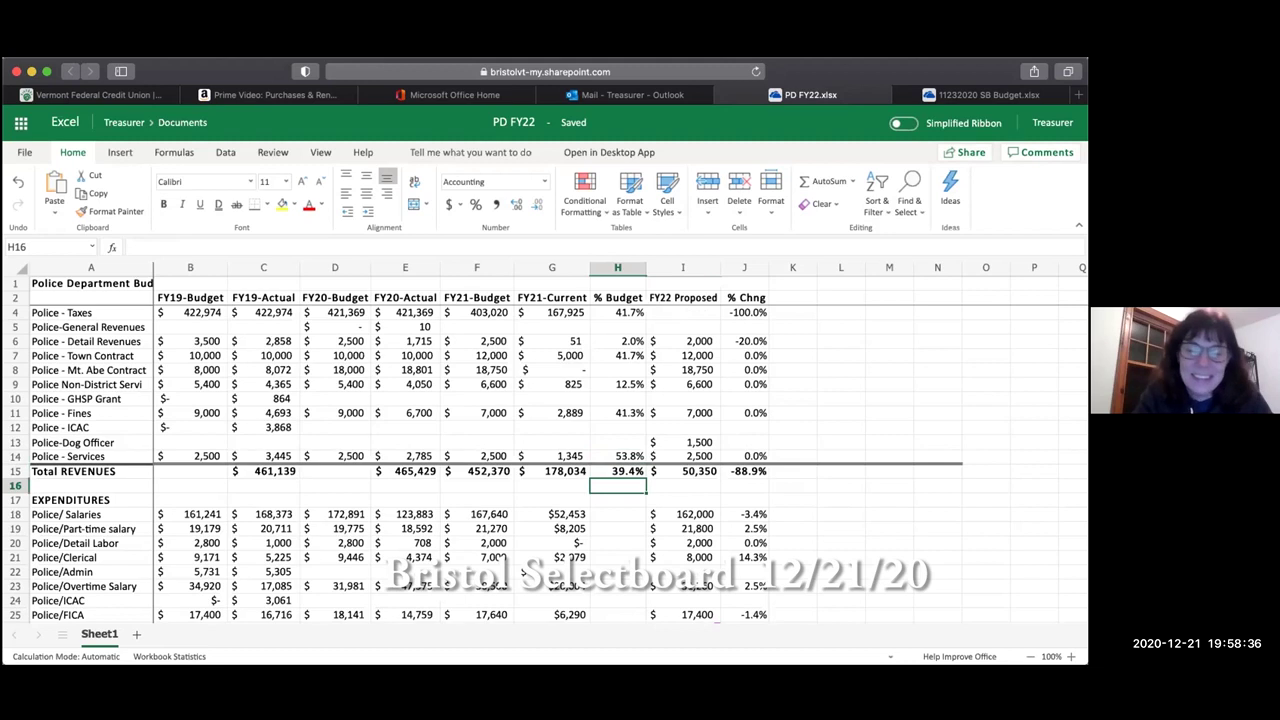
pyautogui.click(621, 473)
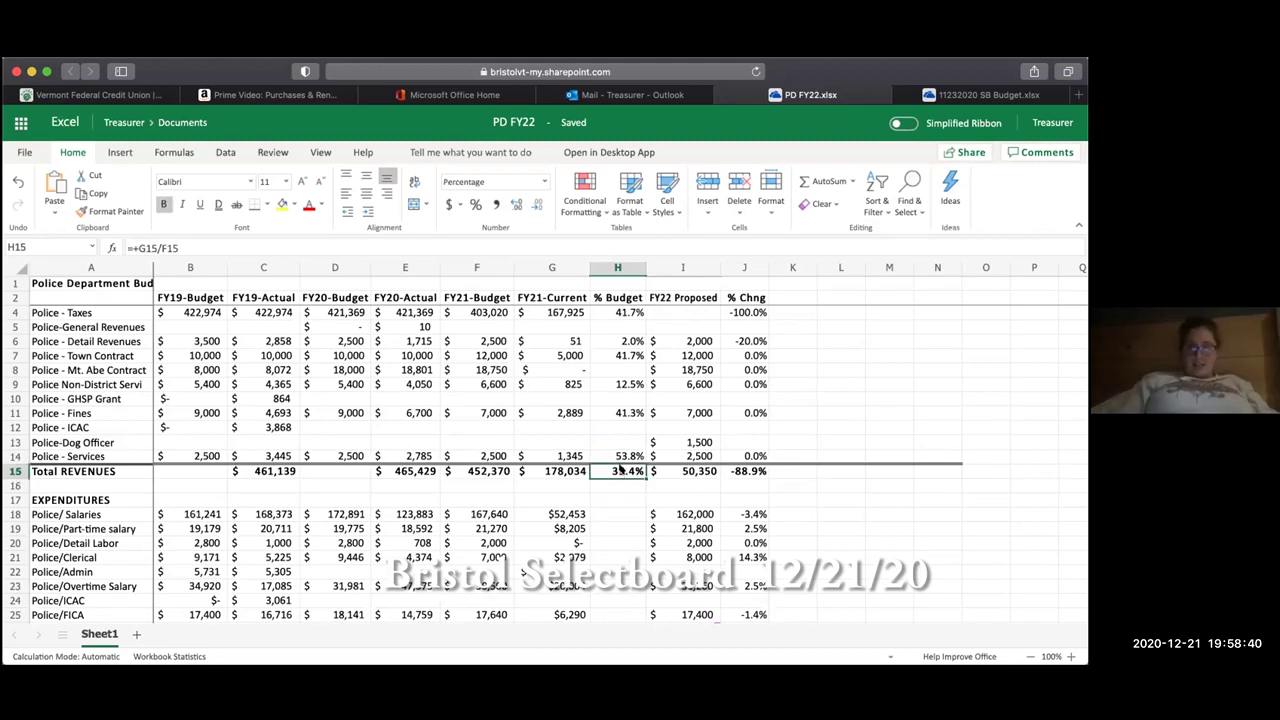
pyautogui.click(15, 471)
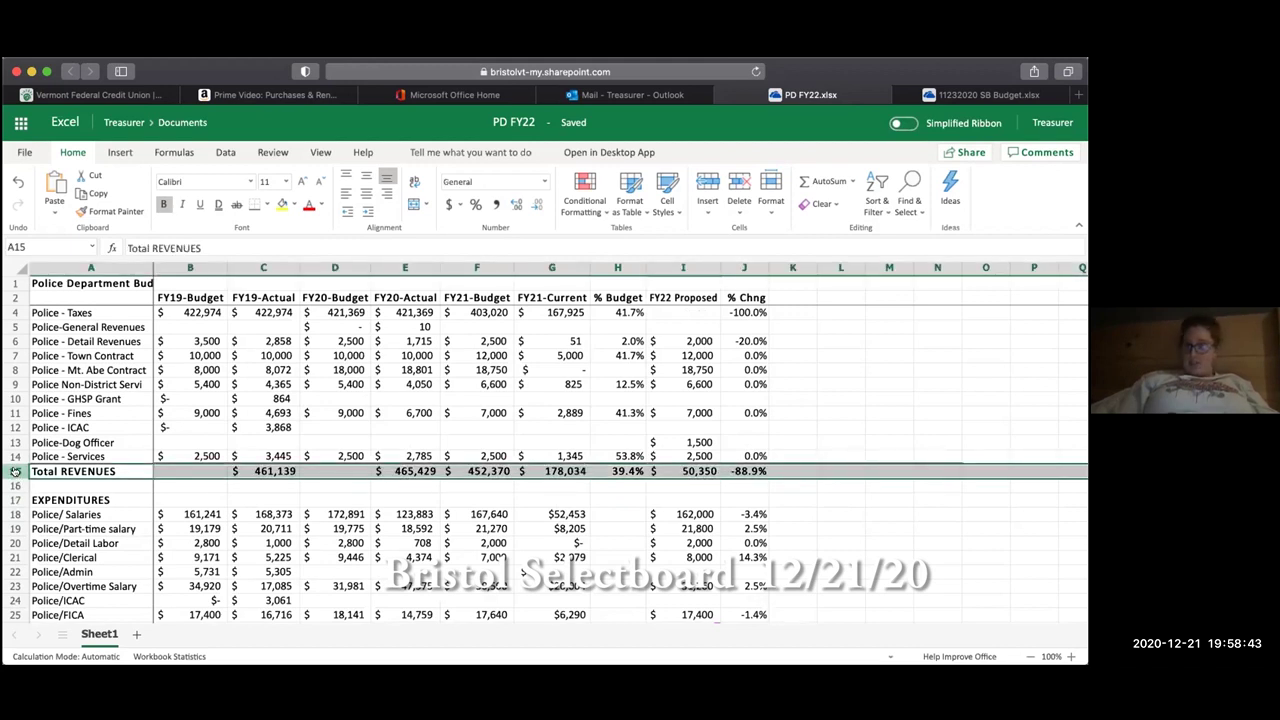
pyautogui.click(619, 481)
pyautogui.moveTo(619, 469)
pyautogui.mouseDown()
pyautogui.moveTo(622, 312)
pyautogui.moveTo(616, 468)
pyautogui.mouseUp()
pyautogui.doubleClick(613, 468)
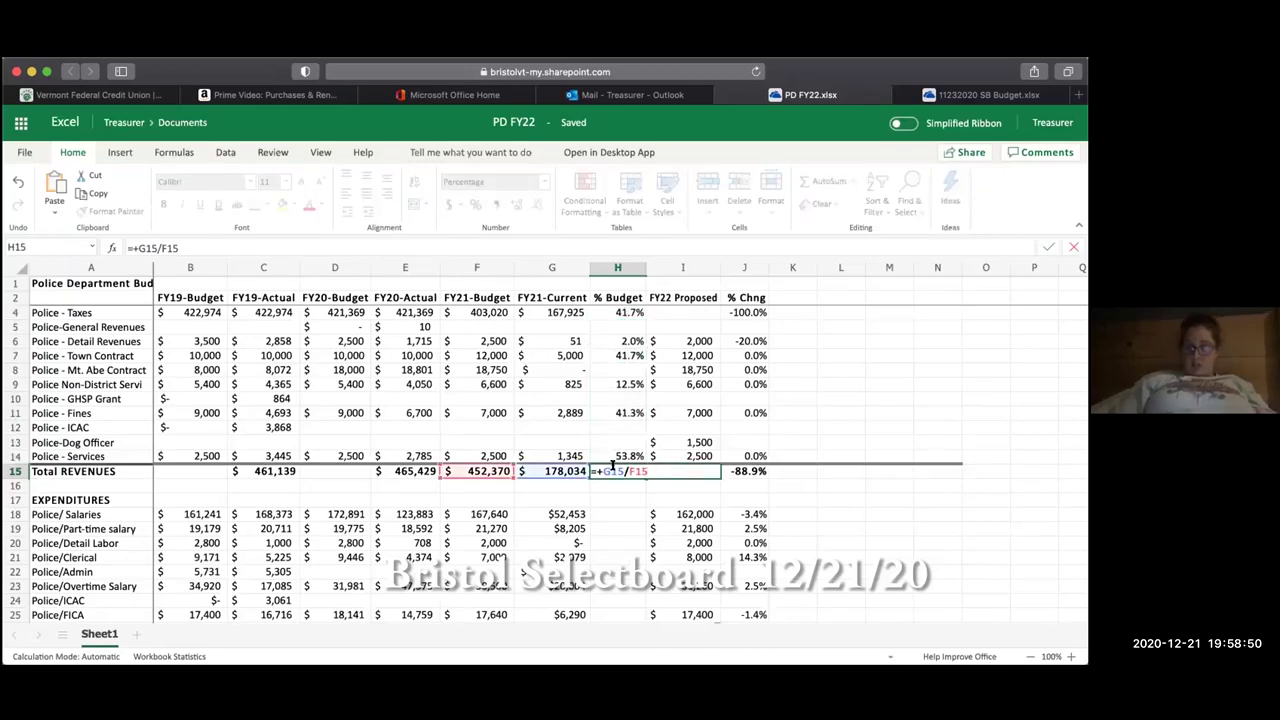
pyautogui.press('Return')
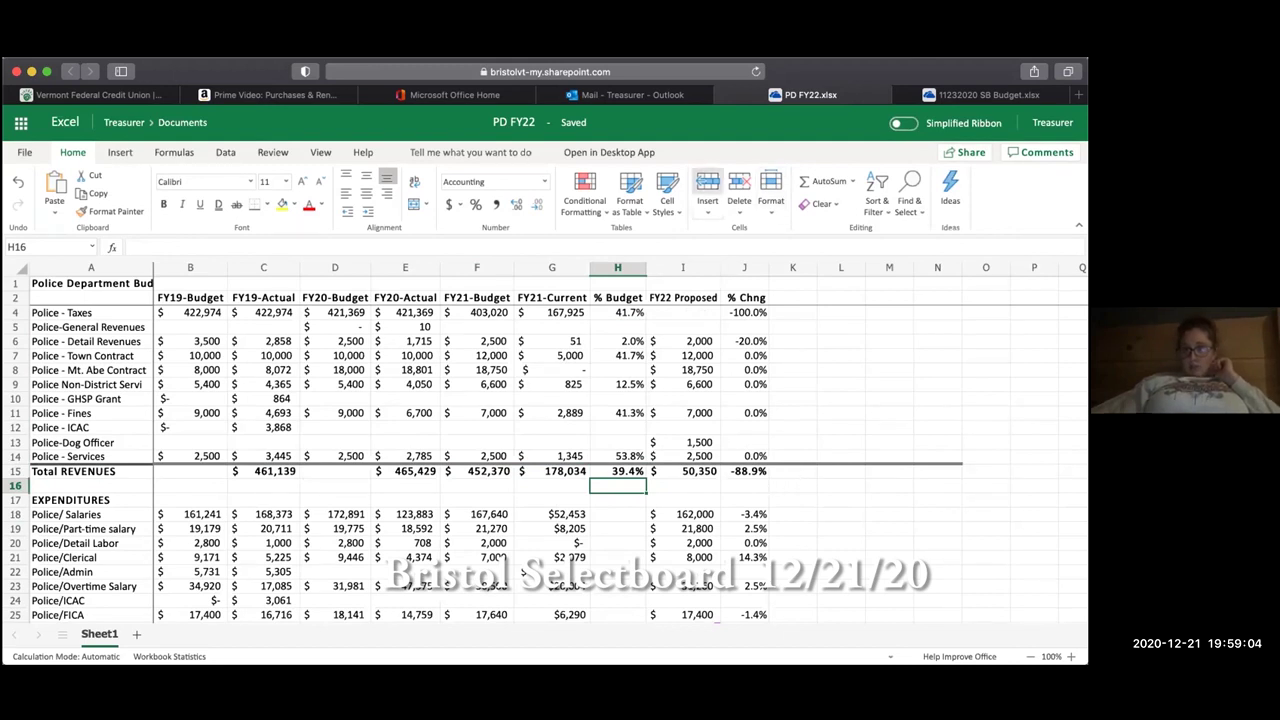
pyautogui.click(620, 472)
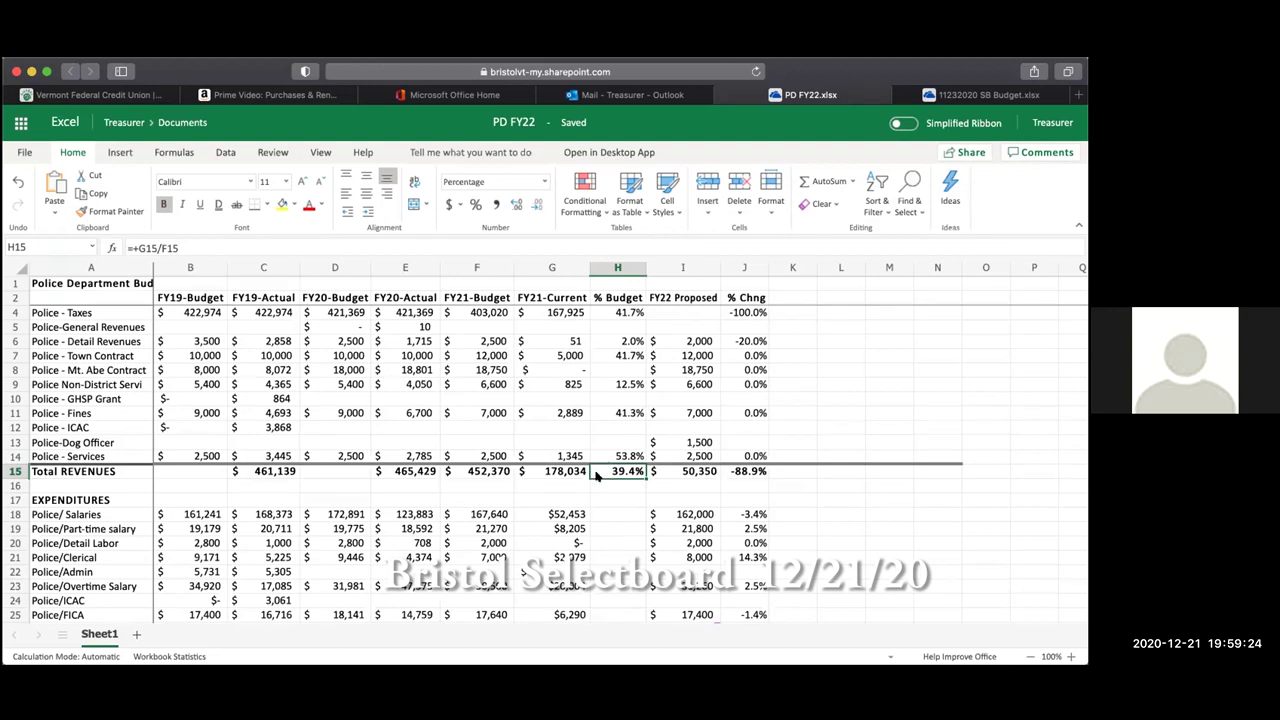
# Compare the FY21-Budget revenues with the FY21-Current total, and check the Police - Taxes amounts and % Budget formula.
pyautogui.moveTo(480, 311); pyautogui.dragTo(480, 470)
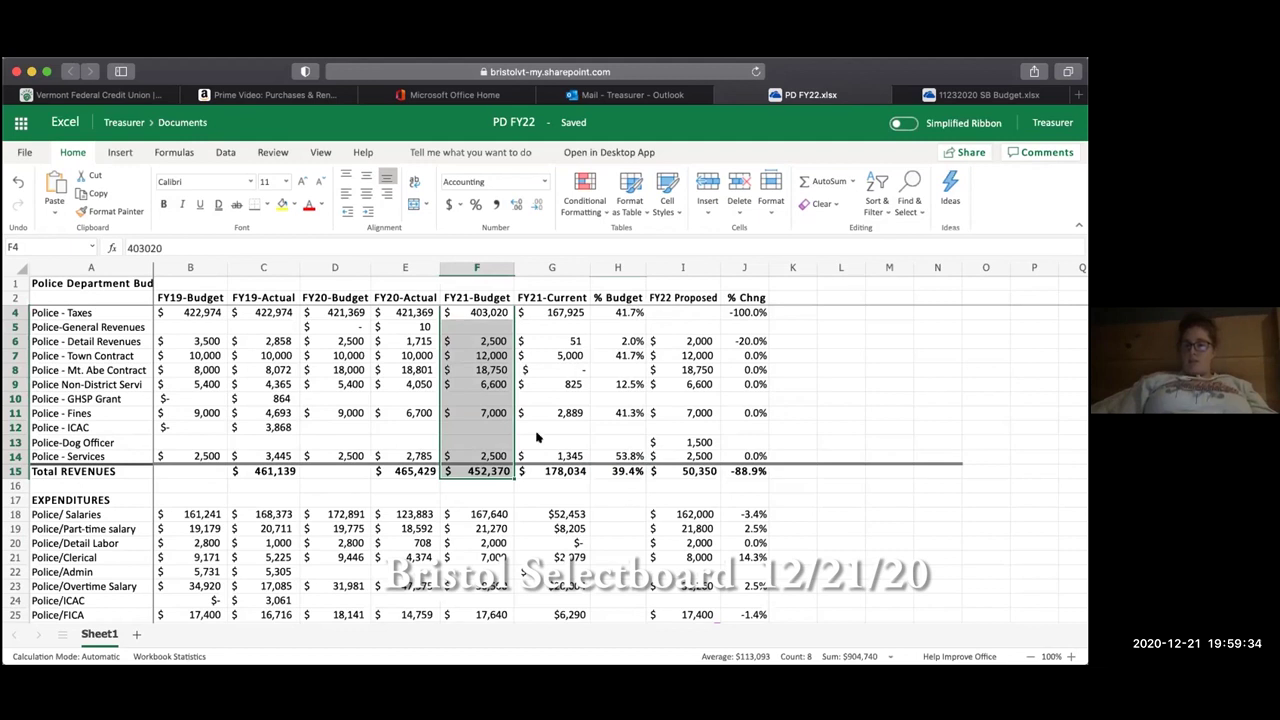
pyautogui.click(550, 473)
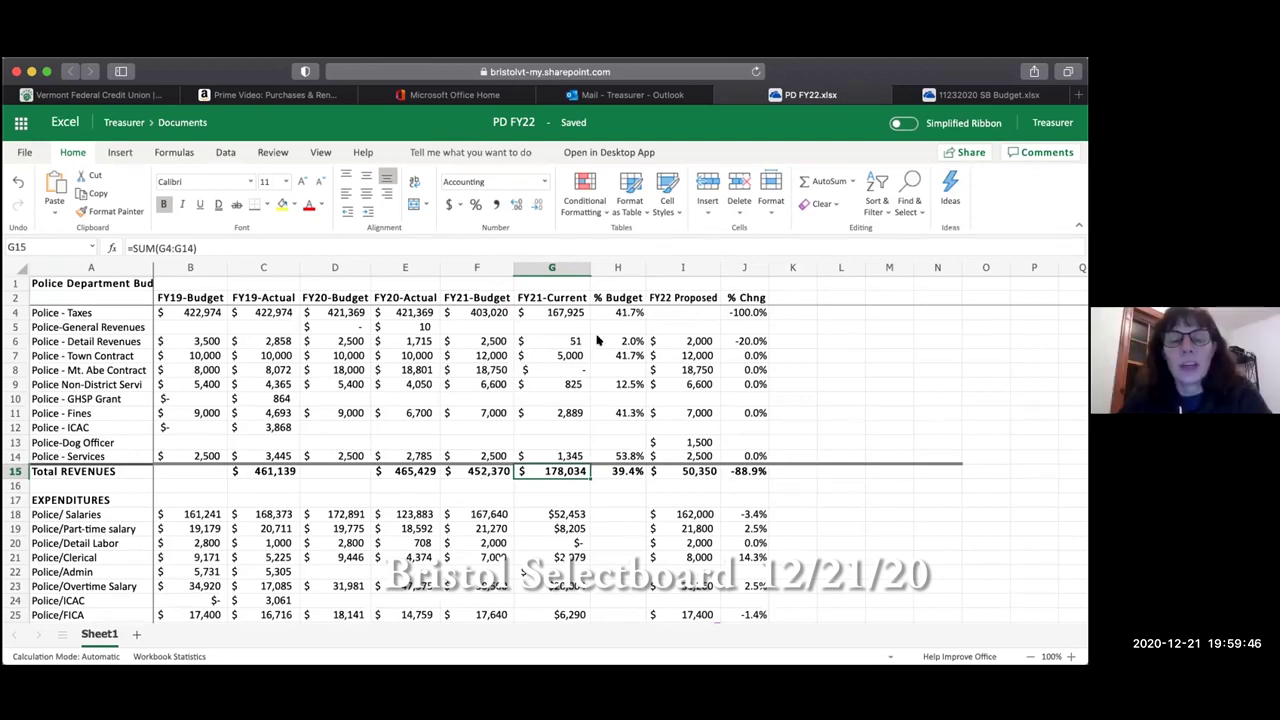
pyautogui.click(624, 313)
pyautogui.moveTo(478, 313); pyautogui.dragTo(553, 330)
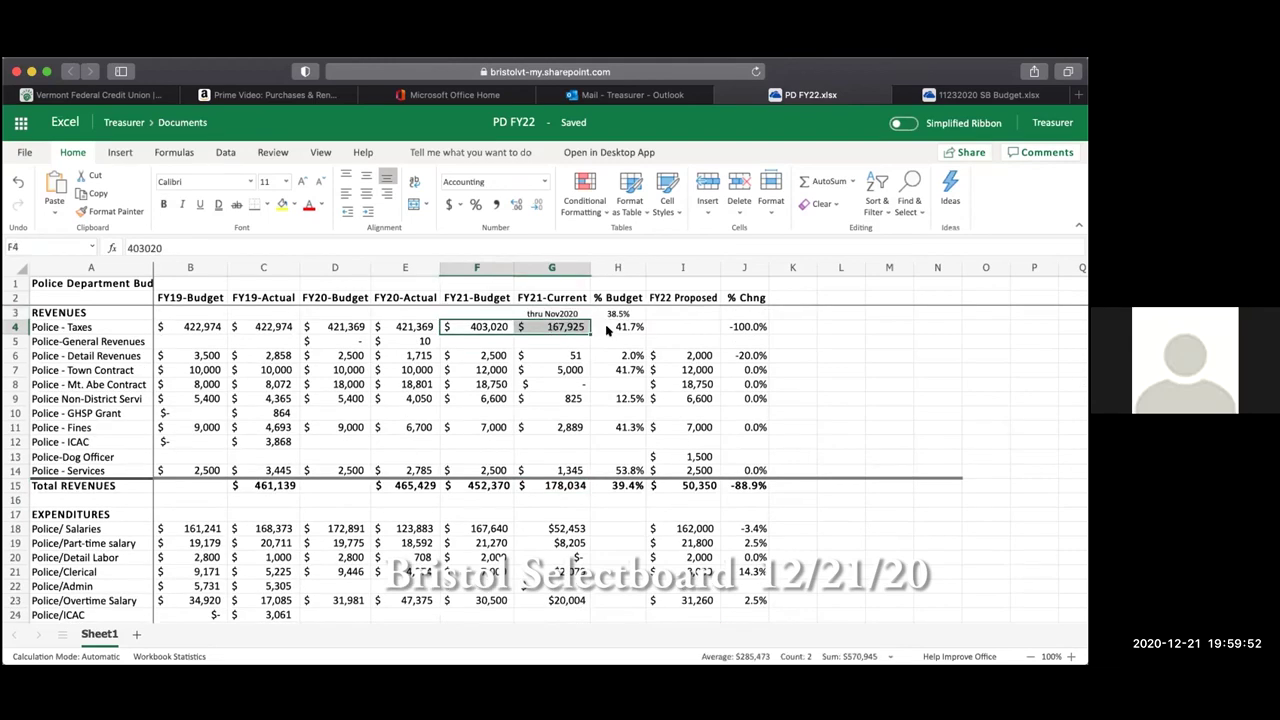
pyautogui.click(606, 330)
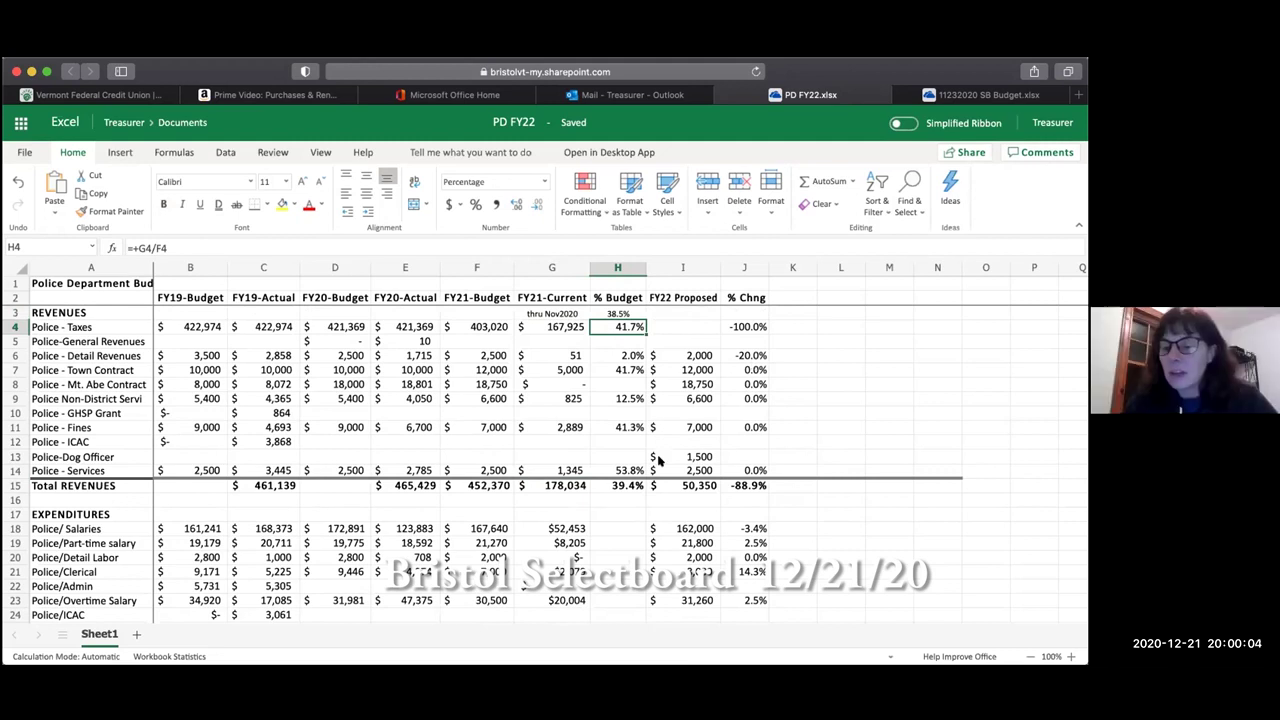
# Look down the % Budget column through the expenditure lines and check the FY22 Proposed amount for Police/Insurance.
pyautogui.click(619, 510)
pyautogui.press('Down')
pyautogui.press('Down')
pyautogui.press('Down')
pyautogui.press('Down')
pyautogui.press('Down')
pyautogui.press('Down')
pyautogui.press('Down')
pyautogui.press('Down')
pyautogui.press('Down')
pyautogui.press('Down')
pyautogui.press('Down')
pyautogui.press('Down')
pyautogui.press('Down')
pyautogui.press('Down')
pyautogui.press('Down')
pyautogui.press('Down')
pyautogui.press('Down')
pyautogui.press('Down')
pyautogui.press('Down')
pyautogui.press('Down')
pyautogui.press('Down')
pyautogui.press('Down')
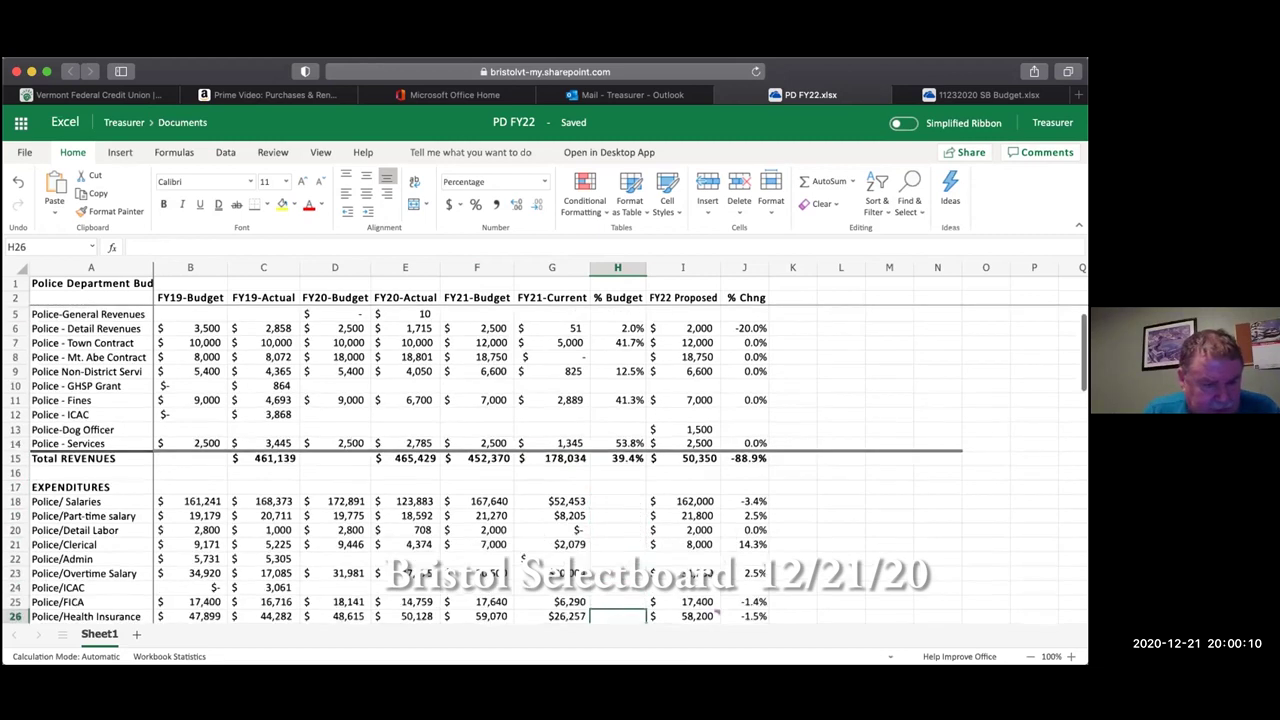
pyautogui.press('Down')
pyautogui.press('Down')
pyautogui.press('Down')
pyautogui.press('Down')
pyautogui.press('Down')
pyautogui.press('Down')
pyautogui.press('Down')
pyautogui.press('Down')
pyautogui.press('Down')
pyautogui.press('Down')
pyautogui.press('Down')
pyautogui.press('Down')
pyautogui.press('Down')
pyautogui.press('Down')
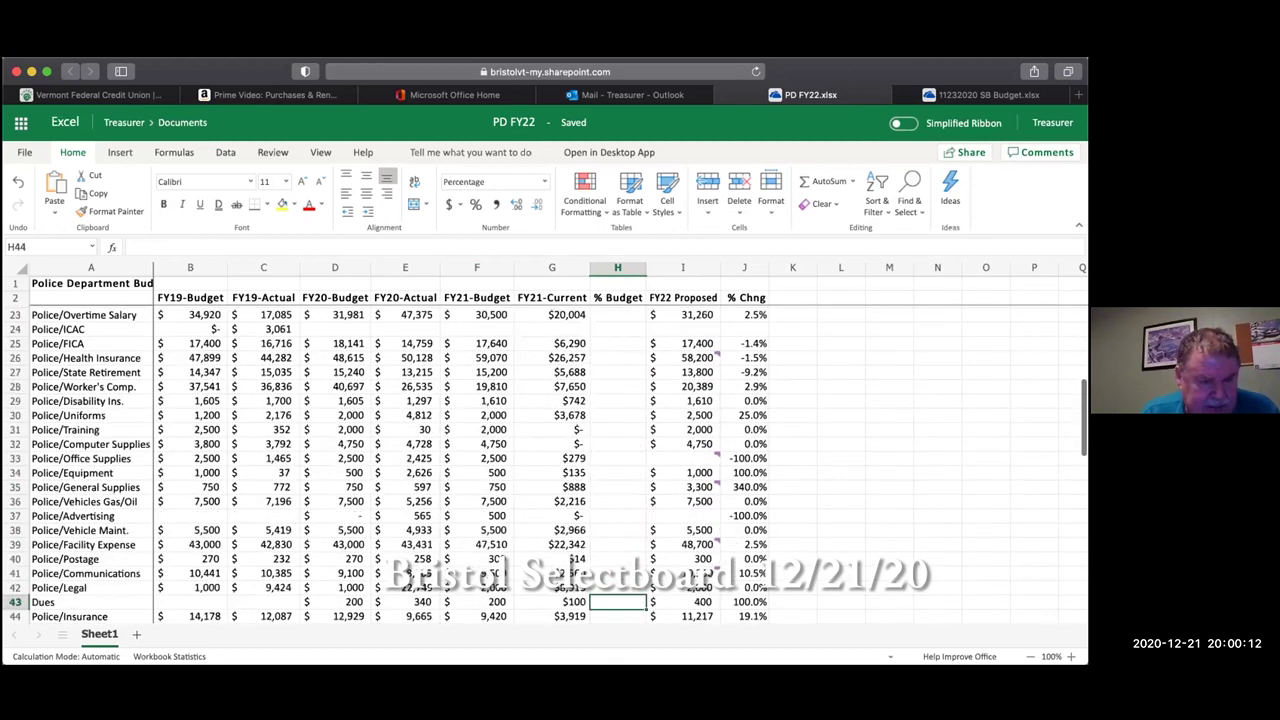
pyautogui.click(686, 500)
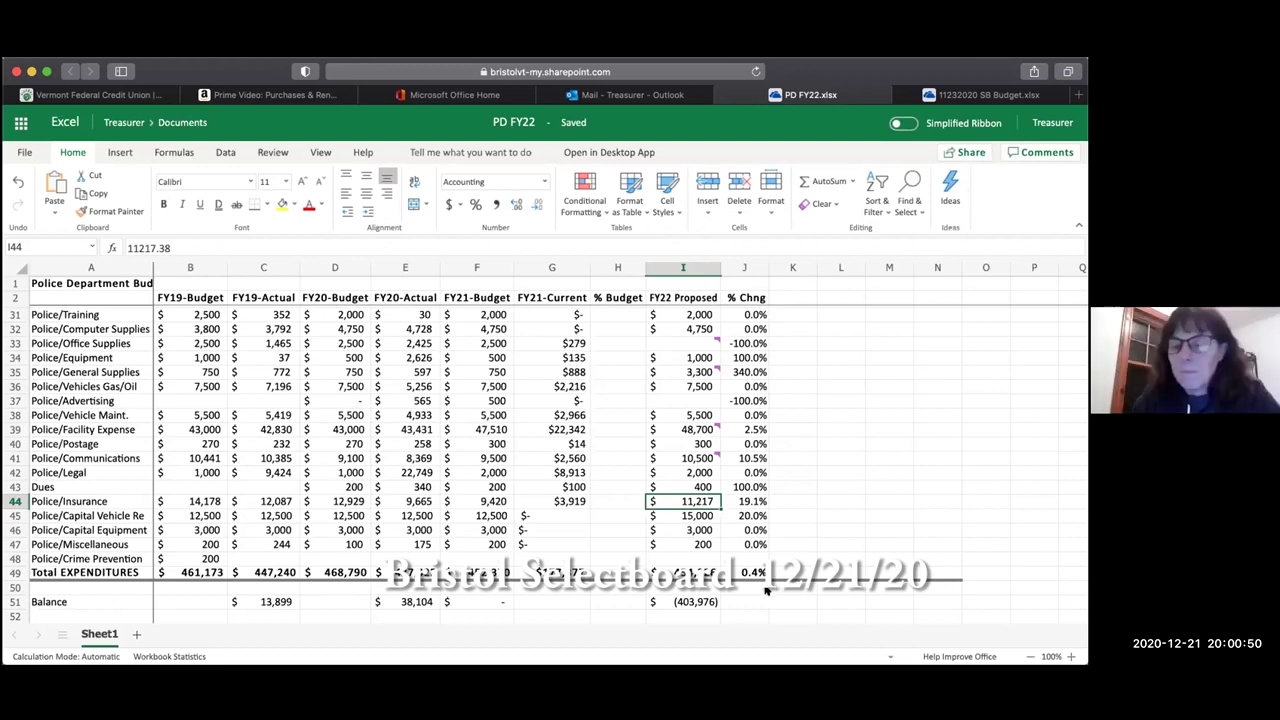
# Look back up the FY22 Proposed expenditure lines from Police/Insurance to the EXPENDITURES heading.
pyautogui.press('Up')
pyautogui.press('Up')
pyautogui.press('Up')
pyautogui.press('Up')
pyautogui.press('Up')
pyautogui.press('Up')
pyautogui.press('Up')
pyautogui.press('Up')
pyautogui.press('Up')
pyautogui.press('Up')
pyautogui.press('Up')
pyautogui.press('Up')
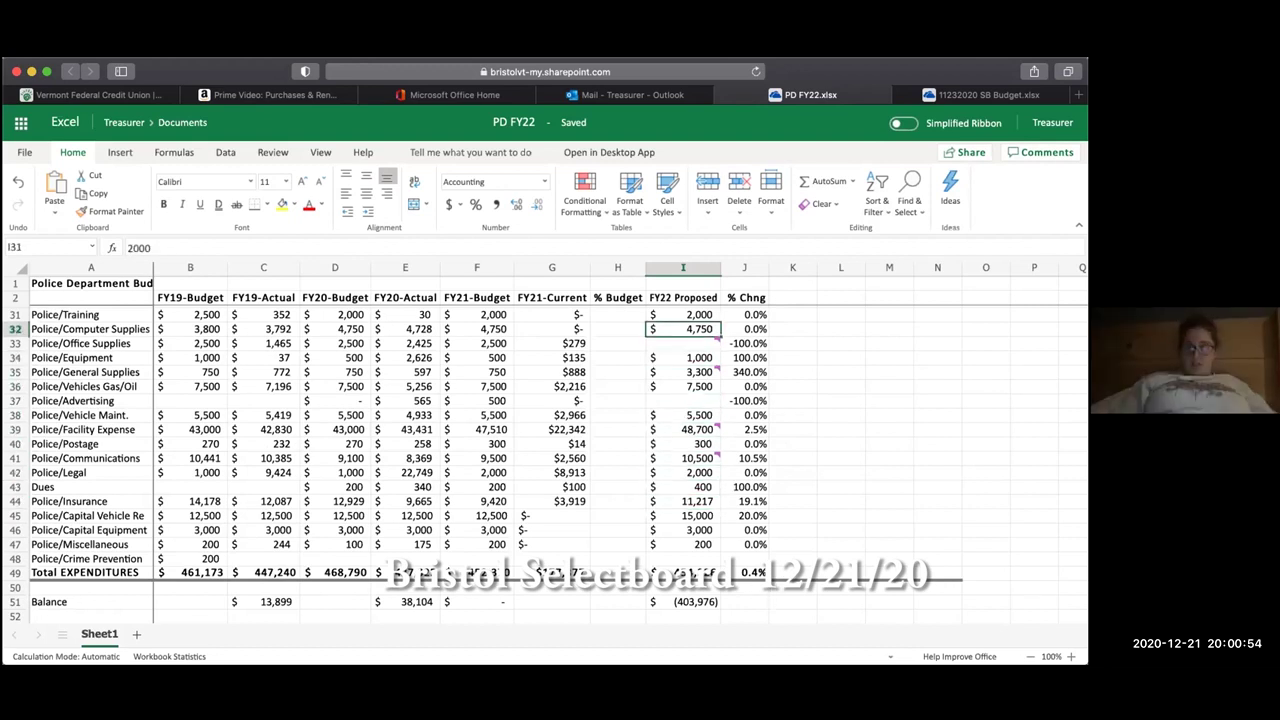
pyautogui.press('Up')
pyautogui.press('Up')
pyautogui.press('Up')
pyautogui.press('Up')
pyautogui.press('Up')
pyautogui.press('Up')
pyautogui.press('Up')
pyautogui.press('Up')
pyautogui.press('Up')
pyautogui.press('Up')
pyautogui.press('Up')
pyautogui.press('Up')
pyautogui.press('Up')
pyautogui.press('Up')
pyautogui.press('Up')
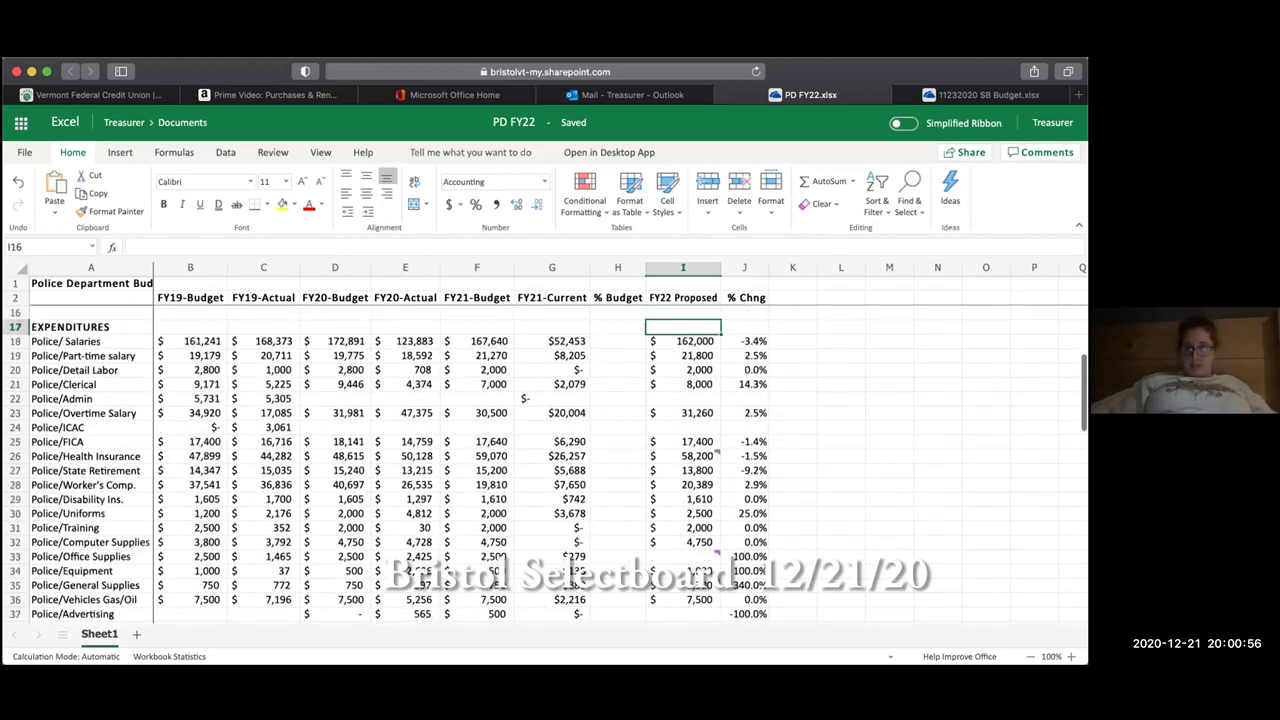
# Review the FY22 Proposed revenue lines from Total REVENUES up to the column heading.
pyautogui.press('Up')
pyautogui.press('Up')
pyautogui.press('Up')
pyautogui.press('Up')
pyautogui.press('Up')
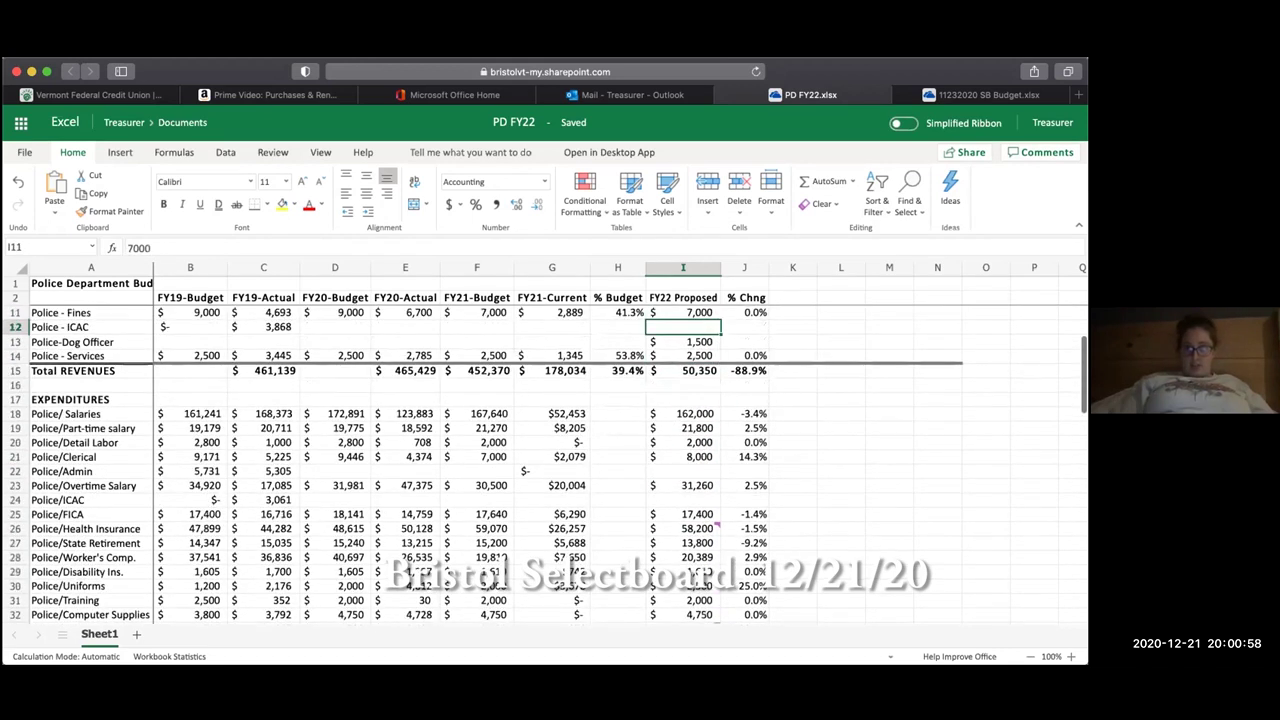
pyautogui.press('Up')
pyautogui.press('Up')
pyautogui.press('Up')
pyautogui.press('Up')
pyautogui.press('Up')
pyautogui.press('Up')
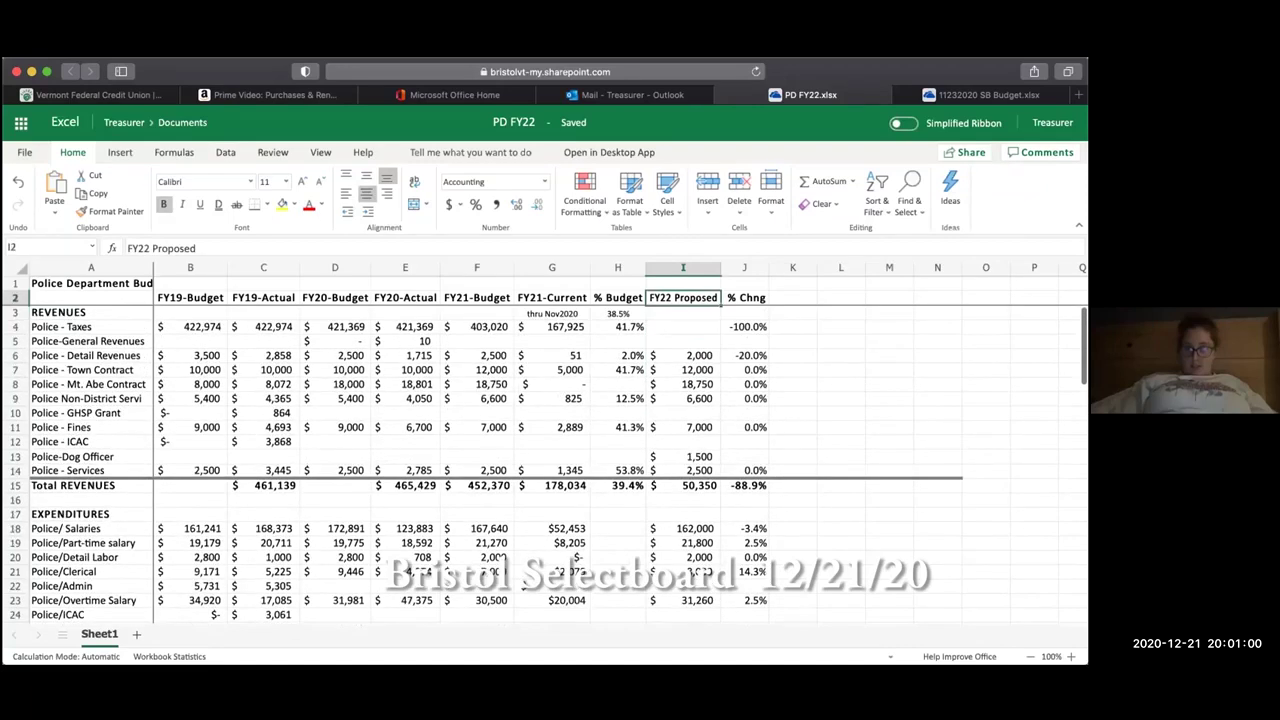
# Go down the FY22 Proposed column through revenues and expenditures and examine the formula in the Balance row.
pyautogui.press('Down')
pyautogui.press('Down')
pyautogui.press('Down')
pyautogui.press('Down')
pyautogui.press('Down')
pyautogui.press('Down')
pyautogui.press('Down')
pyautogui.press('Down')
pyautogui.press('Down')
pyautogui.press('Down')
pyautogui.press('Down')
pyautogui.press('Down')
pyautogui.press('Down')
pyautogui.press('Down')
pyautogui.press('Down')
pyautogui.press('Down')
pyautogui.press('Down')
pyautogui.press('Down')
pyautogui.press('Down')
pyautogui.press('Down')
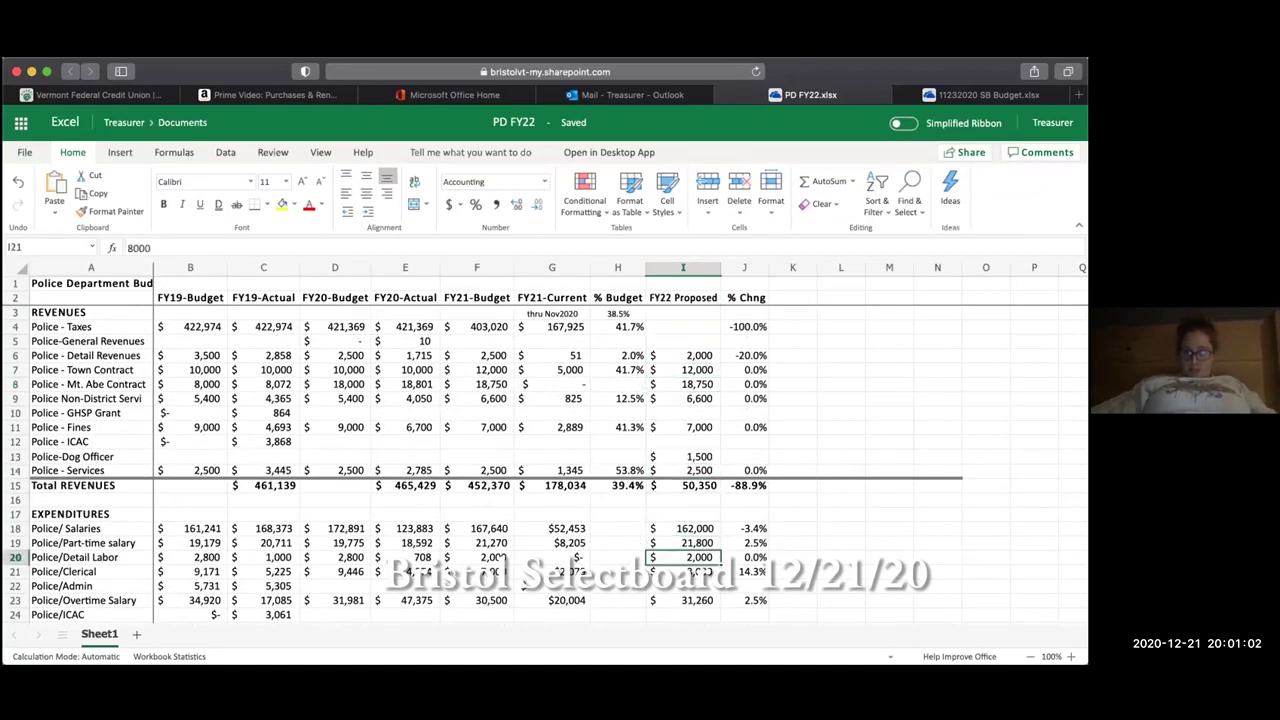
pyautogui.press('Down')
pyautogui.press('Down')
pyautogui.press('Down')
pyautogui.press('Down')
pyautogui.press('Down')
pyautogui.press('Down')
pyautogui.press('Down')
pyautogui.press('Down')
pyautogui.press('Down')
pyautogui.press('Down')
pyautogui.press('Down')
pyautogui.press('Down')
pyautogui.press('Down')
pyautogui.press('Down')
pyautogui.press('Down')
pyautogui.press('Down')
pyautogui.press('Down')
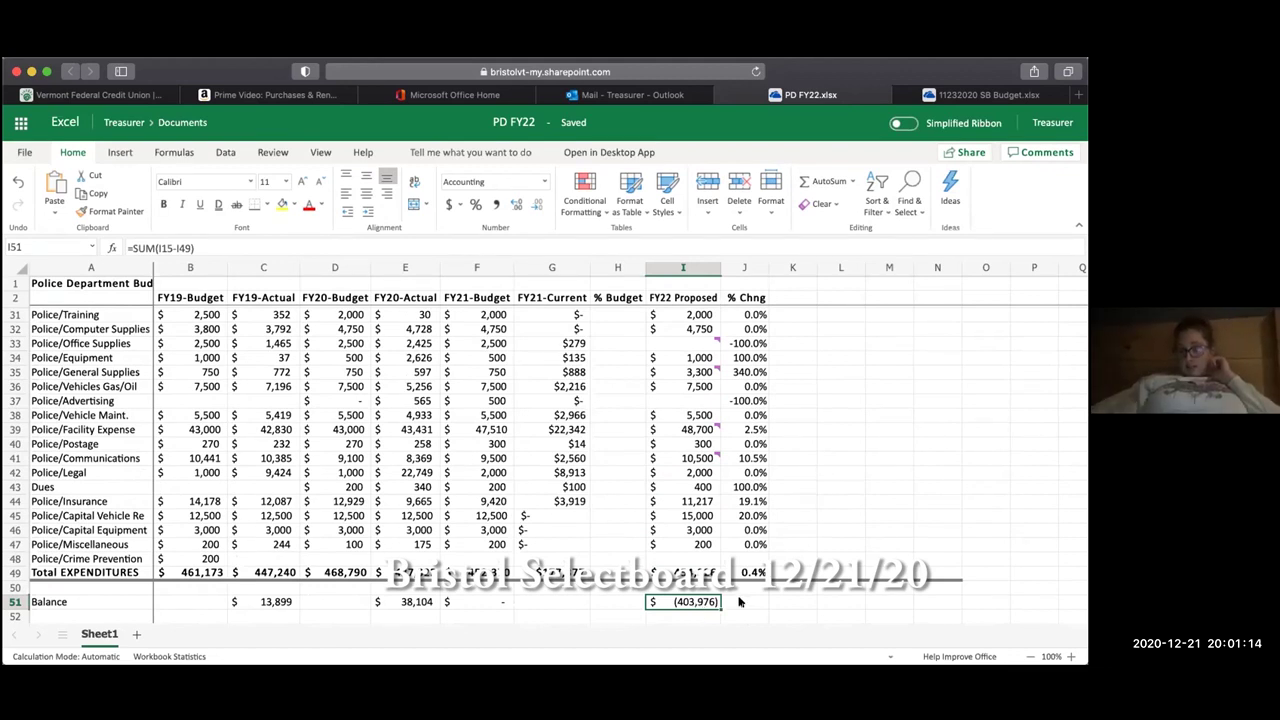
# Recheck the FY22 Proposed Balance and look up through the expenditure lines to Police/Equipment.
pyautogui.press('Up')
pyautogui.press('Up')
pyautogui.press('Down')
pyautogui.press('Down')
pyautogui.press('Up')
pyautogui.press('Up')
pyautogui.press('Up')
pyautogui.press('Up')
pyautogui.press('Up')
pyautogui.press('Up')
pyautogui.press('Up')
pyautogui.press('Up')
pyautogui.press('Up')
pyautogui.press('Up')
pyautogui.press('Up')
pyautogui.press('Up')
pyautogui.press('Up')
pyautogui.press('Up')
pyautogui.press('Up')
pyautogui.press('Up')
pyautogui.press('Up')
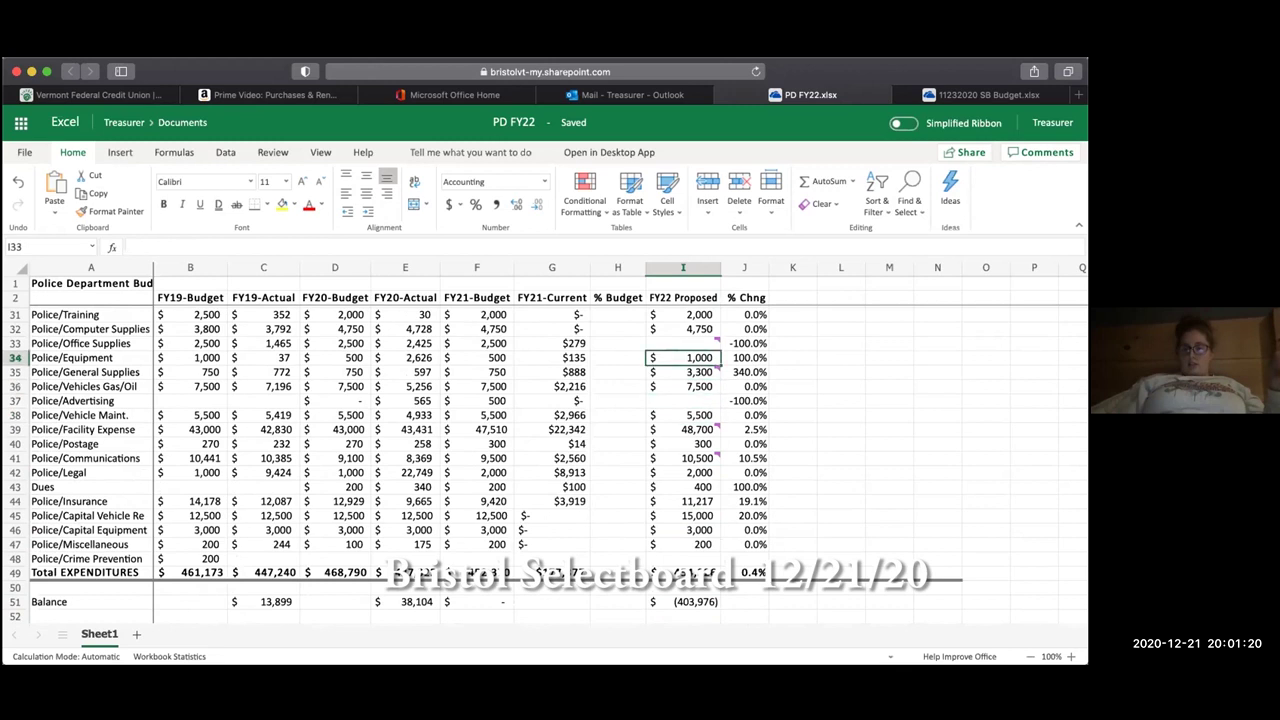
# Continue up the FY22 Proposed column from Police/Equipment through the revenue lines to the column heading.
pyautogui.press('Up')
pyautogui.press('Up')
pyautogui.press('Up')
pyautogui.press('Up')
pyautogui.press('Up')
pyautogui.press('Up')
pyautogui.press('Up')
pyautogui.press('Up')
pyautogui.press('Up')
pyautogui.press('Up')
pyautogui.press('Up')
pyautogui.press('Up')
pyautogui.press('Up')
pyautogui.press('Up')
pyautogui.press('Up')
pyautogui.press('Up')
pyautogui.press('Up')
pyautogui.press('Up')
pyautogui.press('Up')
pyautogui.press('Up')
pyautogui.press('Up')
pyautogui.press('Up')
pyautogui.press('Up')
pyautogui.press('Up')
pyautogui.press('Up')
pyautogui.press('Up')
pyautogui.press('Up')
pyautogui.press('Up')
pyautogui.press('Up')
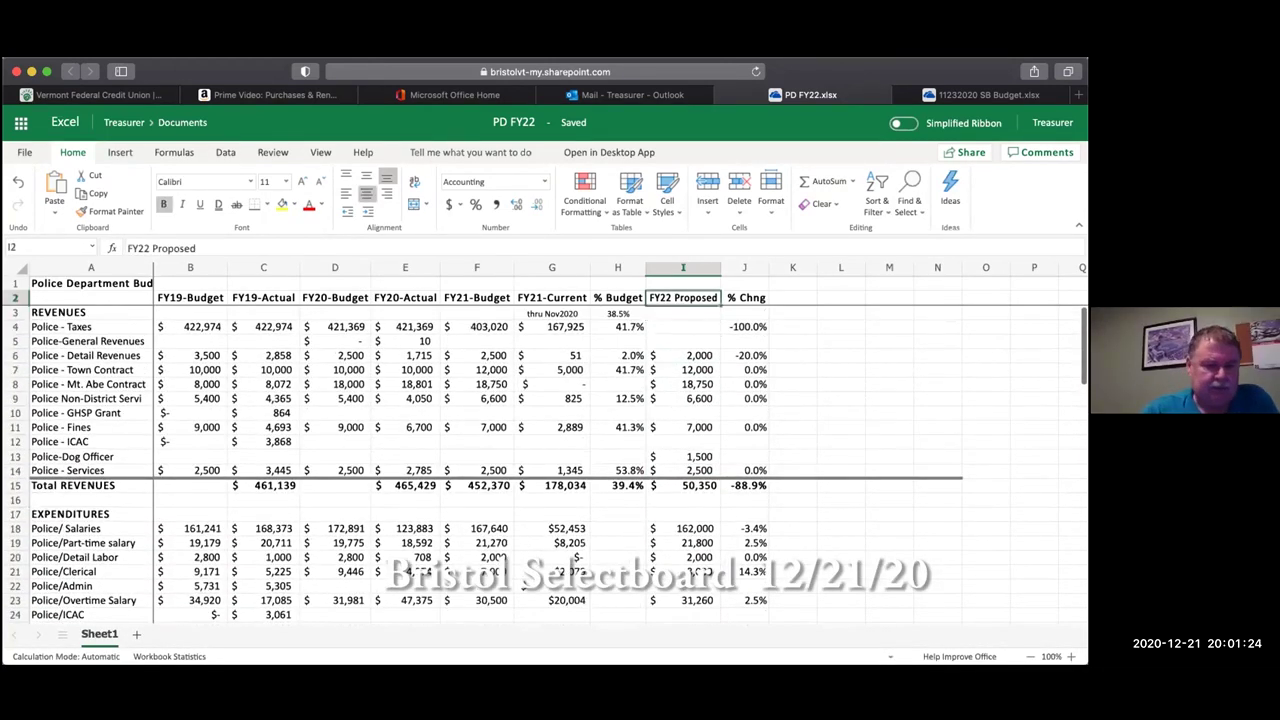
# Check the Police - Taxes line in the FY22 Proposed and FY21-Budget columns.
pyautogui.press('Down')
pyautogui.press('Down')
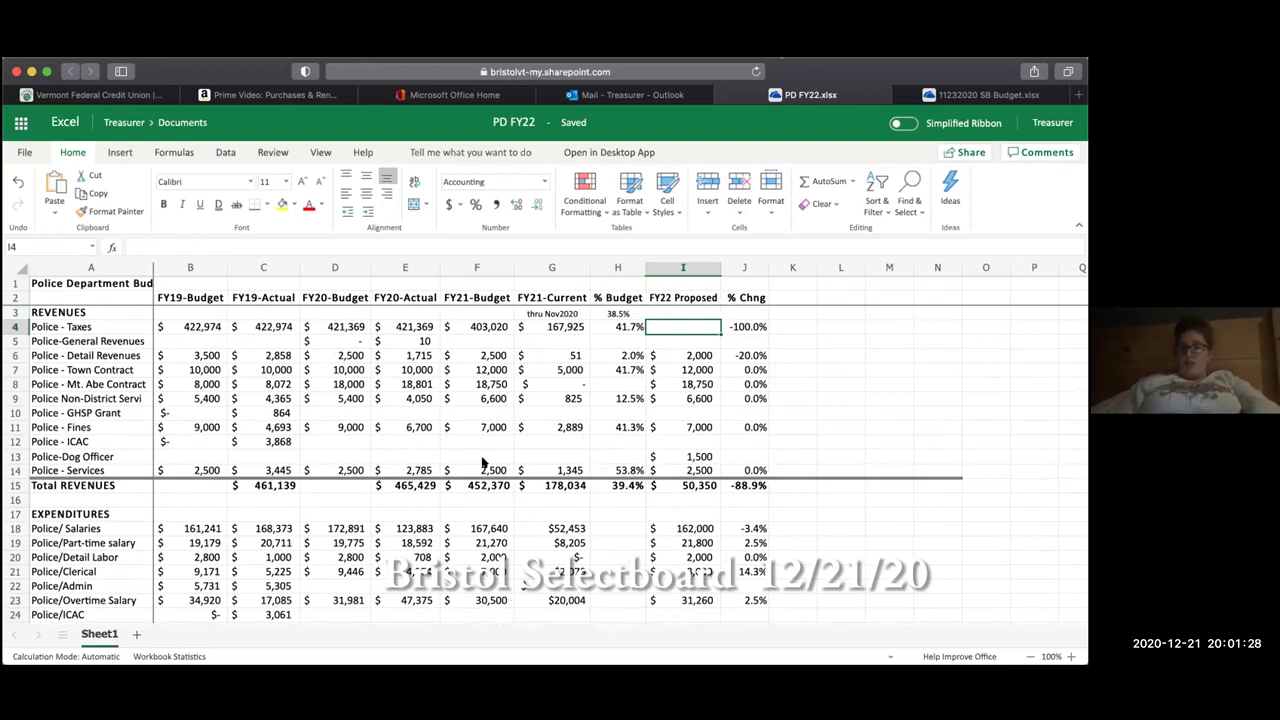
pyautogui.click(481, 326)
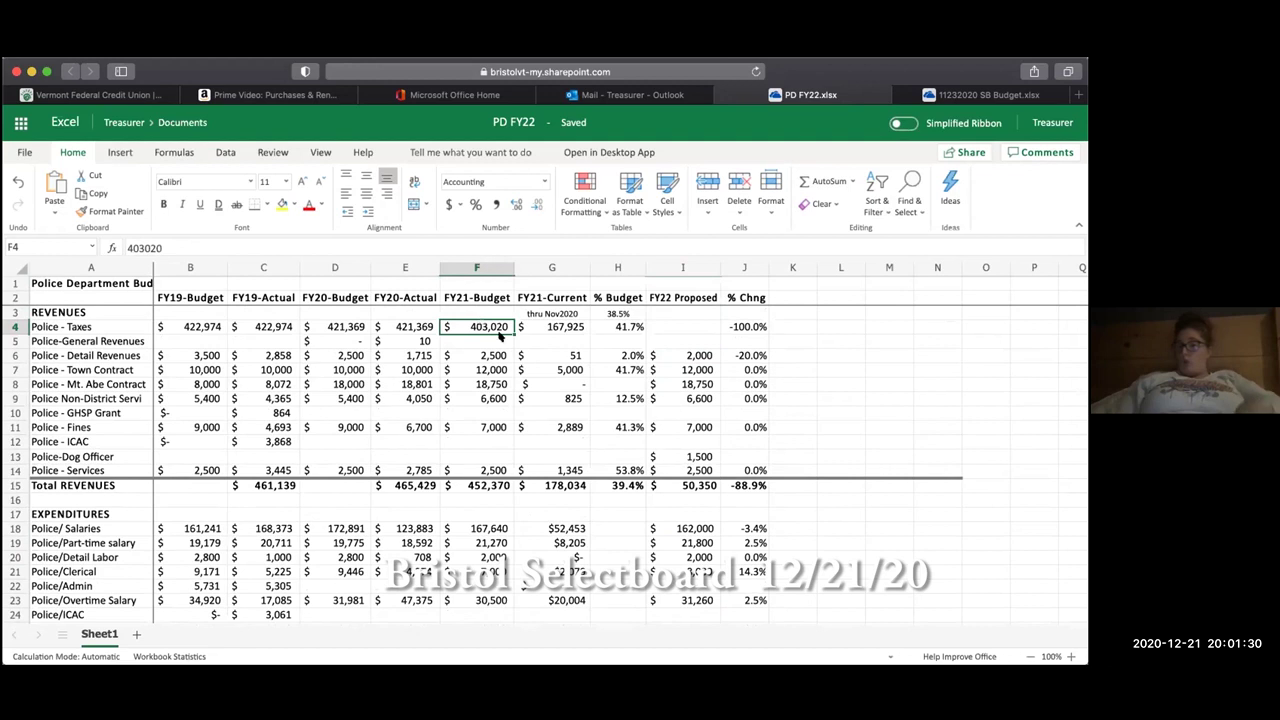
# Look down the FY22 Proposed expenditure lines past Police/Capital Vehicle to the Balance amount and its formula.
pyautogui.click(712, 587)
pyautogui.press('Down')
pyautogui.press('Down')
pyautogui.press('Down')
pyautogui.press('Down')
pyautogui.press('Down')
pyautogui.press('Down')
pyautogui.press('Down')
pyautogui.press('Down')
pyautogui.press('Down')
pyautogui.press('Down')
pyautogui.press('Down')
pyautogui.press('Down')
pyautogui.press('Down')
pyautogui.press('Down')
pyautogui.press('Down')
pyautogui.press('Down')
pyautogui.press('Down')
pyautogui.press('Down')
pyautogui.press('Down')
pyautogui.press('Down')
pyautogui.press('Down')
pyautogui.press('Down')
pyautogui.press('Down')
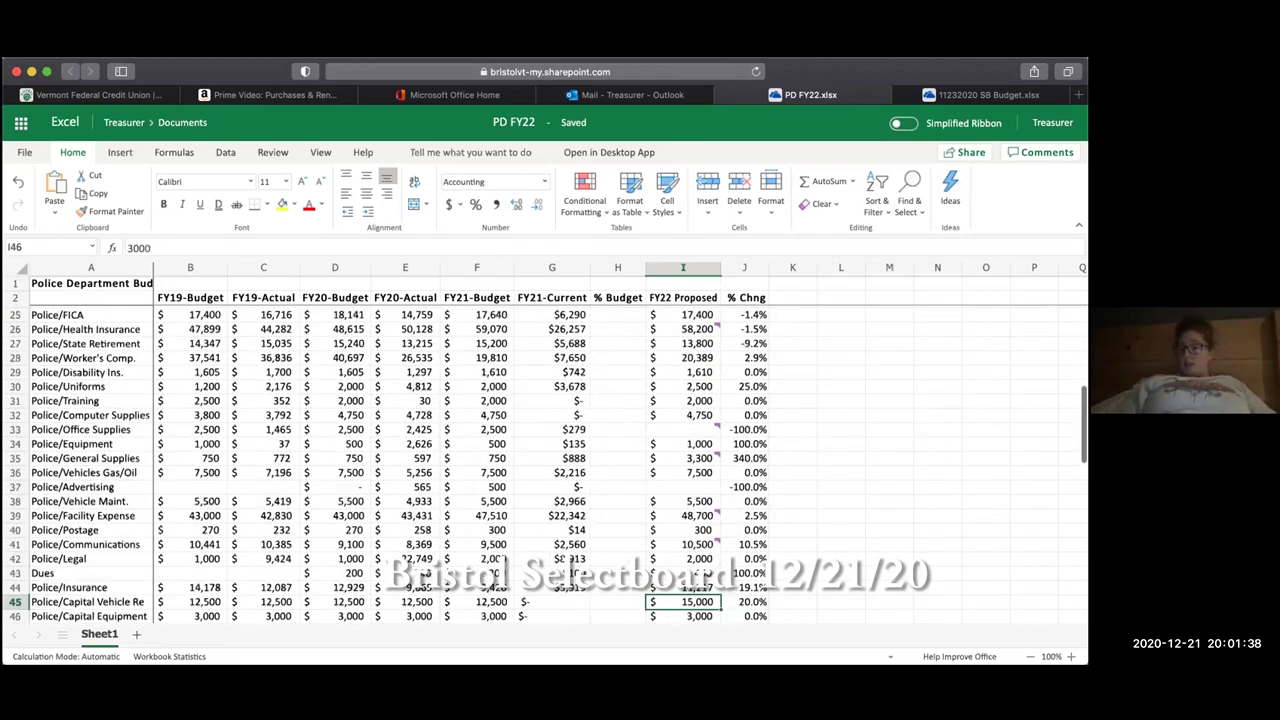
pyautogui.press('Down')
pyautogui.press('Down')
pyautogui.press('Down')
pyautogui.press('Down')
pyautogui.press('Down')
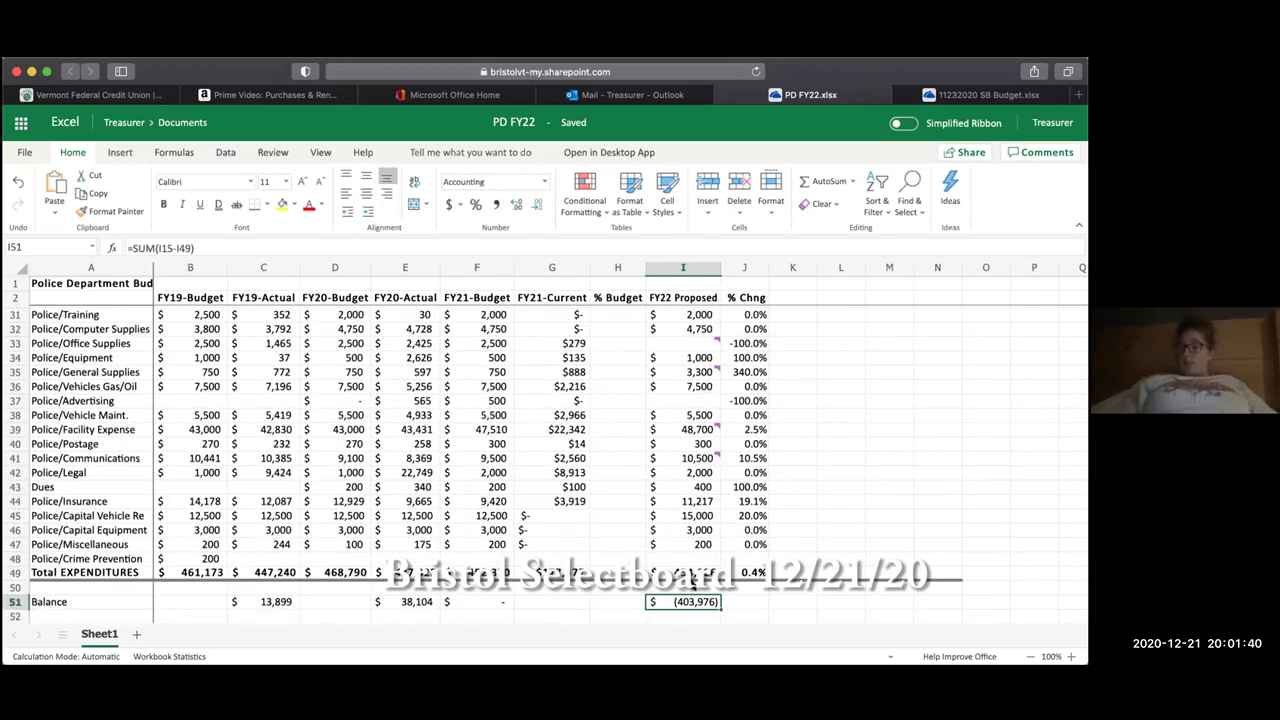